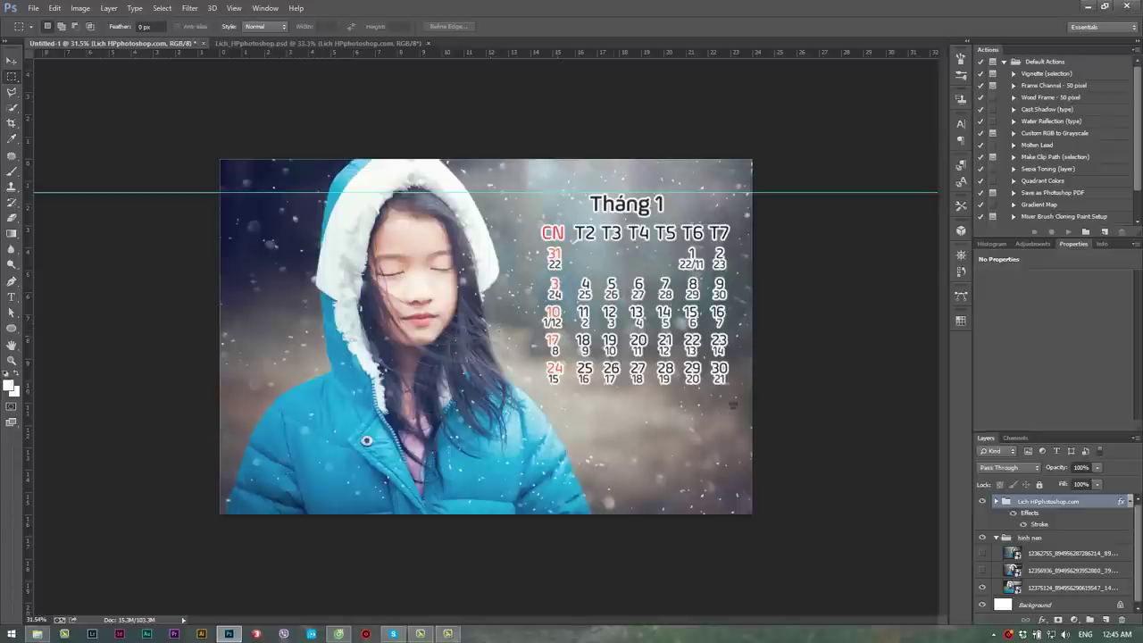
Preview the calendar by toggling month layers 1–3, leaving only Tháng 1 visible.
left_click(983, 502)
left_click(997, 502)
scroll(983, 535, "down", 3)
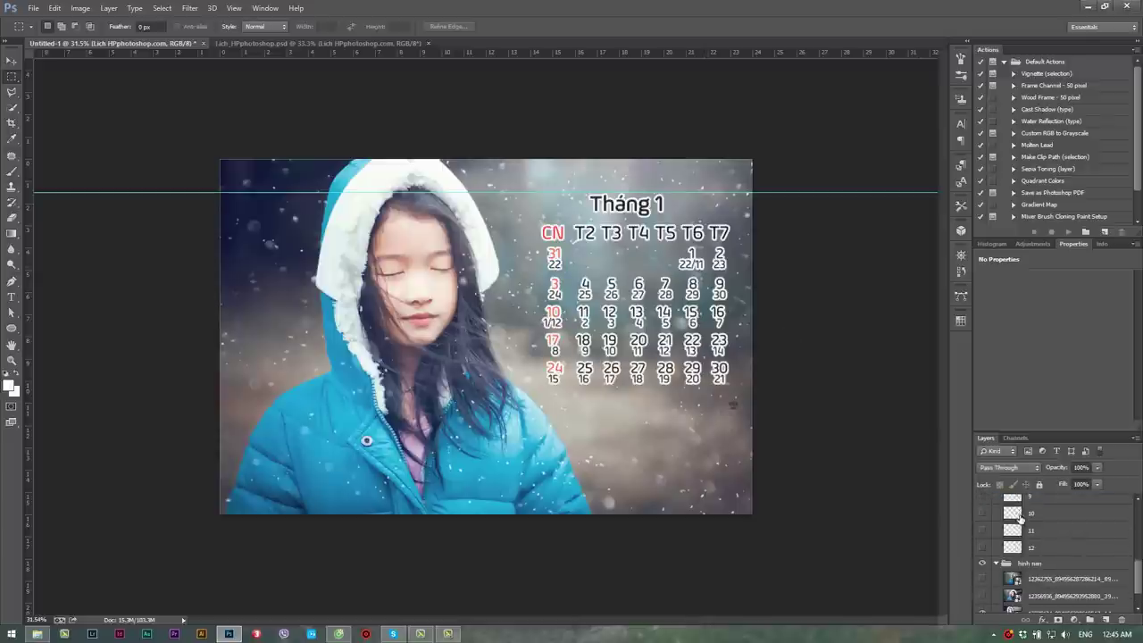
scroll(982, 541, "up", 3)
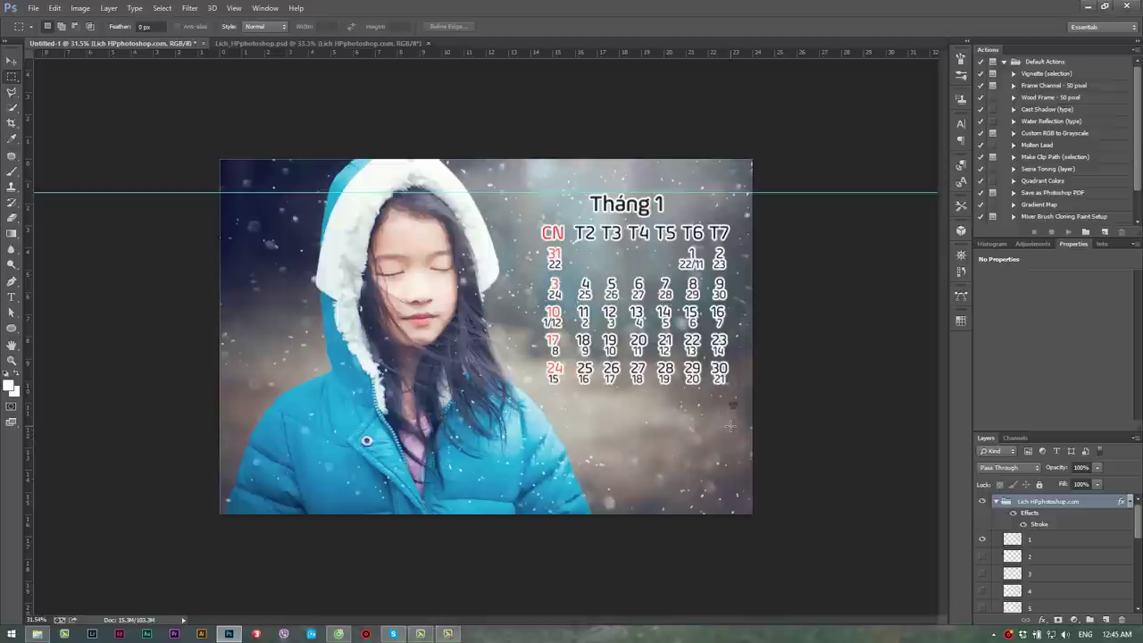
left_click(983, 540)
left_click(982, 573)
left_click(983, 540)
left_click(983, 573)
left_click(983, 557)
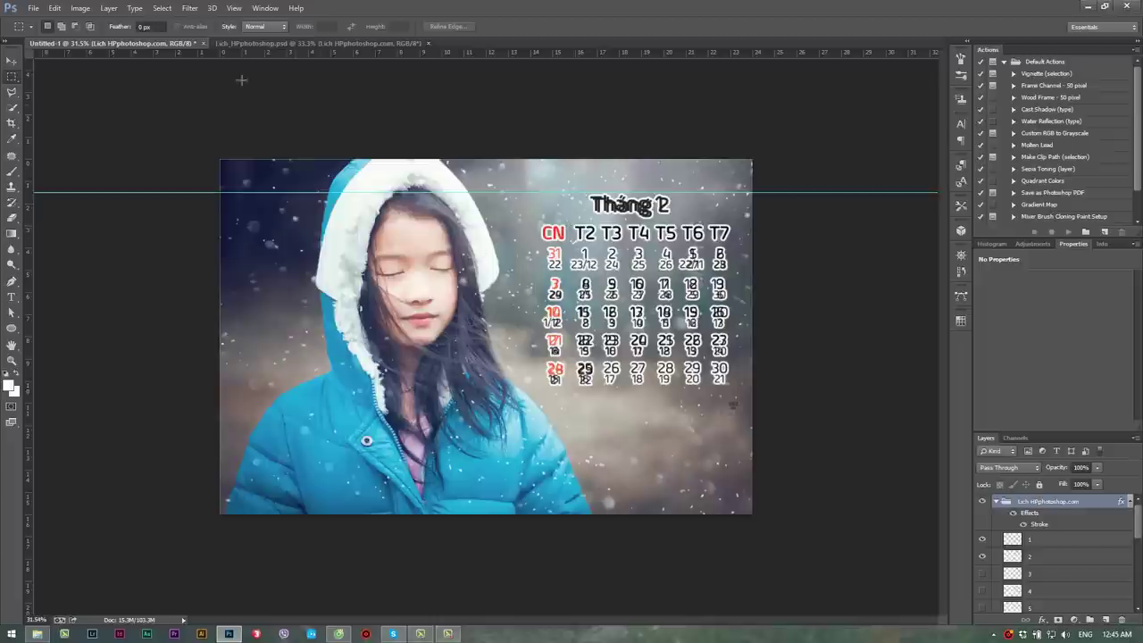
left_click(982, 557)
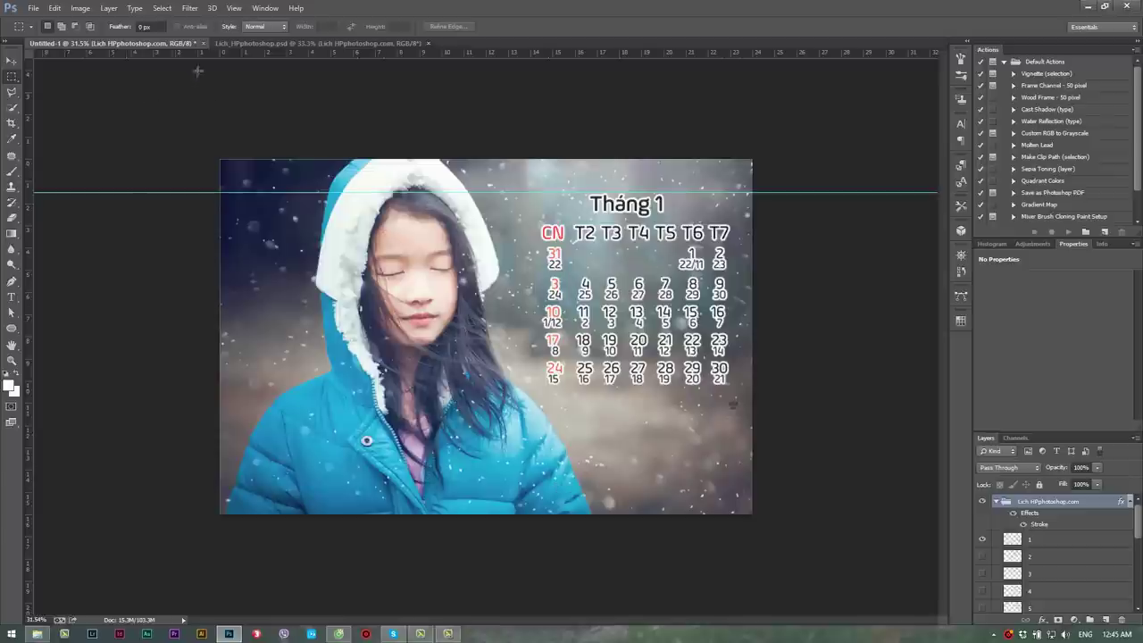
Close Lich_HPphotoshop.psd and Untitled-1, answering the save prompt.
left_click(428, 43)
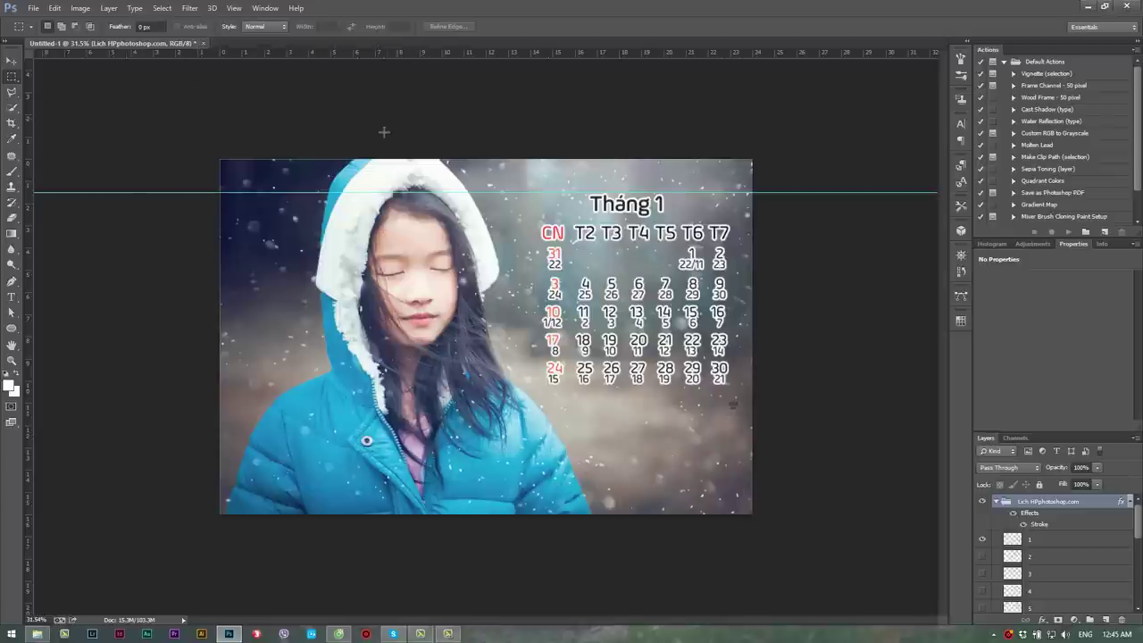
left_click(204, 43)
left_click(569, 243)
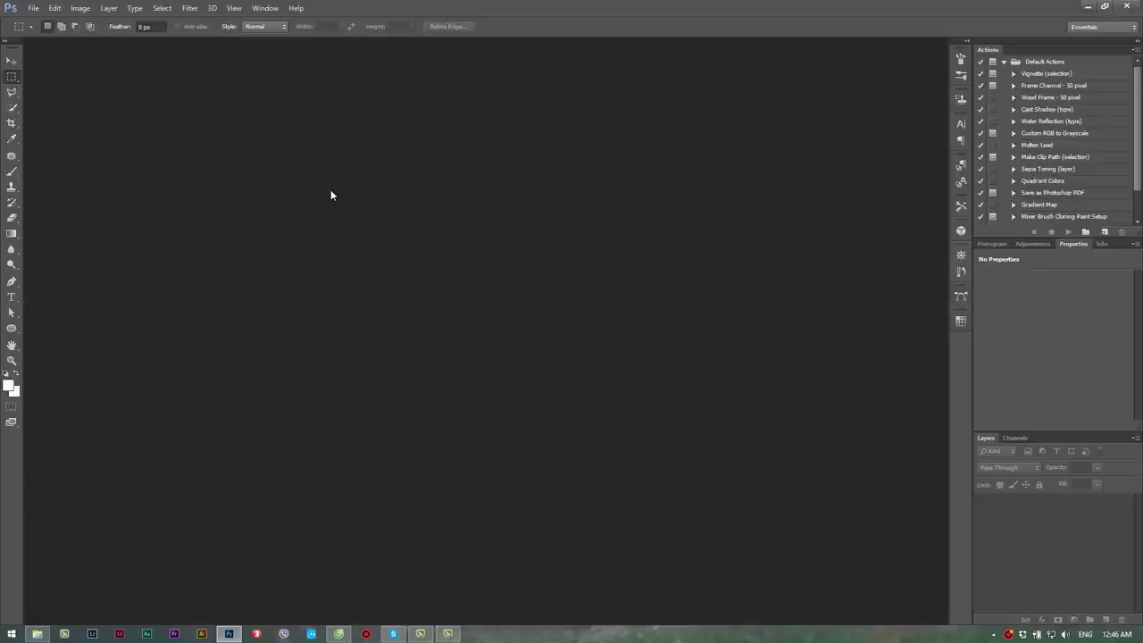
Start a new document from the File menu and move its settings window slightly left.
left_click(34, 10)
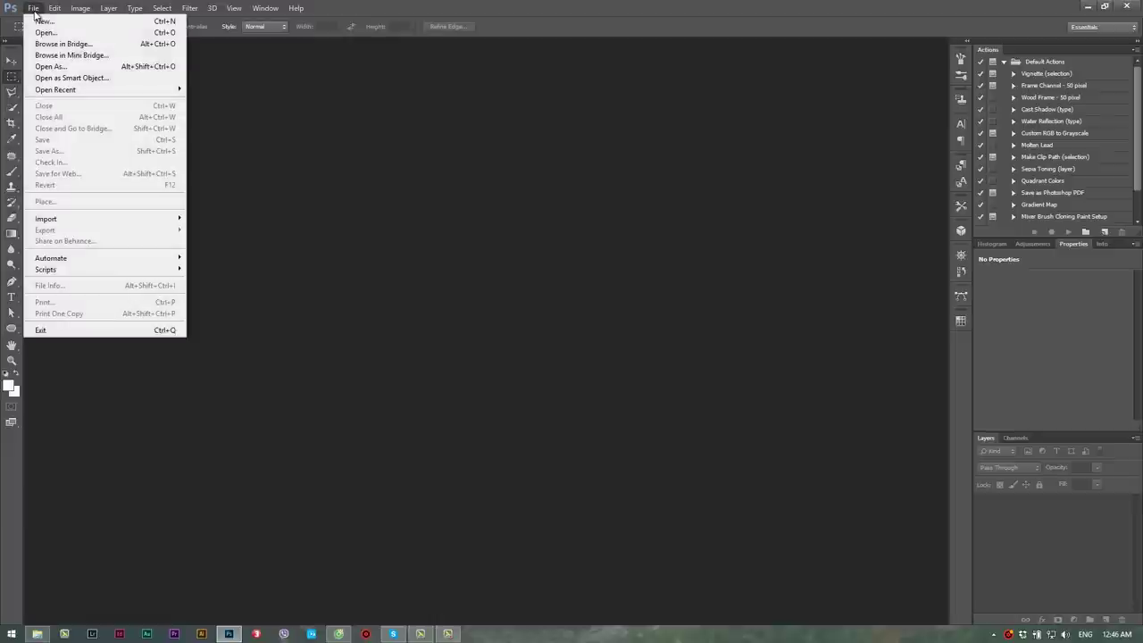
left_click(43, 21)
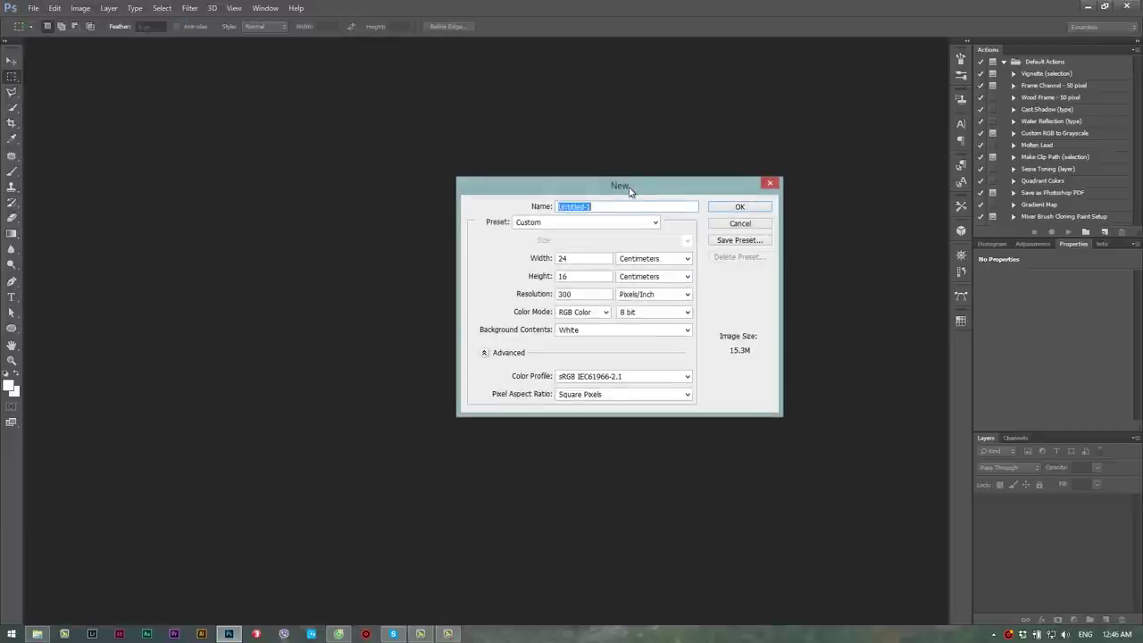
left_click_drag(629, 189, 574, 183)
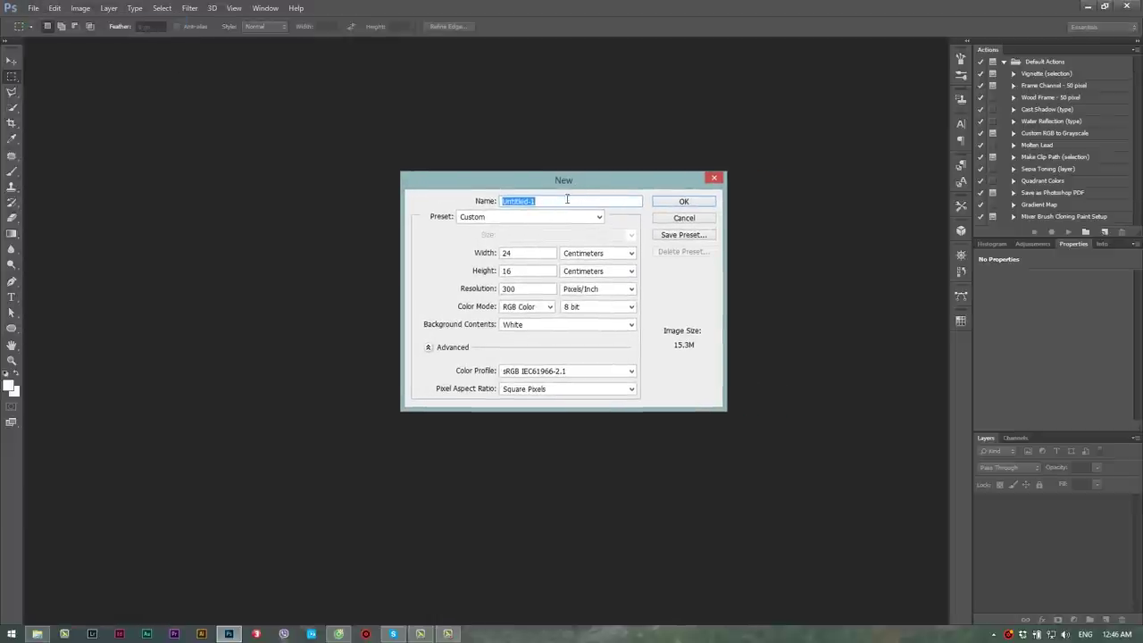
left_click(548, 238)
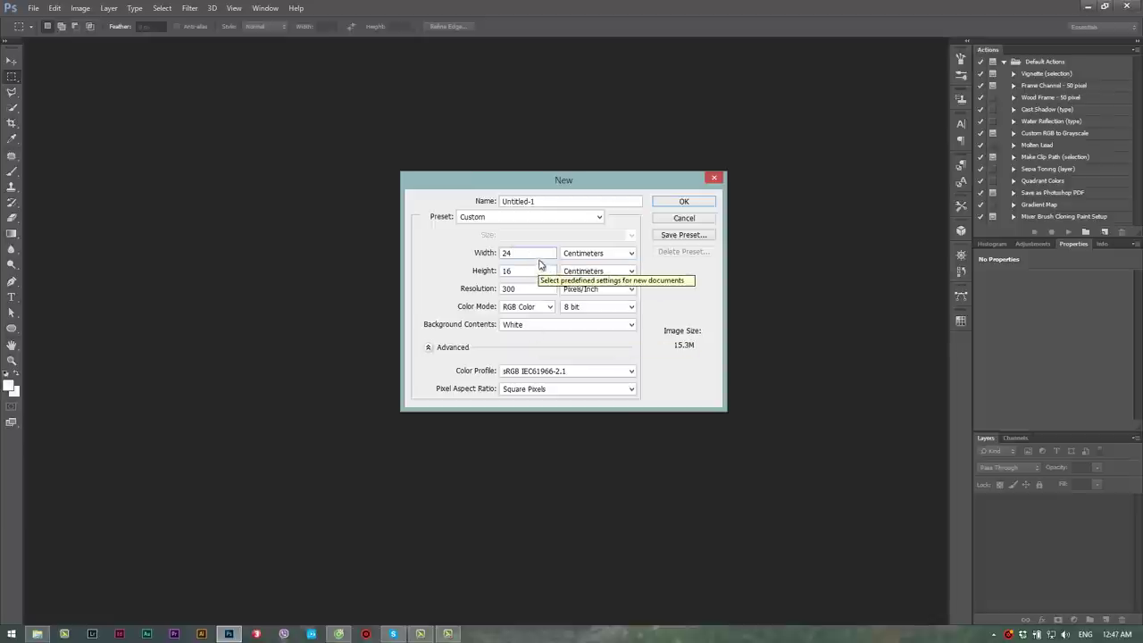
Check the 24 cm width and 16 cm height values in the new-document settings.
double_click(522, 254)
key("Tab")
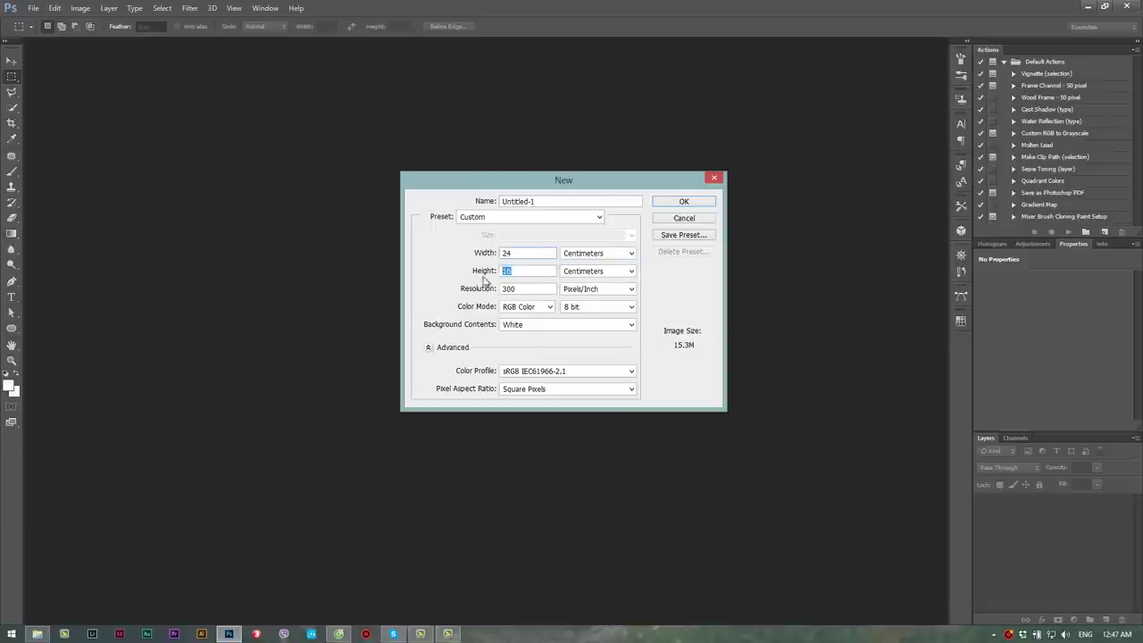
left_click(531, 270)
double_click(525, 254)
left_click(529, 257)
mouse_move(339, 633)
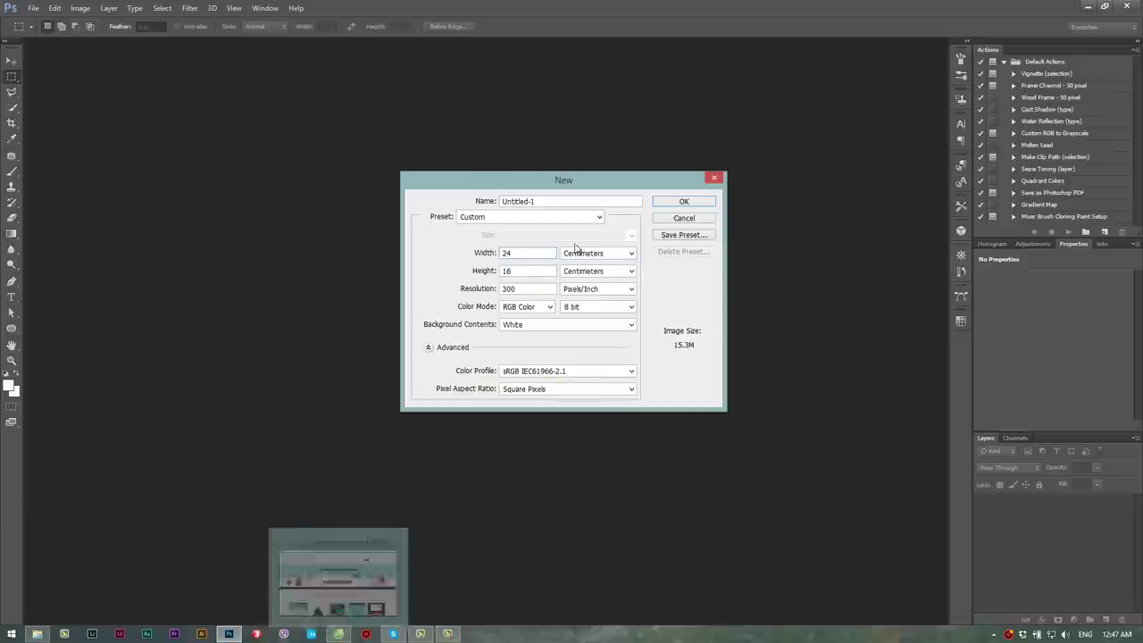
double_click(517, 256)
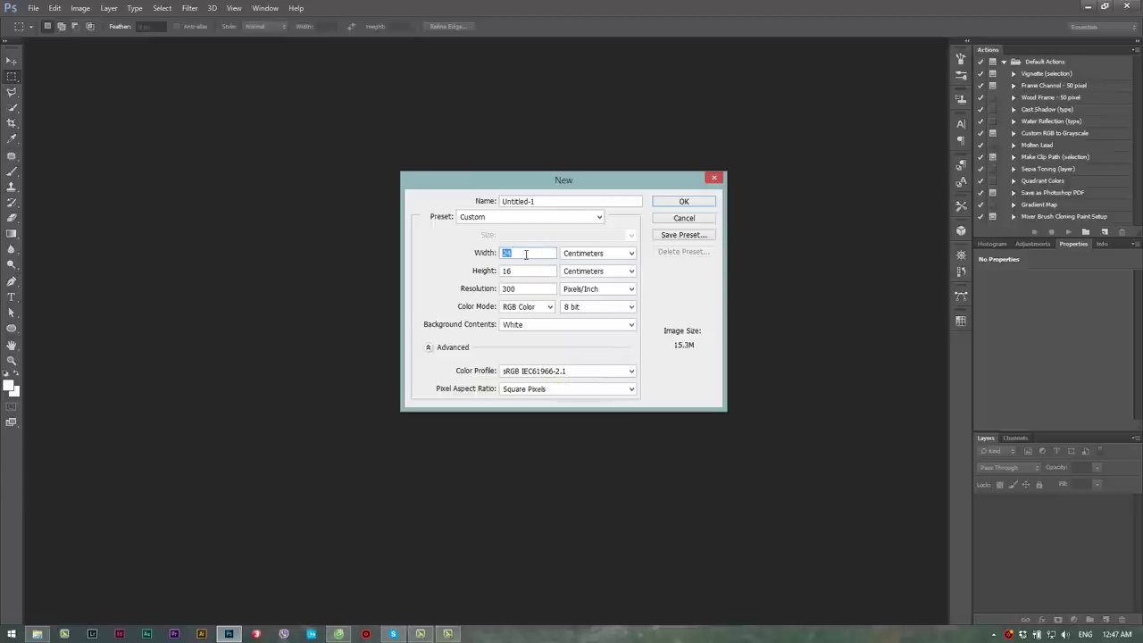
left_click(526, 255)
left_click(592, 255)
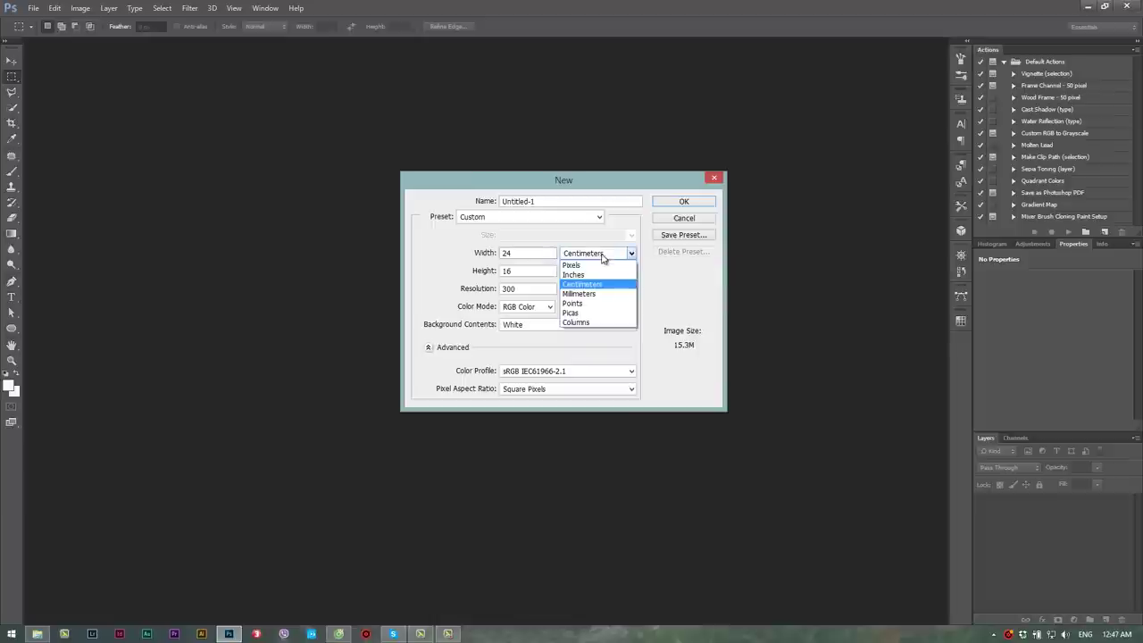
left_click(568, 267)
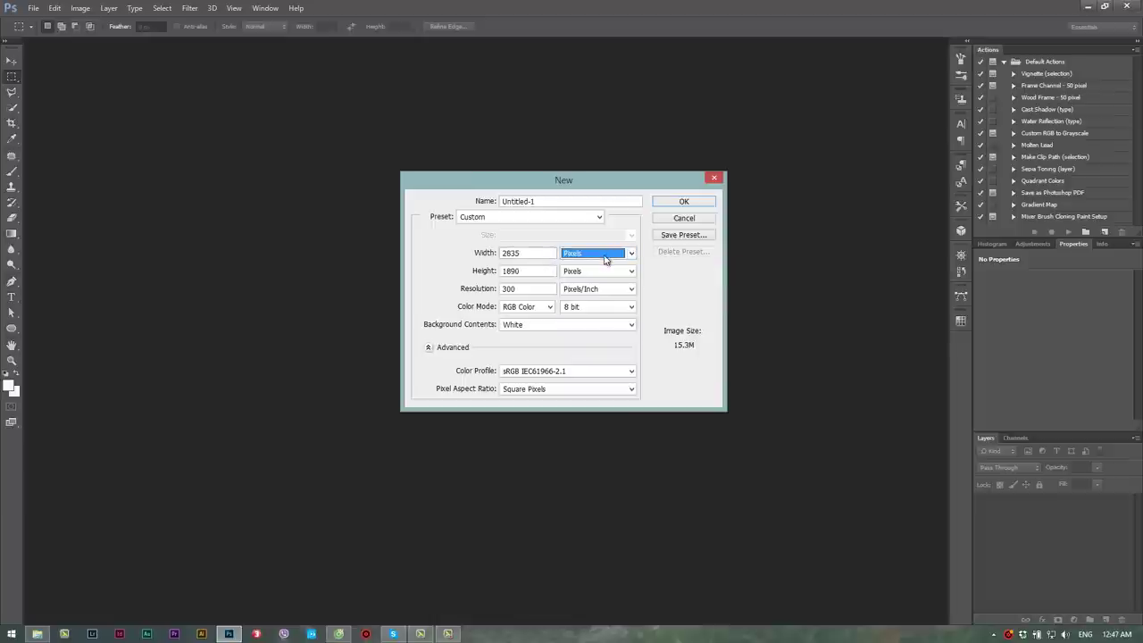
left_click(606, 256)
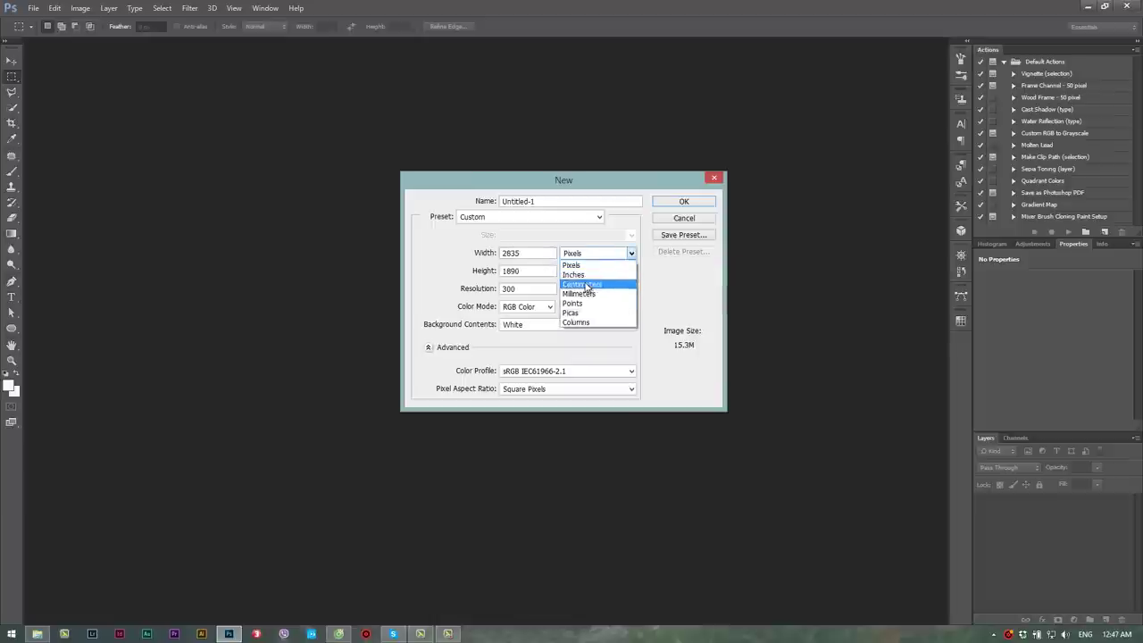
left_click(582, 284)
left_click(516, 254)
double_click(499, 256)
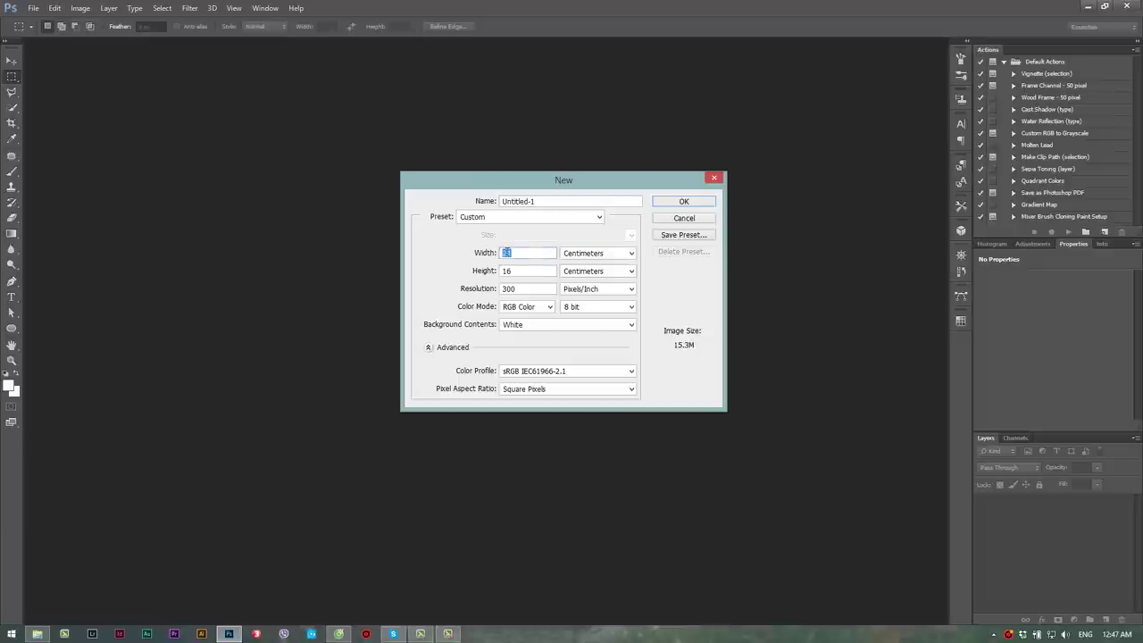
left_click_drag(521, 270, 502, 273)
left_click(529, 288)
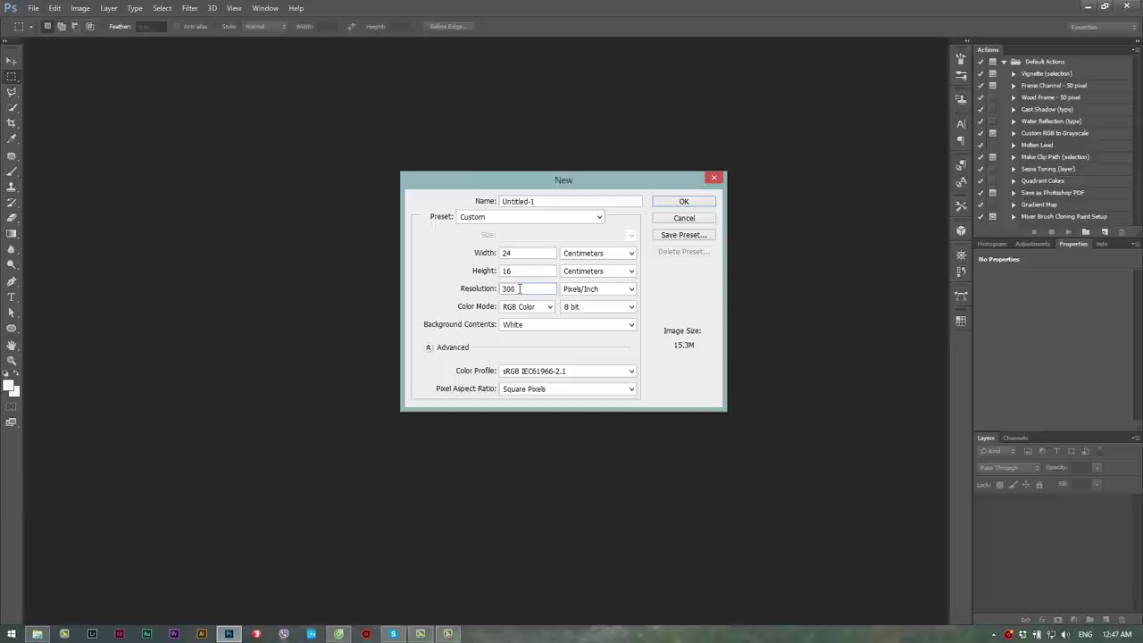
double_click(510, 288)
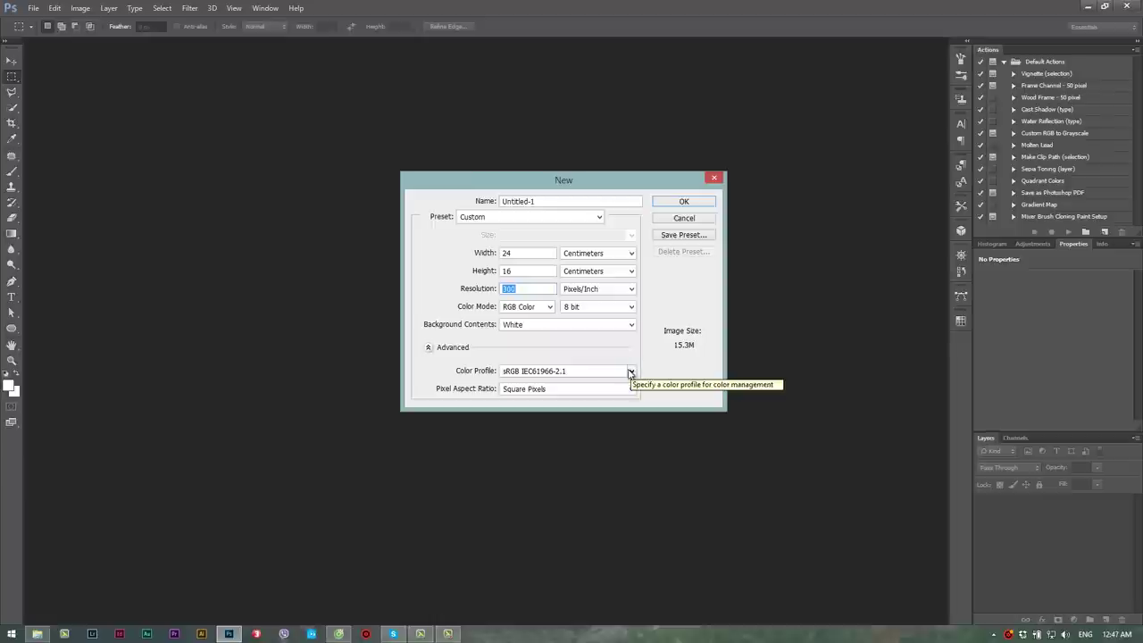
left_click(630, 373)
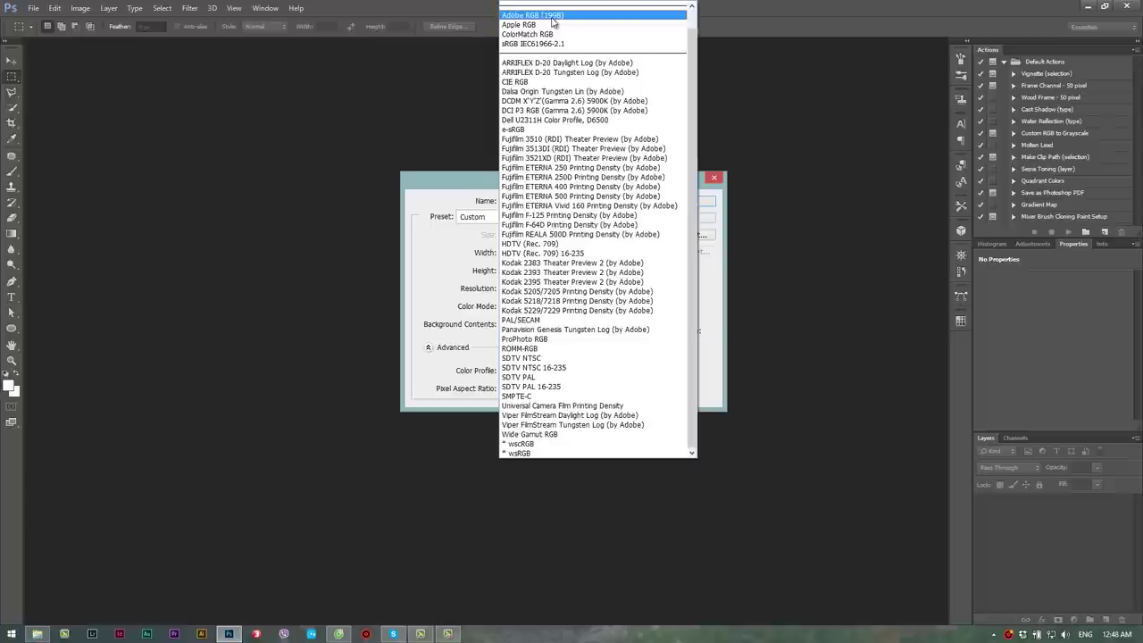
left_click(551, 16)
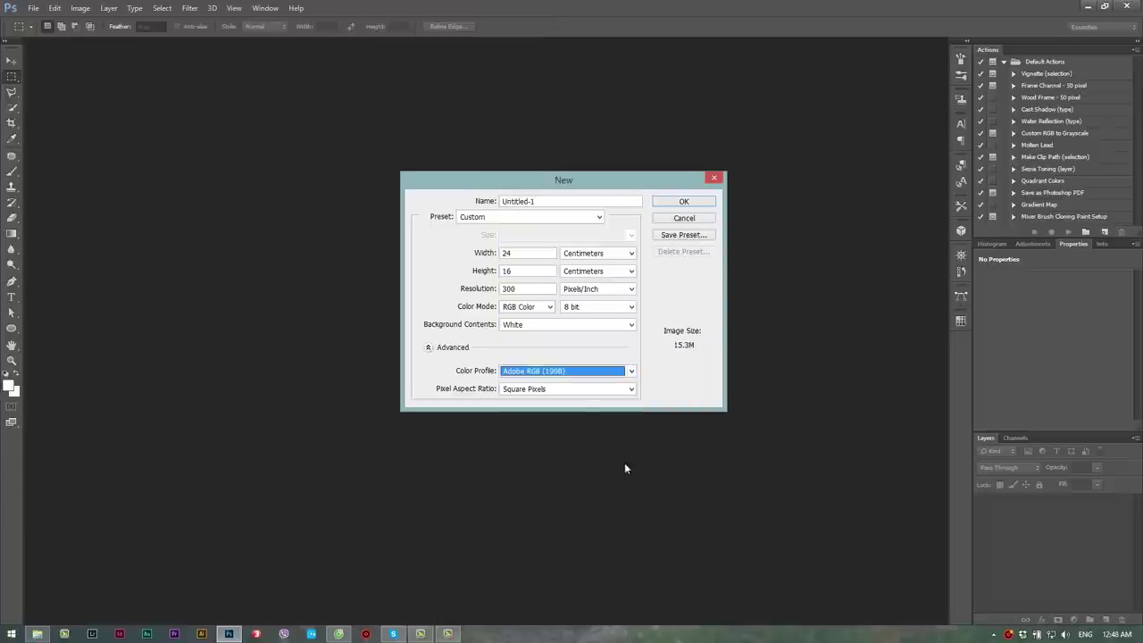
left_click(615, 377)
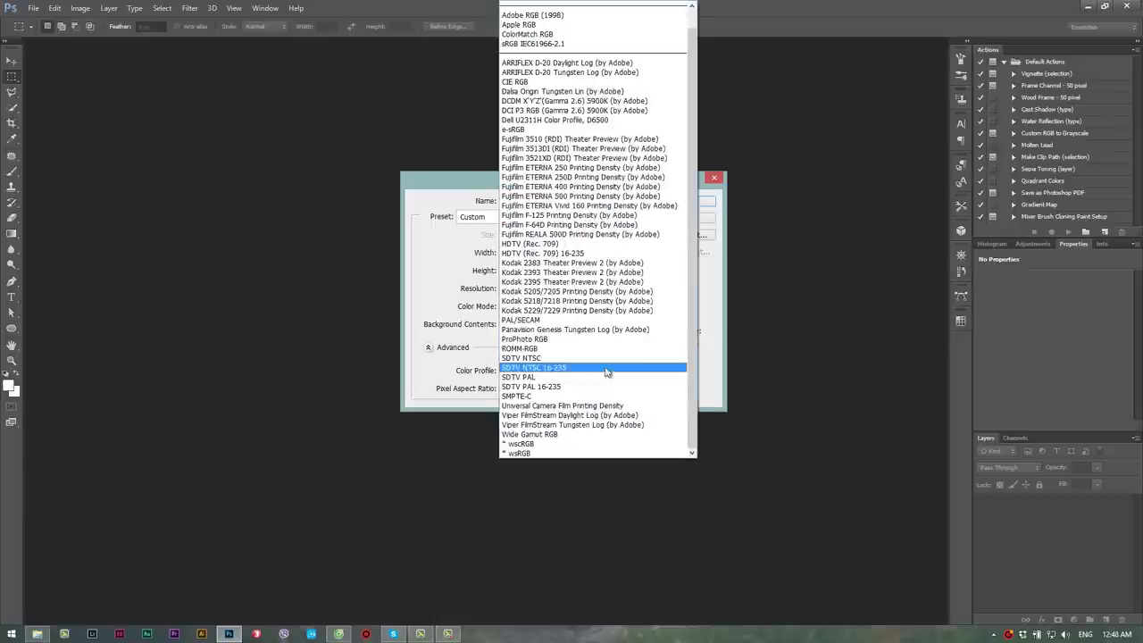
left_click(557, 34)
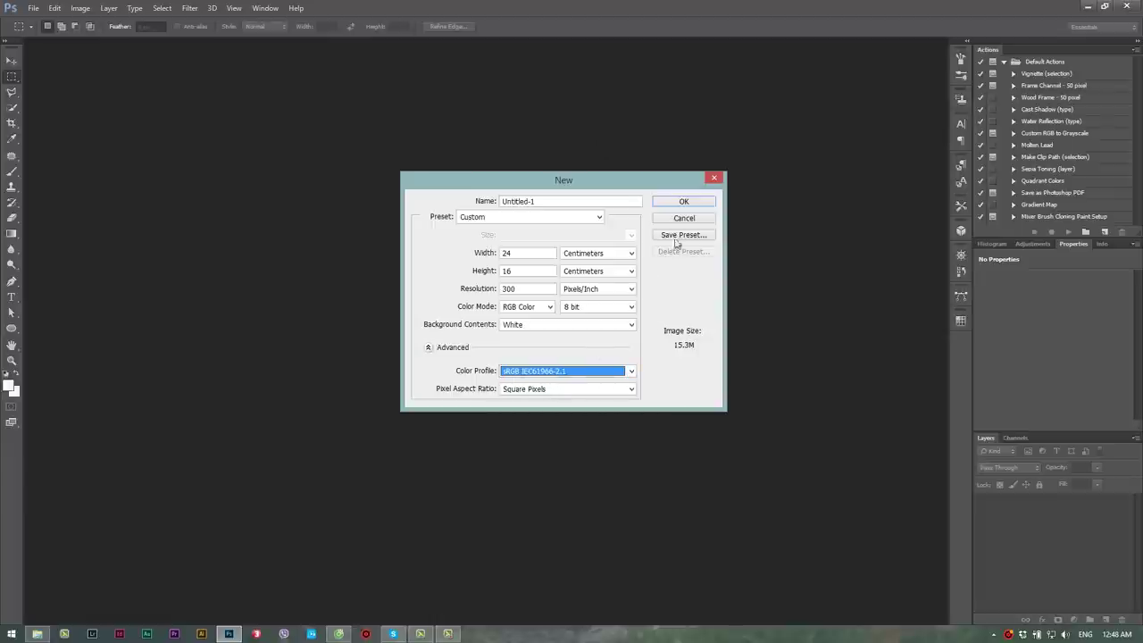
left_click(535, 381)
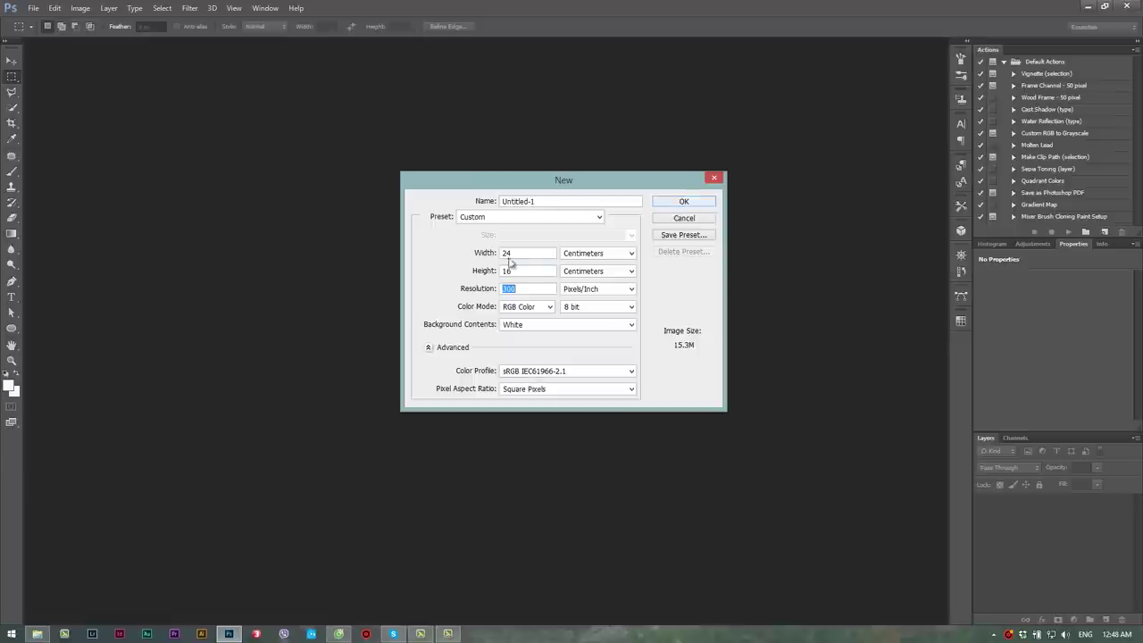
Create the blank 24 × 16 cm document and switch to the design lich folder in File Explorer.
left_click(686, 204)
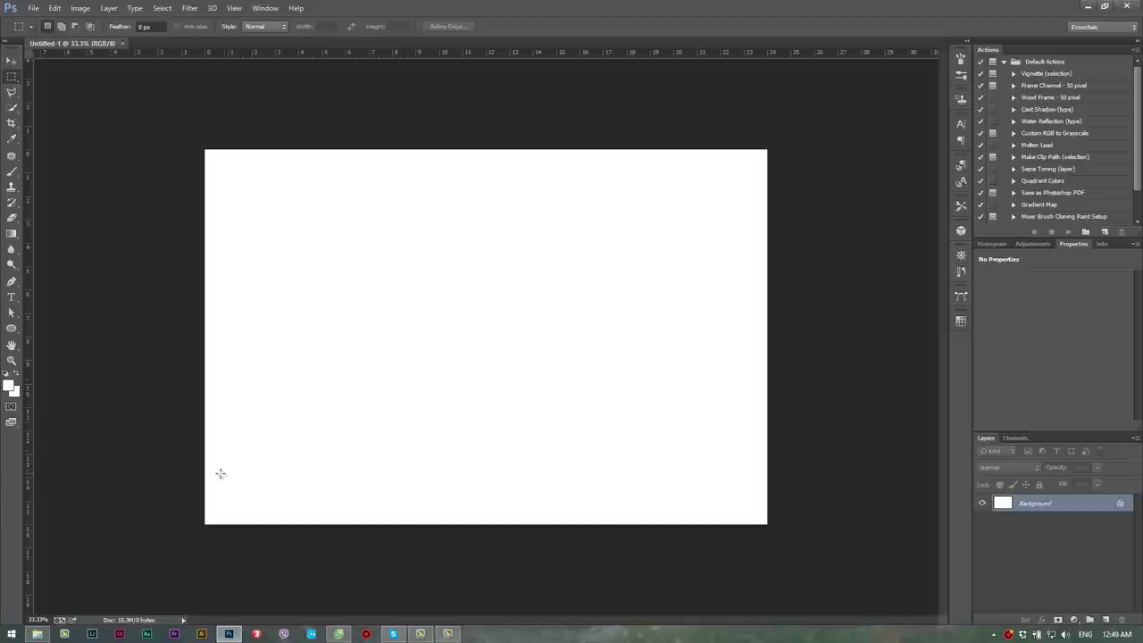
left_click(37, 633)
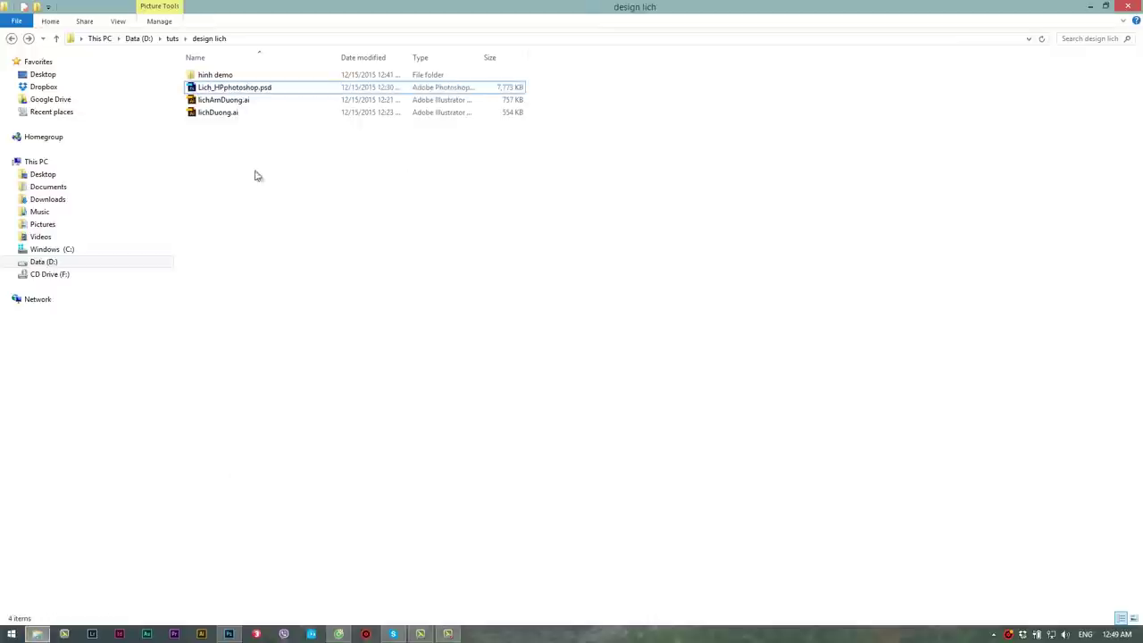
In the hinh demo folder, rename the three photos 1, 2 and 3.
double_click(221, 76)
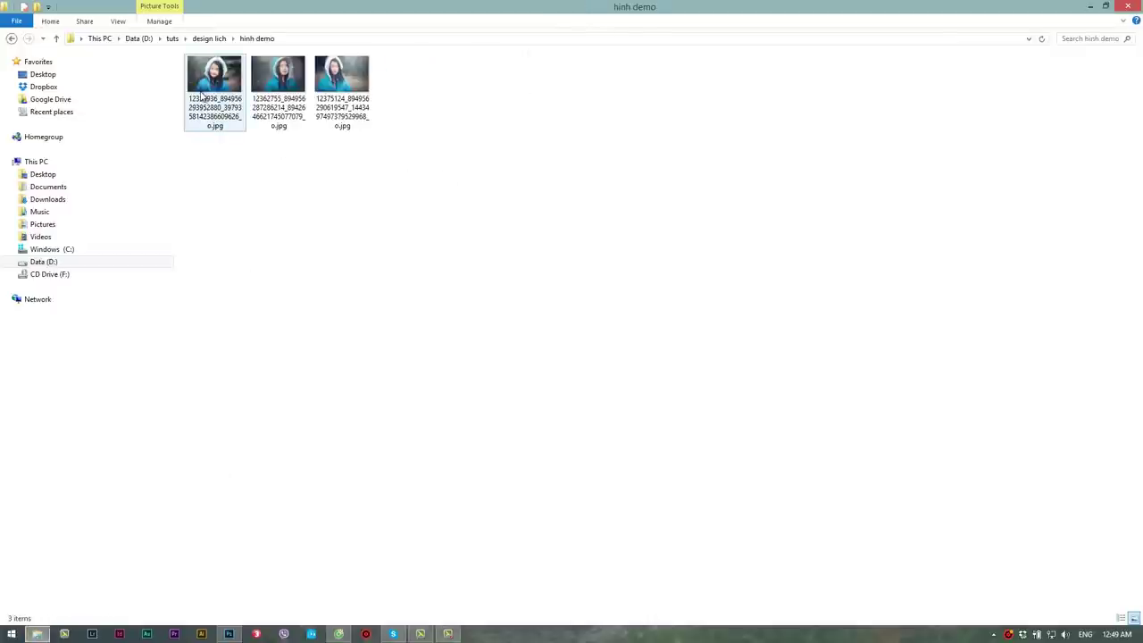
left_click(230, 122)
key("F2")
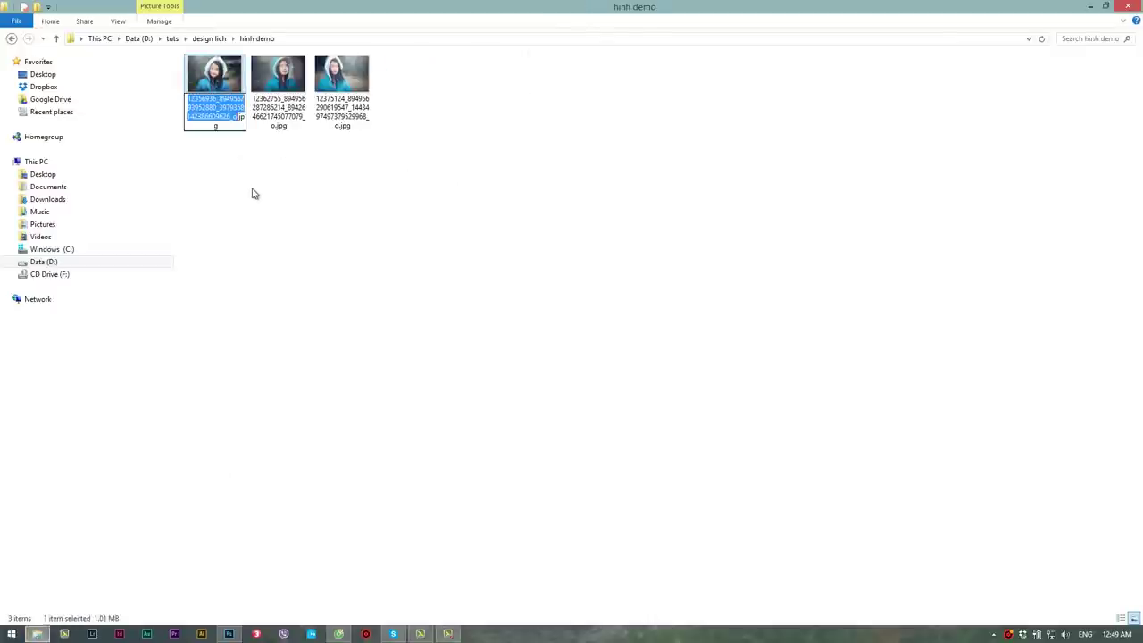
type("1")
key("Tab")
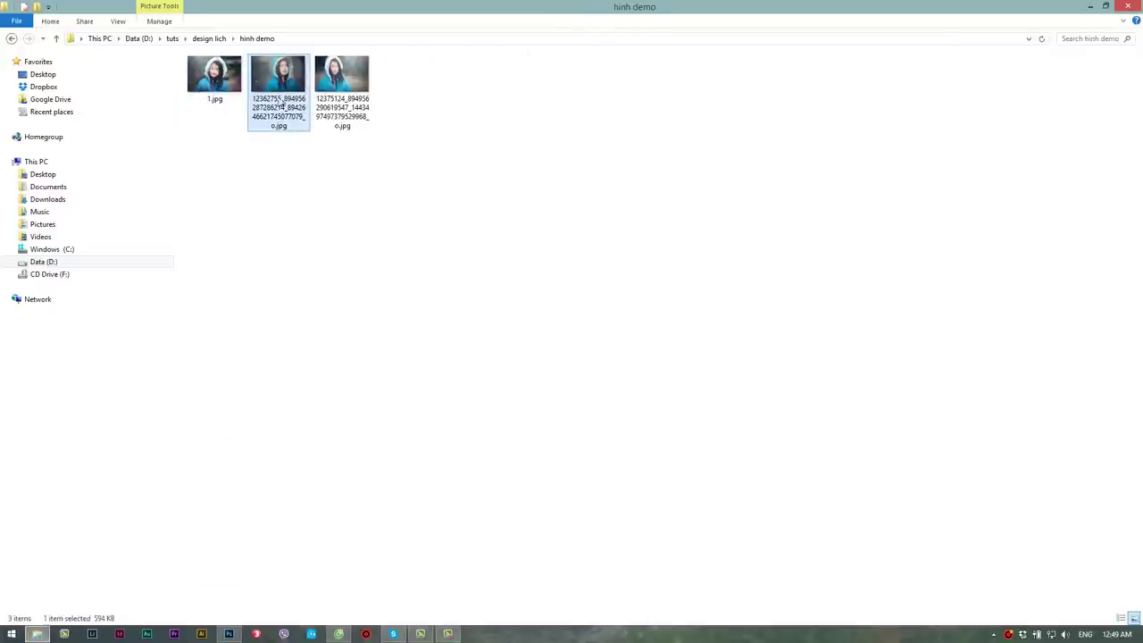
type("2")
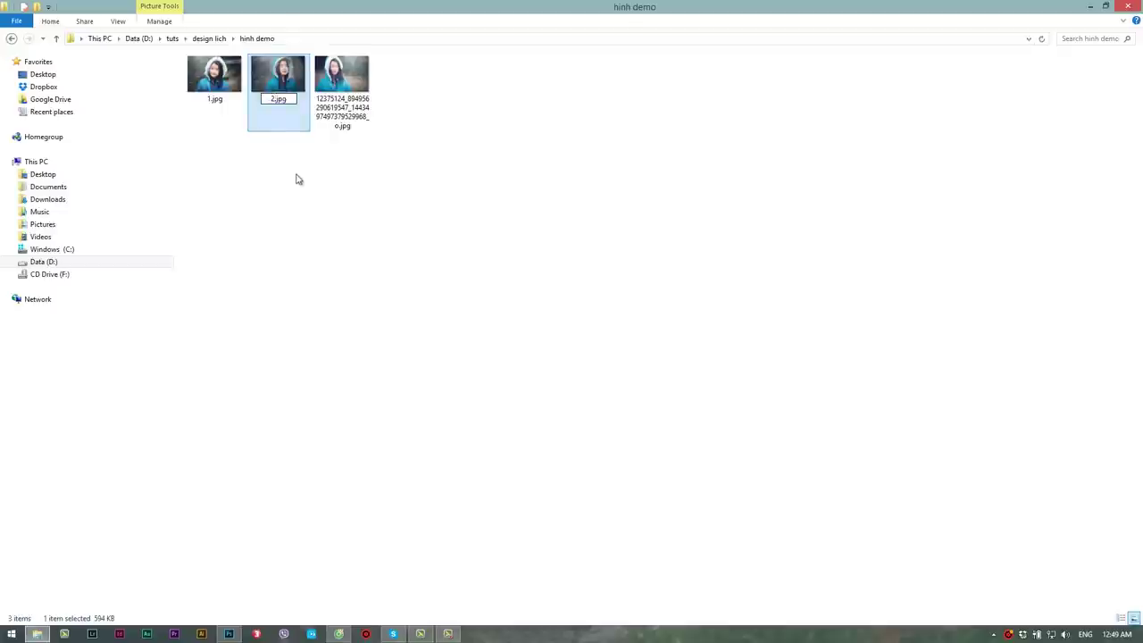
left_click(332, 86)
key("F2")
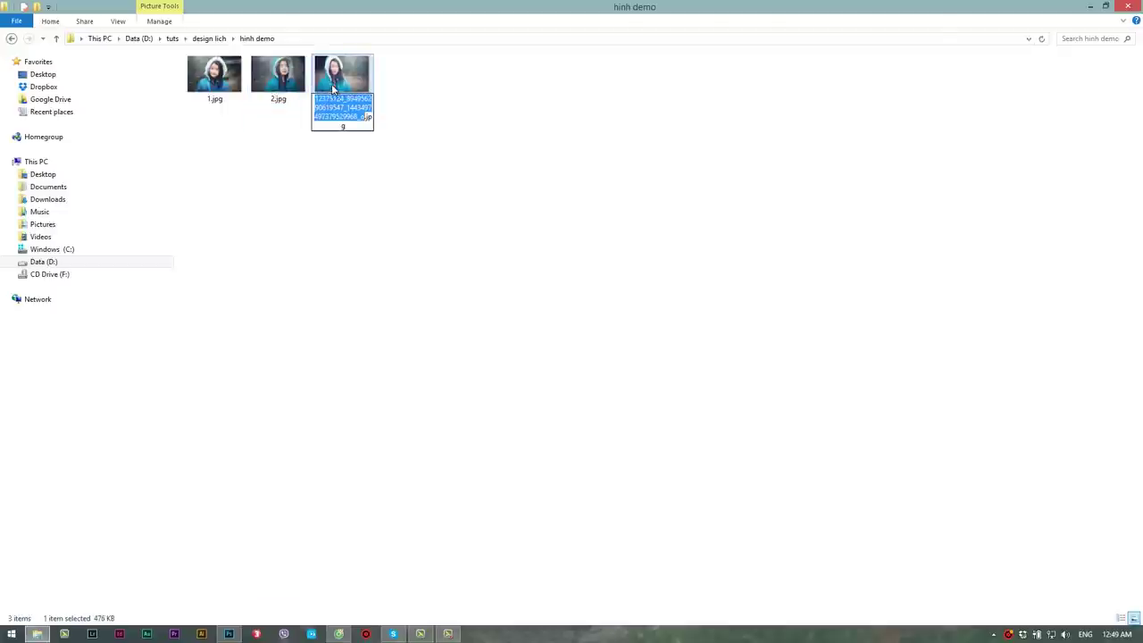
type("3")
left_click(334, 189)
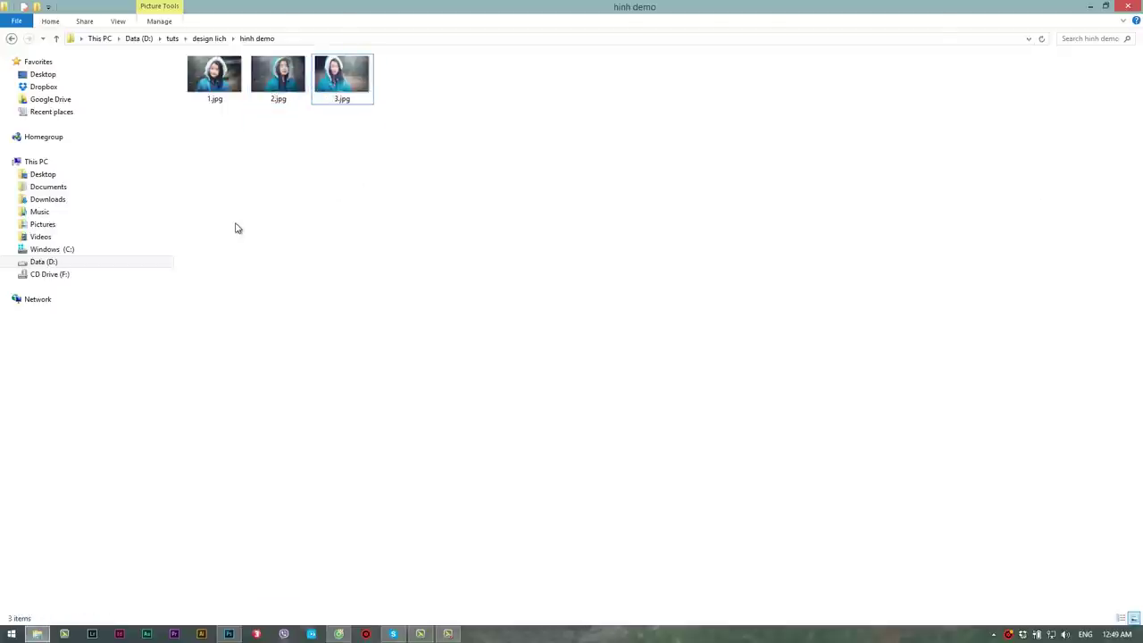
Select all three renamed photos together.
left_click_drag(403, 150, 237, 89)
left_click(388, 173)
left_click_drag(408, 148, 229, 114)
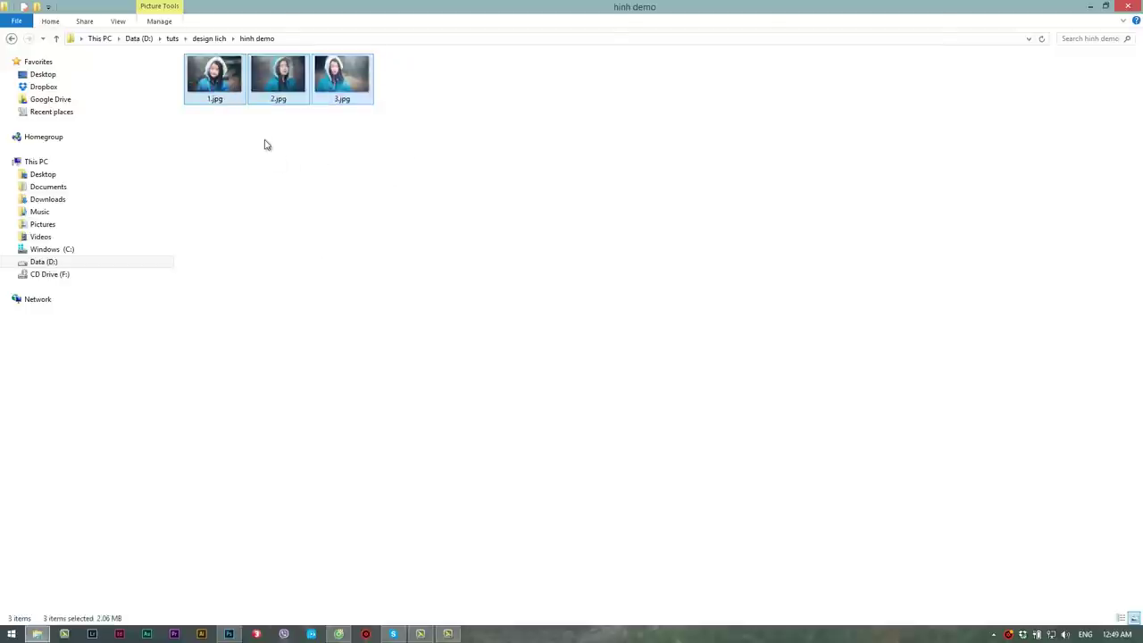
left_click(364, 146)
left_click_drag(402, 125, 237, 98)
left_click(393, 162)
left_click(341, 81)
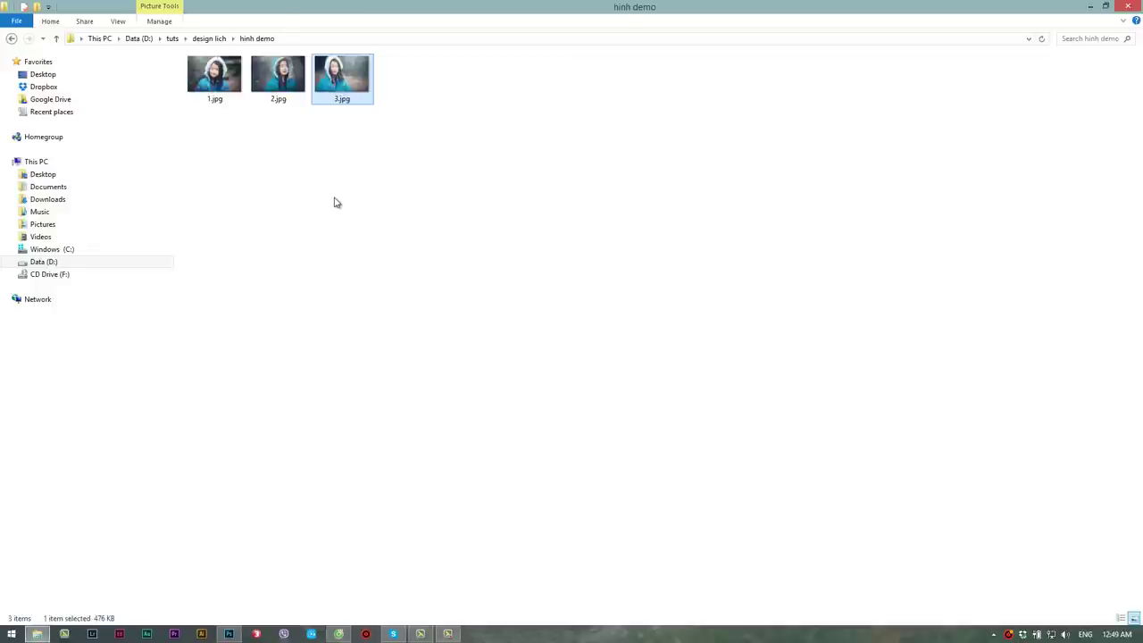
key("ctrl+a")
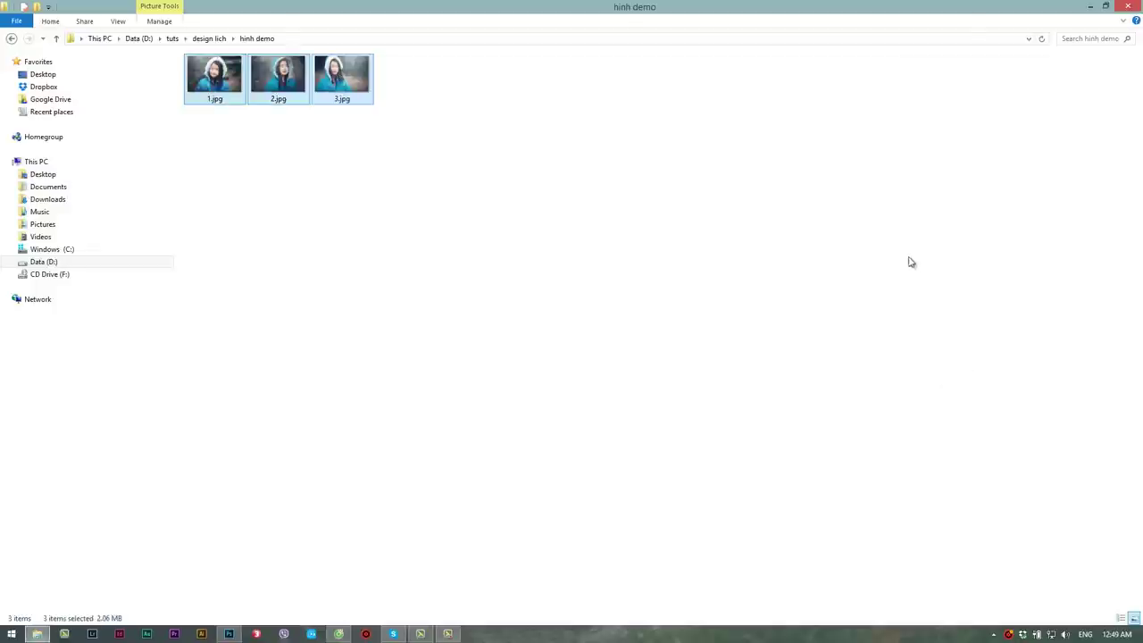
left_click_drag(983, 375, 746, 228)
left_click_drag(449, 101, 239, 50)
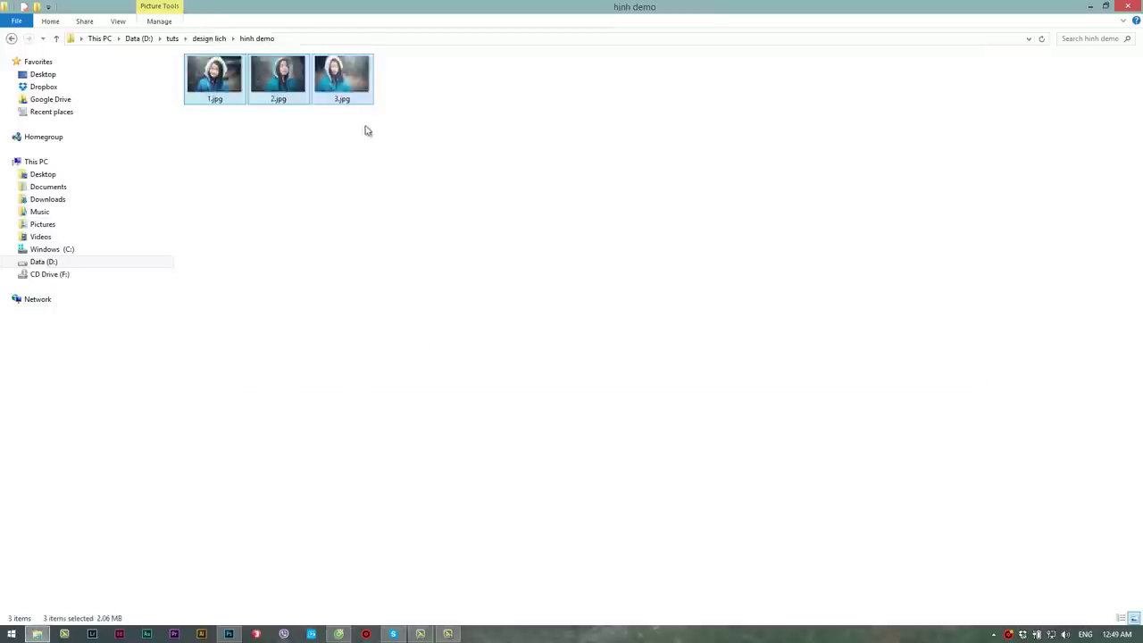
Drag the three photos into the Photoshop document through the taskbar.
left_click_drag(342, 82, 246, 616)
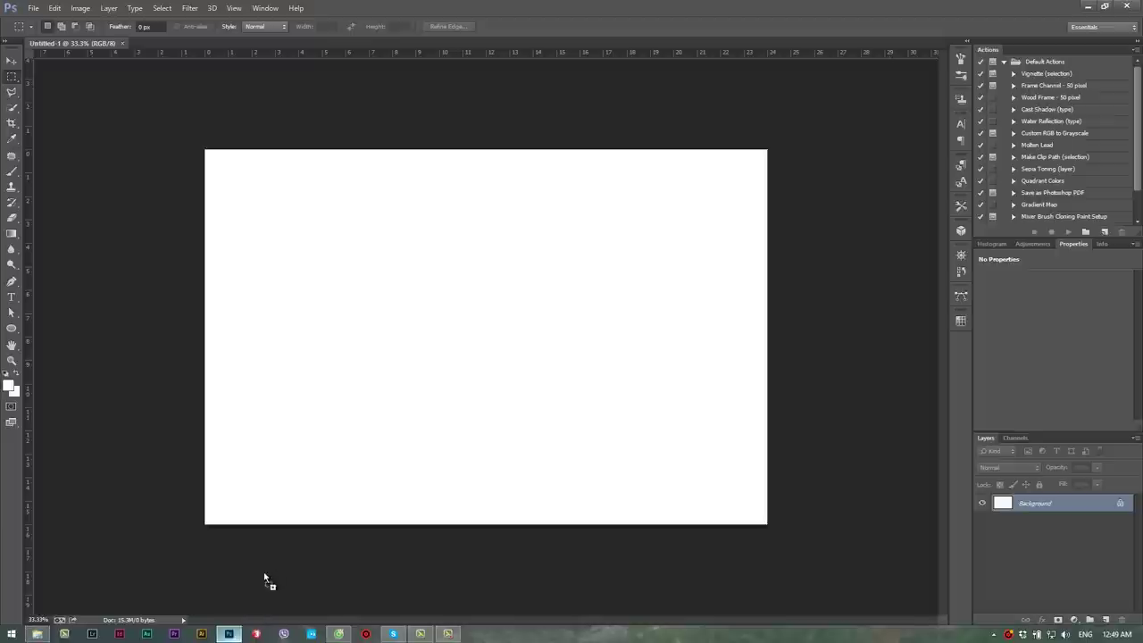
left_click_drag(246, 616, 439, 362)
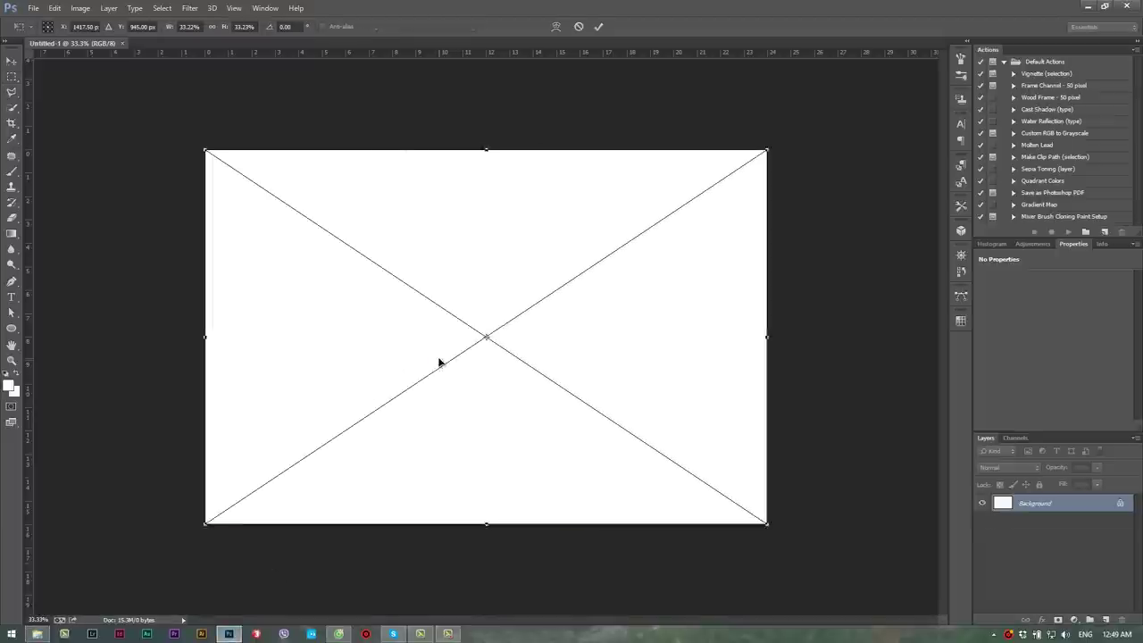
left_click(39, 636)
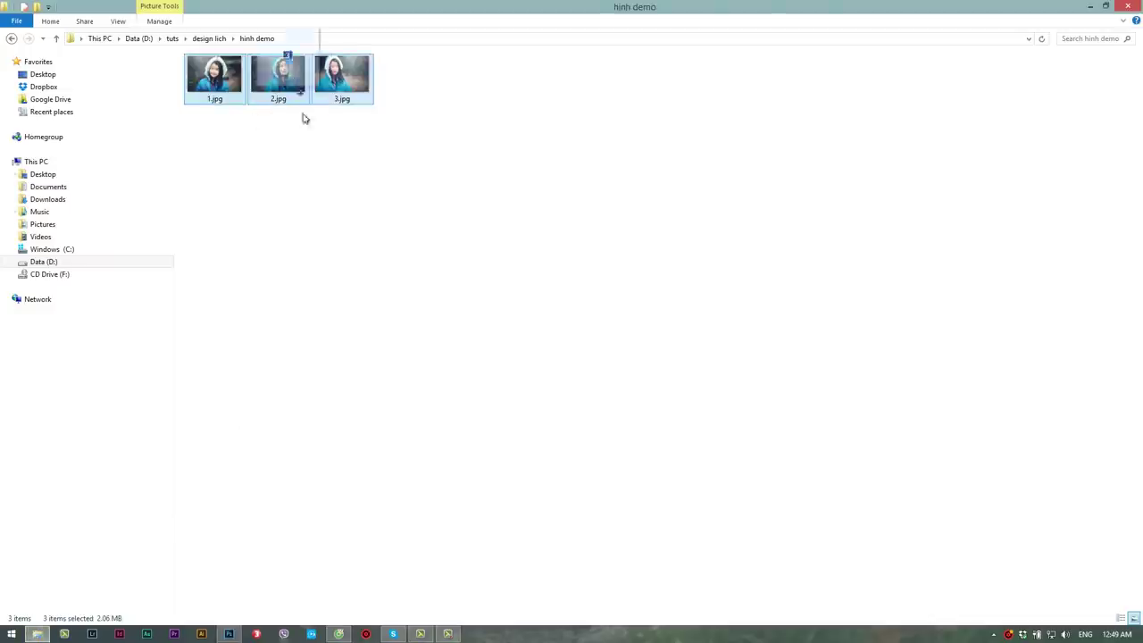
mouse_move(277, 78)
left_mouse_down()
mouse_move(234, 621)
mouse_move(348, 398)
left_mouse_up()
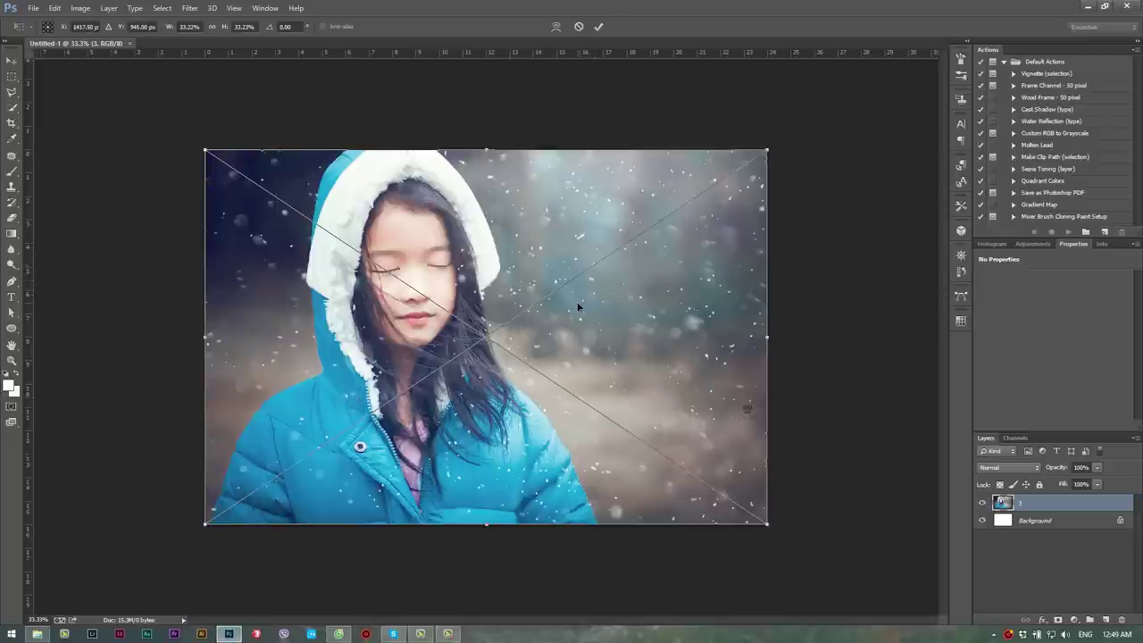
Commit placement of photos 3, 1 and 2, resizing photo 1 to fill the canvas.
key("Return")
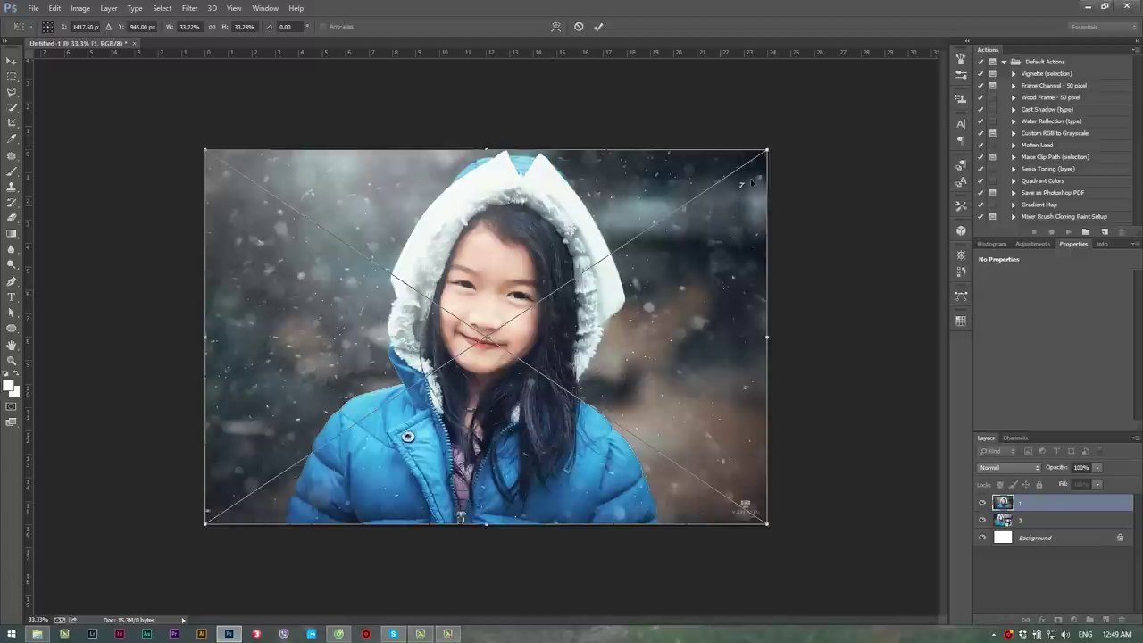
mouse_move(765, 151)
left_mouse_down()
mouse_move(770, 175)
mouse_move(785, 174)
left_mouse_up()
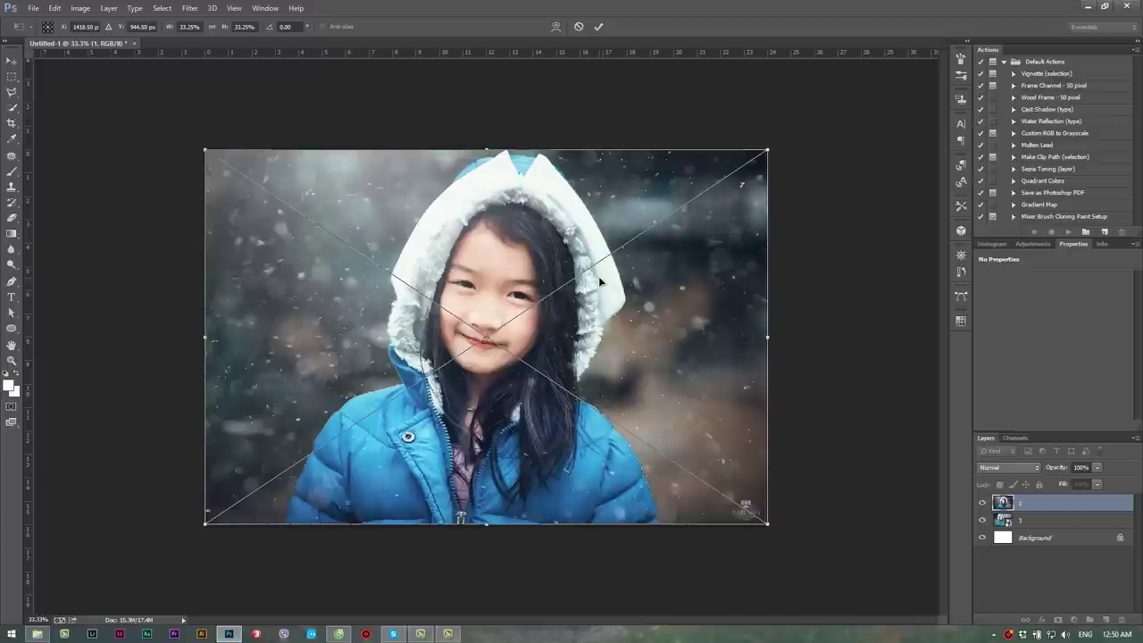
key("Return")
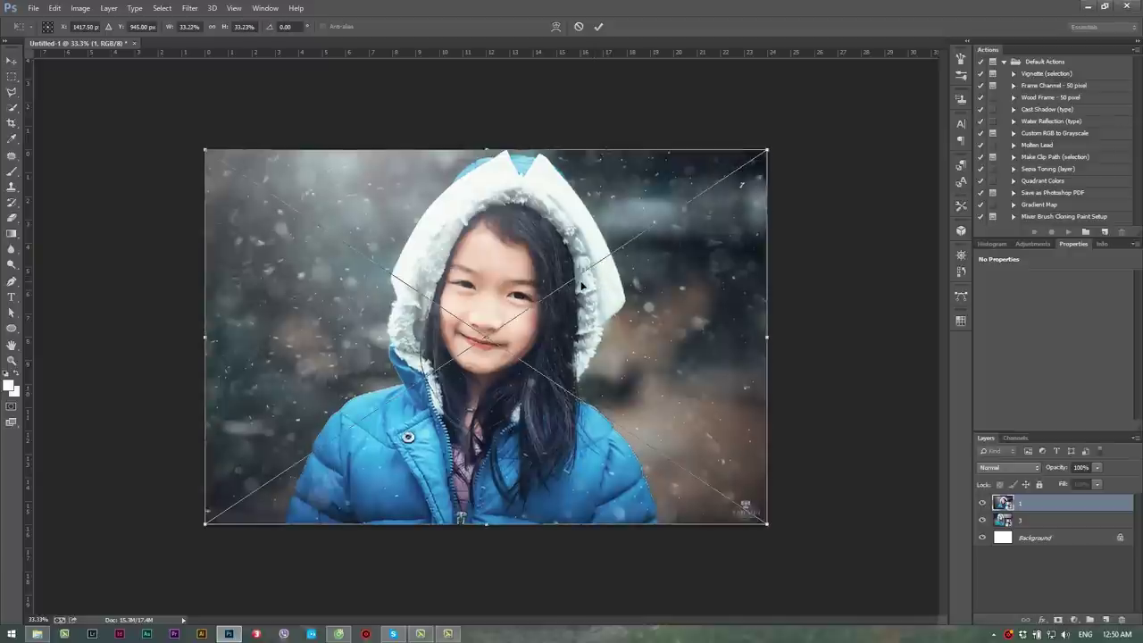
key("Return")
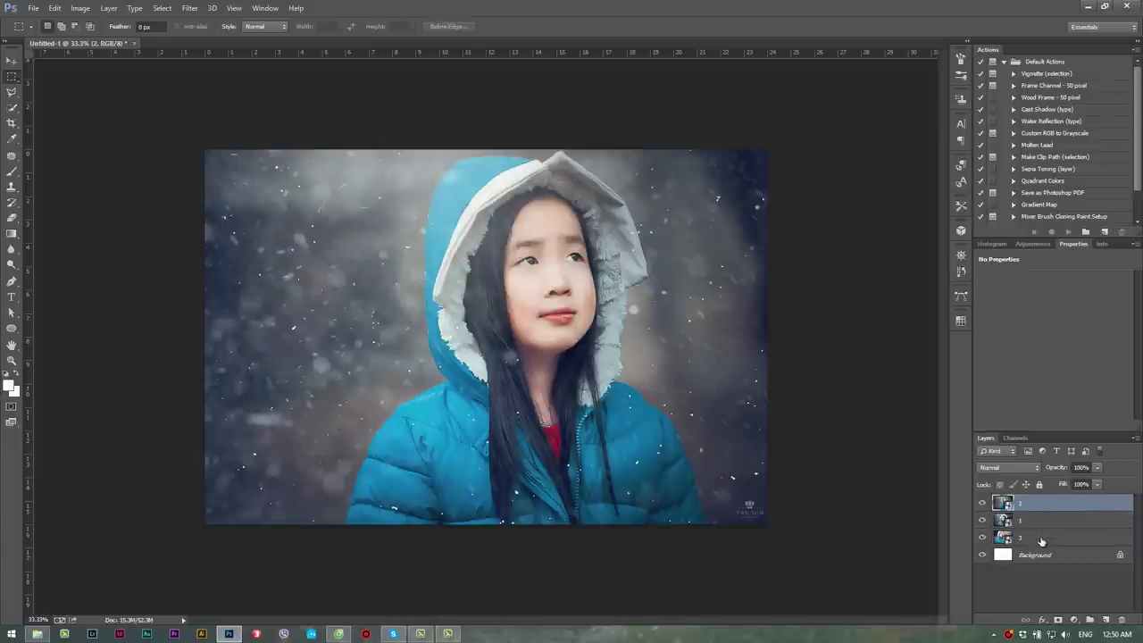
Select layers 2, 1 and 3 and group them into Group 1.
left_click(1040, 541, "shift")
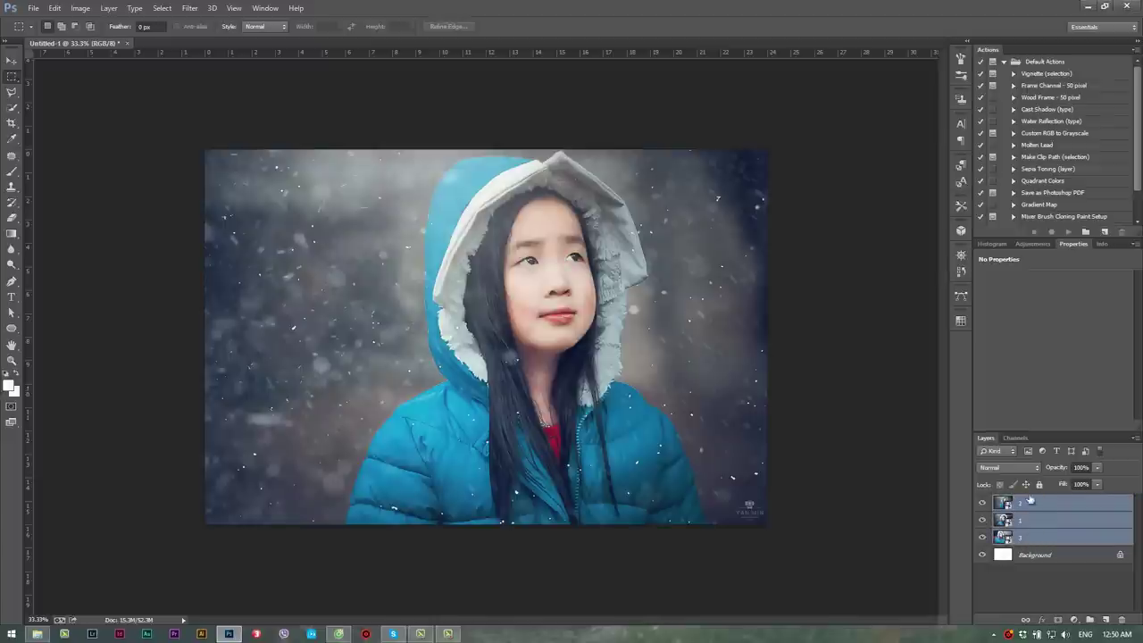
left_click(1049, 540)
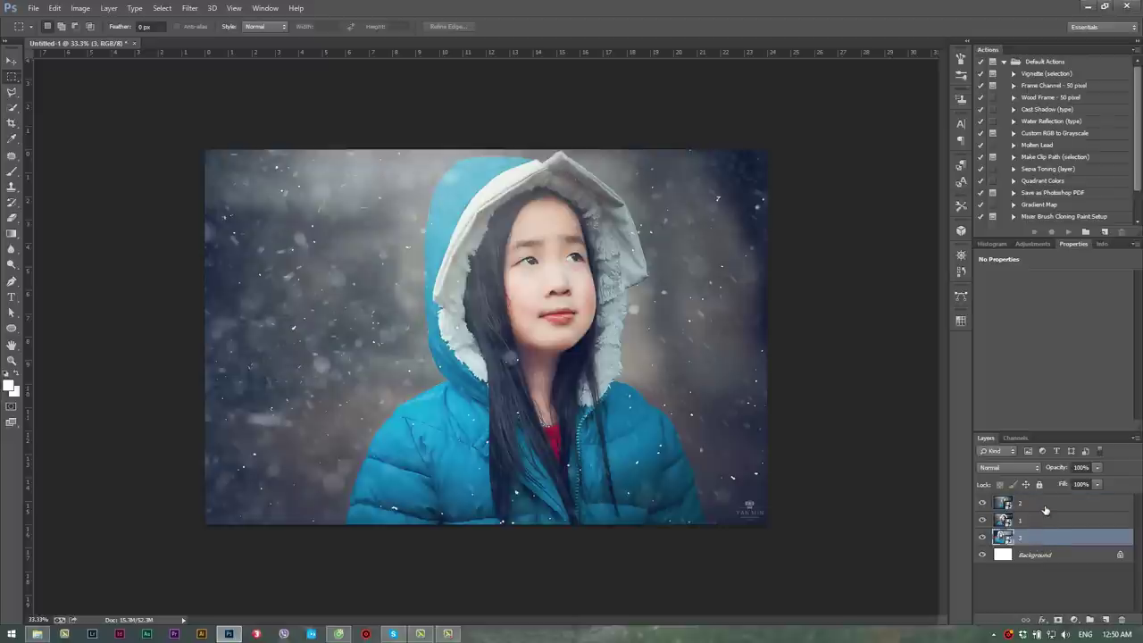
left_click(1048, 509, "shift")
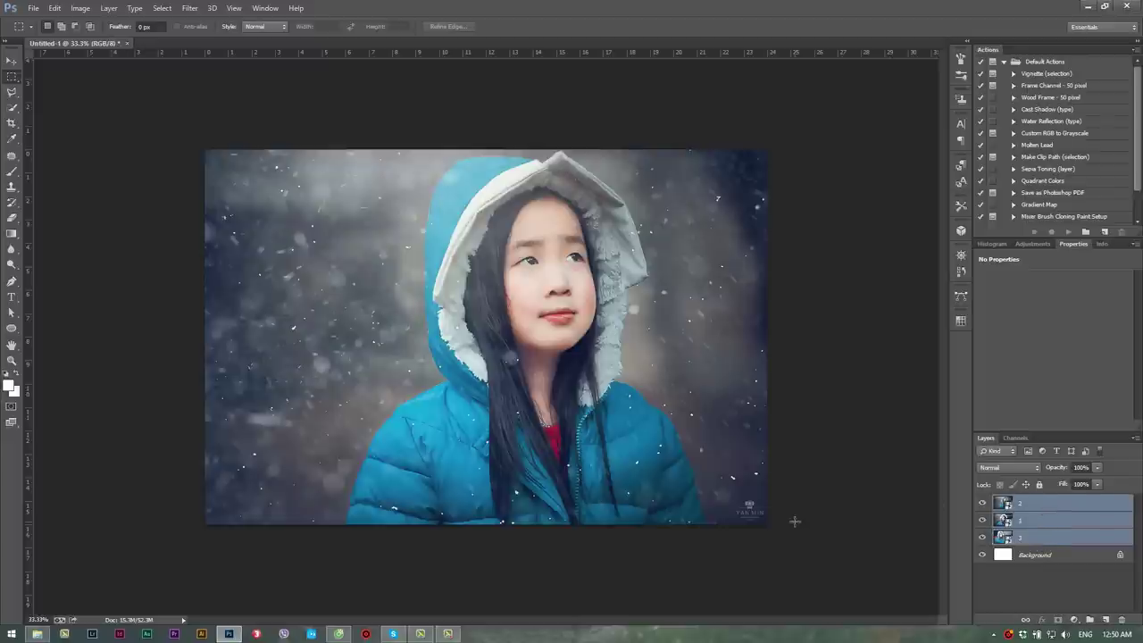
left_click(1042, 538)
left_click(1042, 513, "shift")
key("ctrl+g")
double_click(1028, 507)
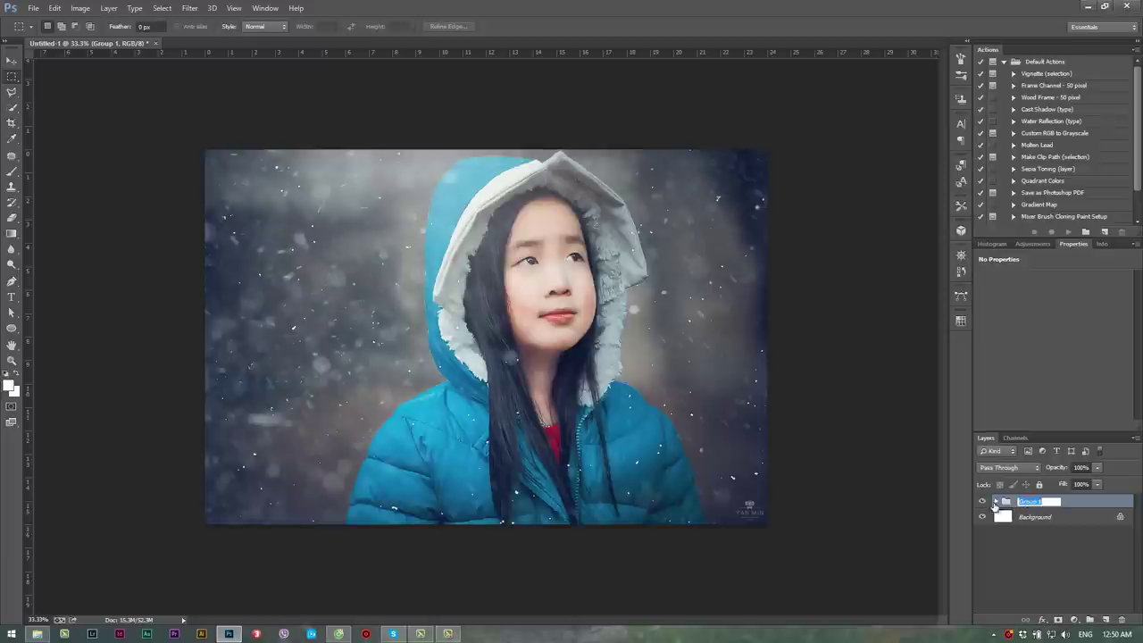
Move layer 1 to the top of Group 1, then collapse the group.
left_click(996, 502)
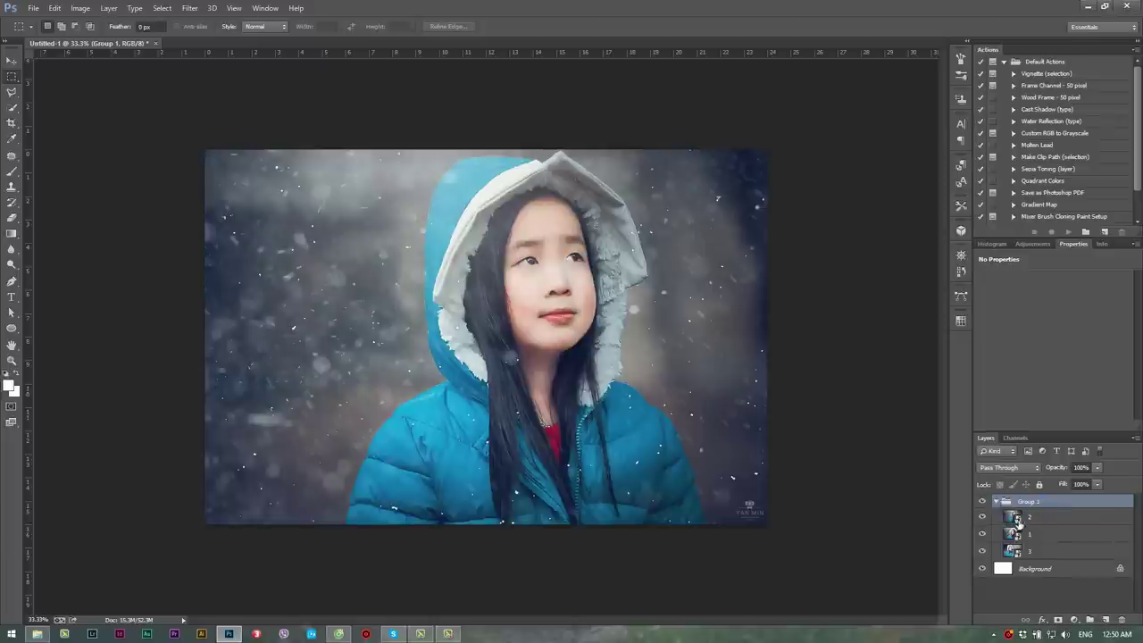
left_click(996, 502)
left_click(996, 502)
left_click(1044, 533)
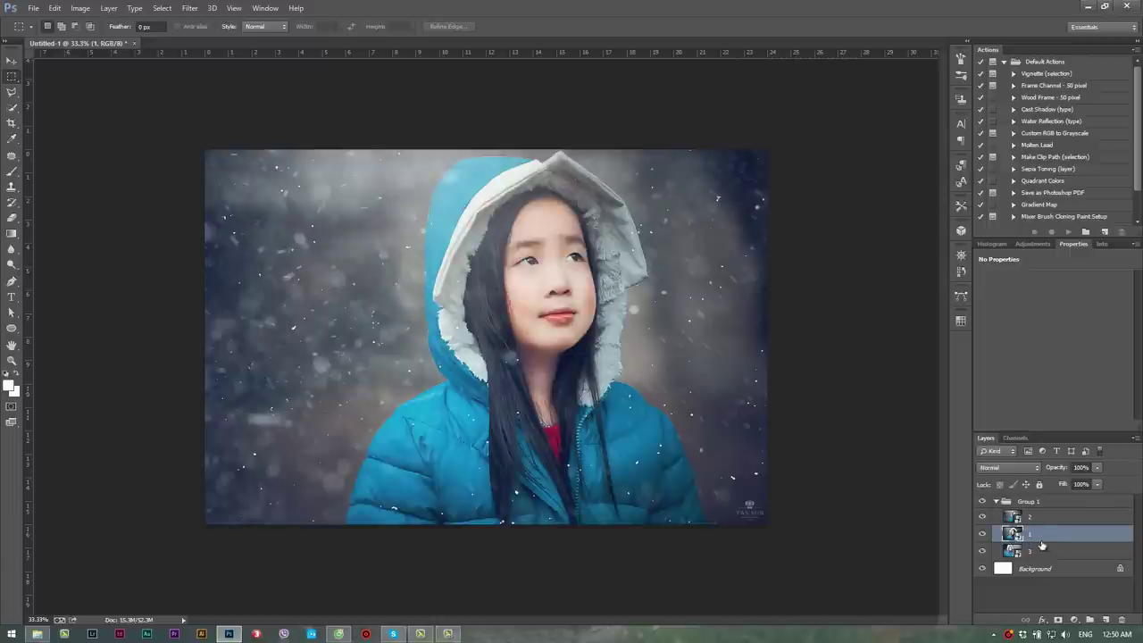
left_click_drag(1043, 536, 1036, 511)
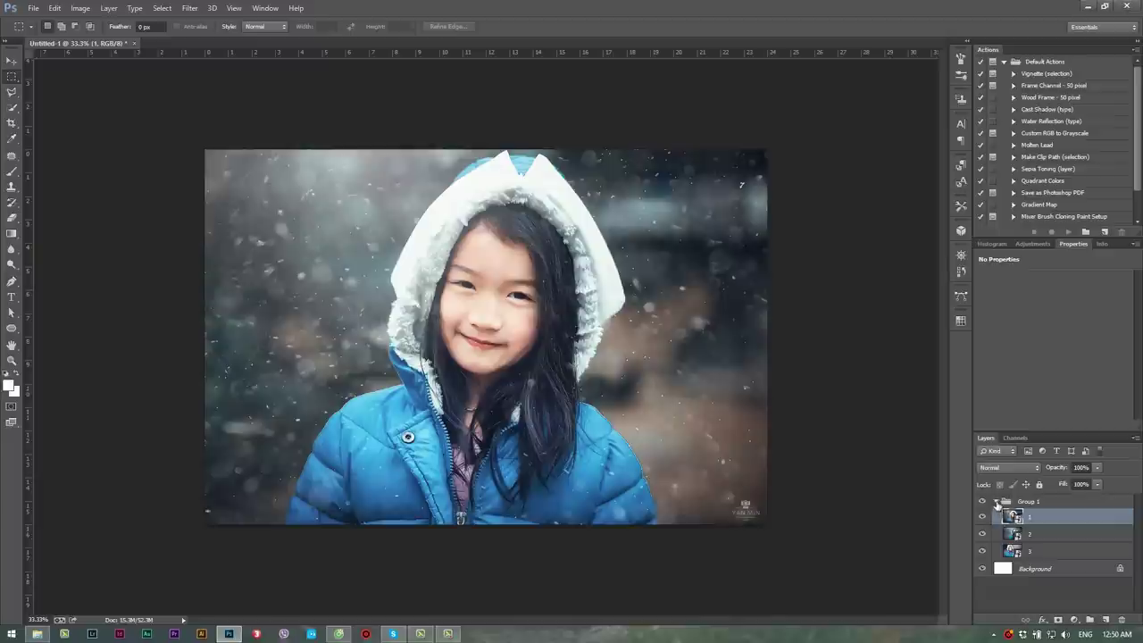
left_click(997, 501)
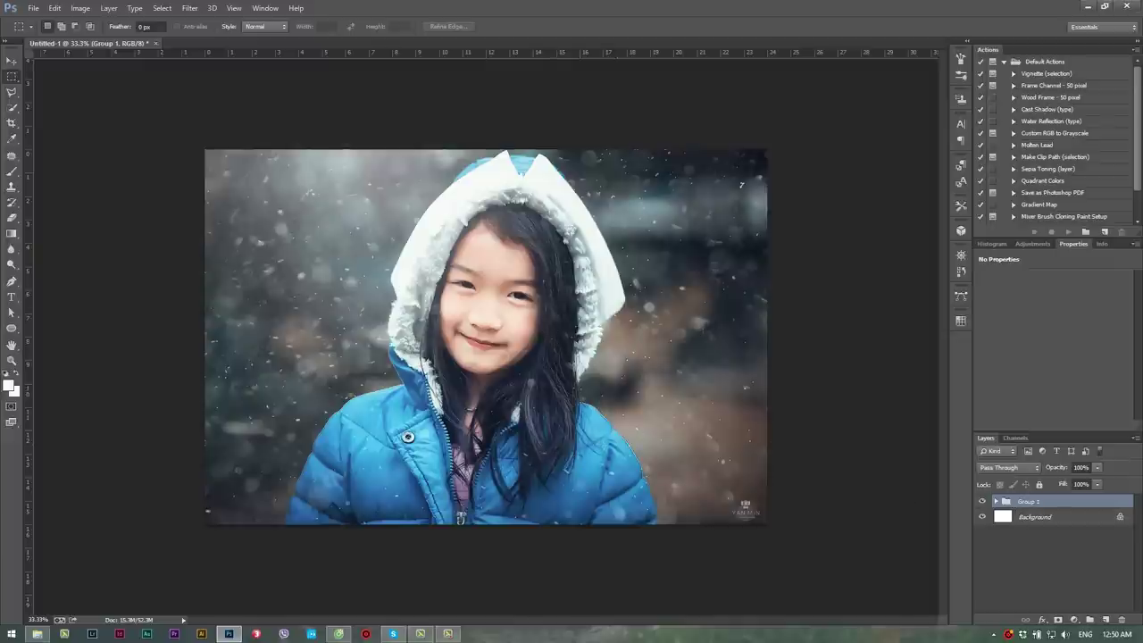
Open Lich_HPphotoshop.psd from the design lich folder in Photoshop.
left_click(37, 633)
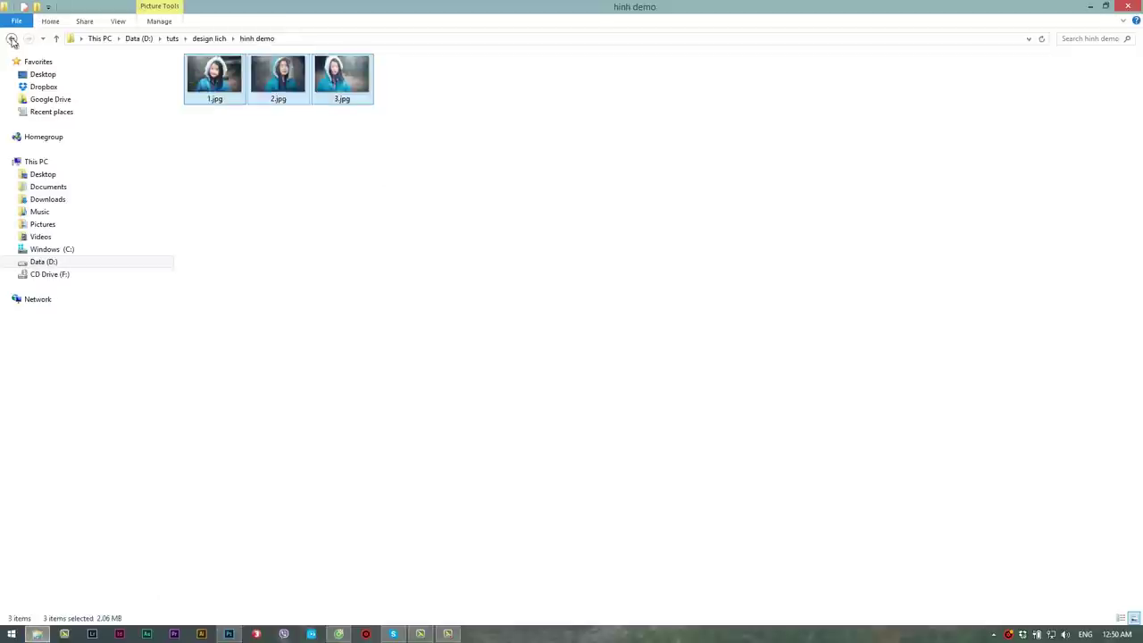
left_click(12, 39)
left_click(257, 89)
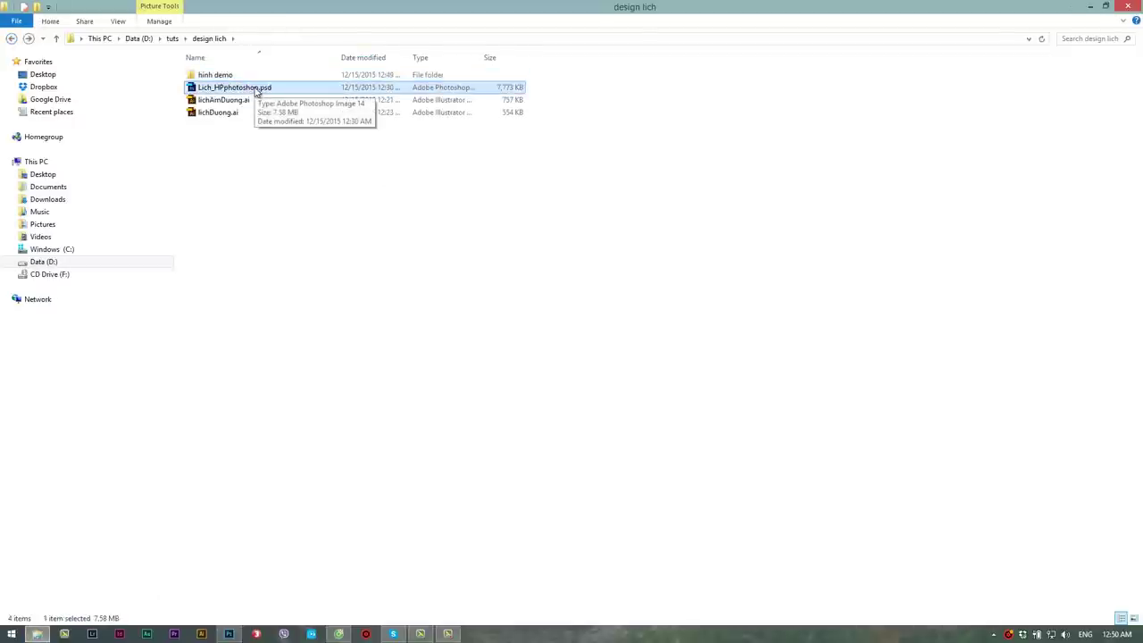
double_click(256, 88)
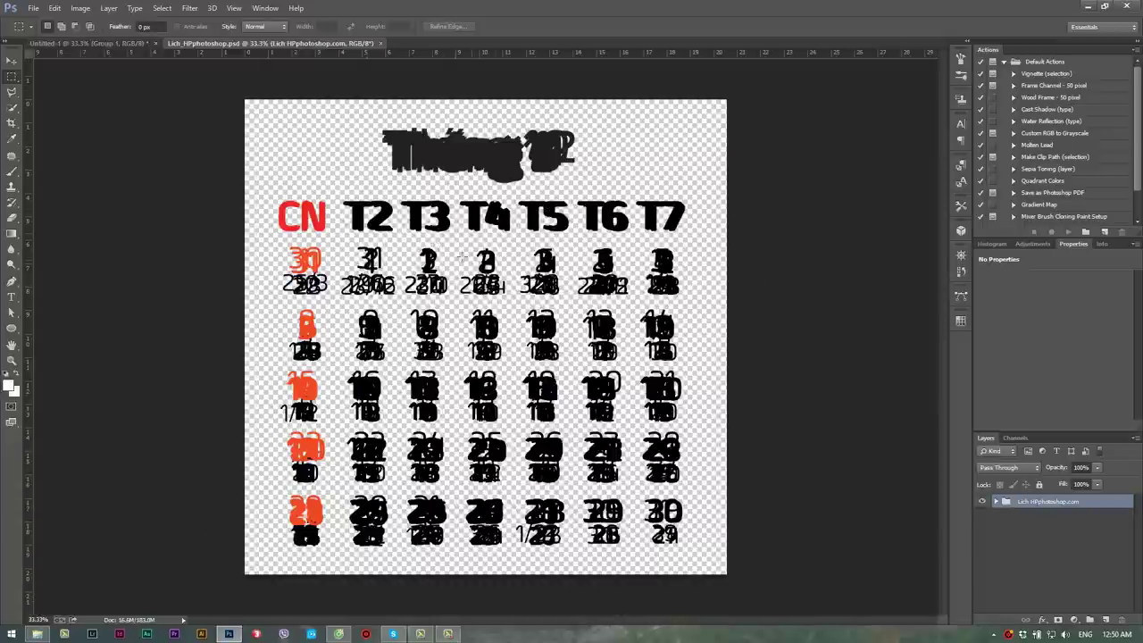
key("v")
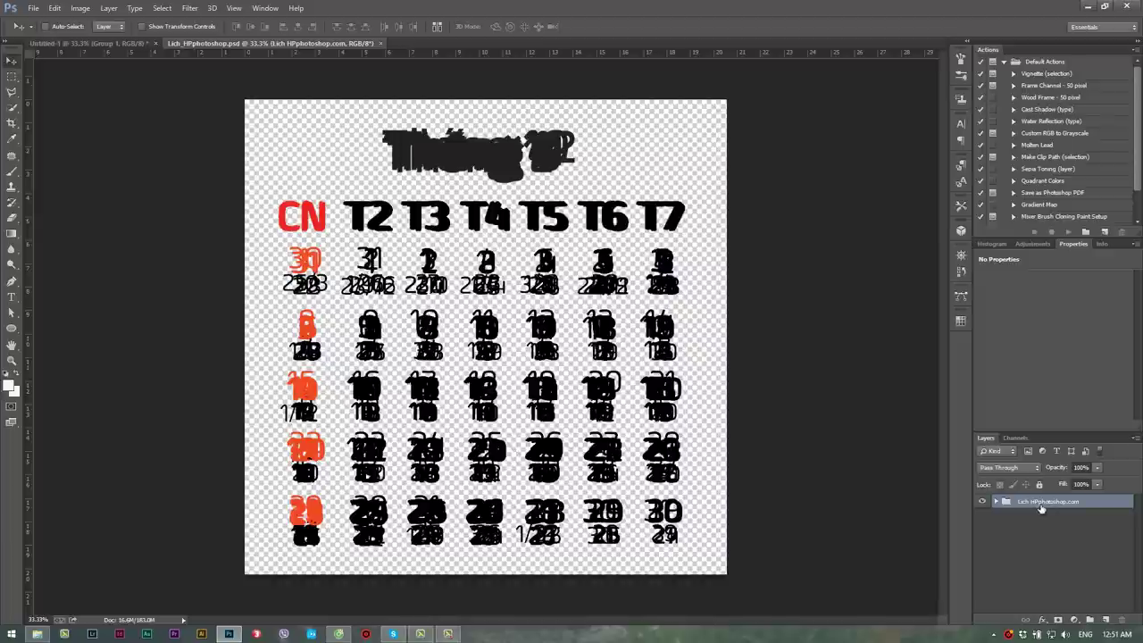
left_click(997, 502)
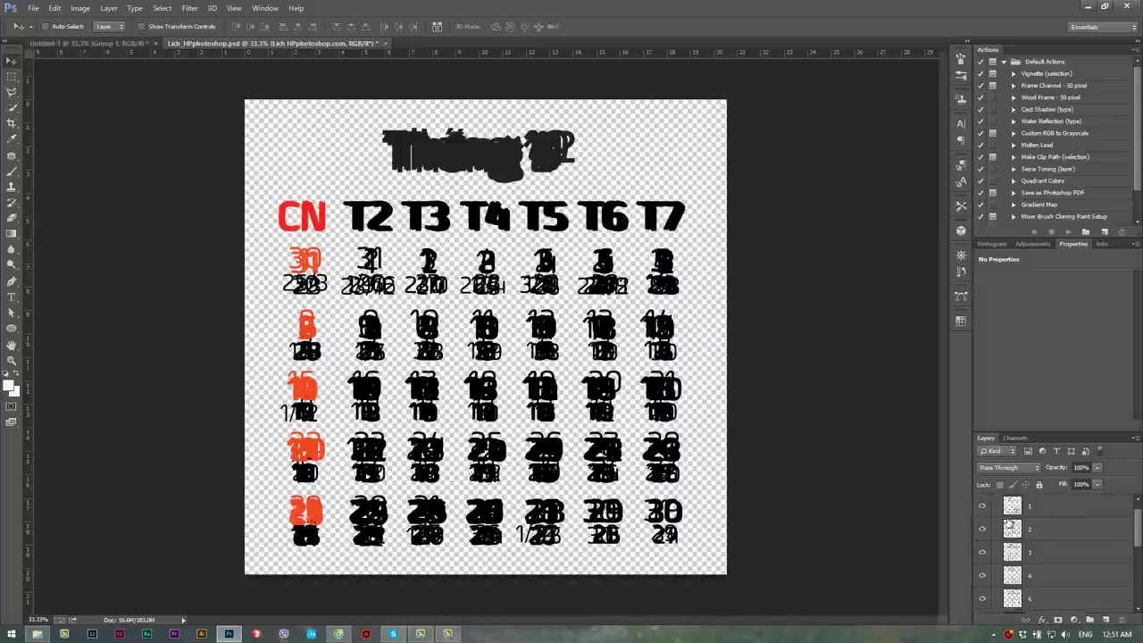
scroll(1011, 522, "up", 1)
scroll(1013, 527, "up", 1)
scroll(1016, 531, "up", 1)
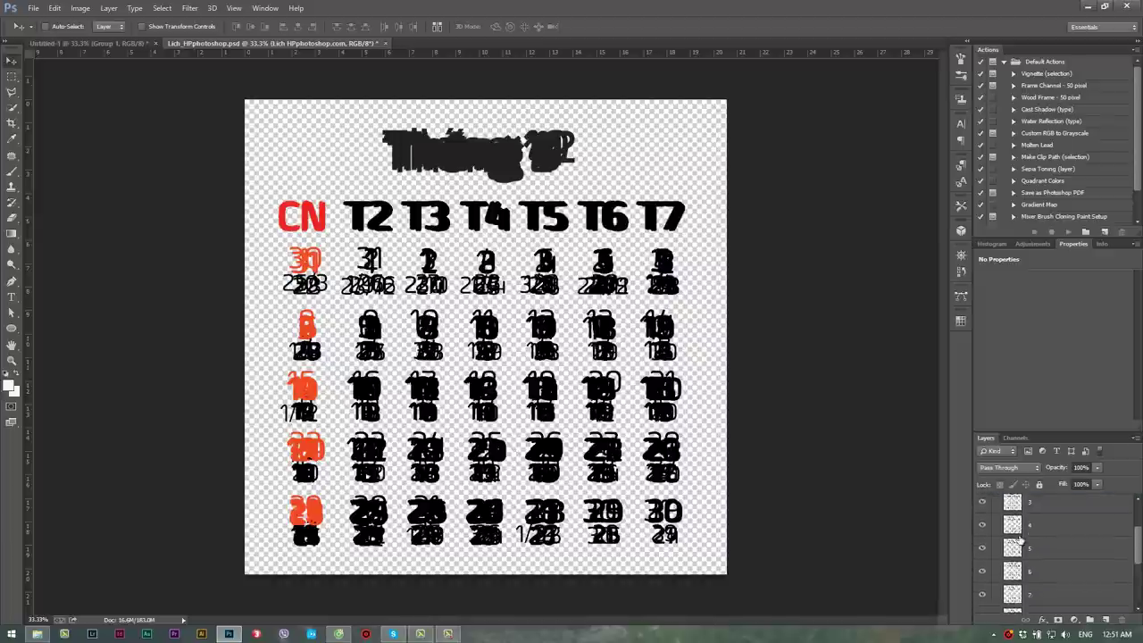
scroll(1019, 537, "up", 1)
left_click(997, 502)
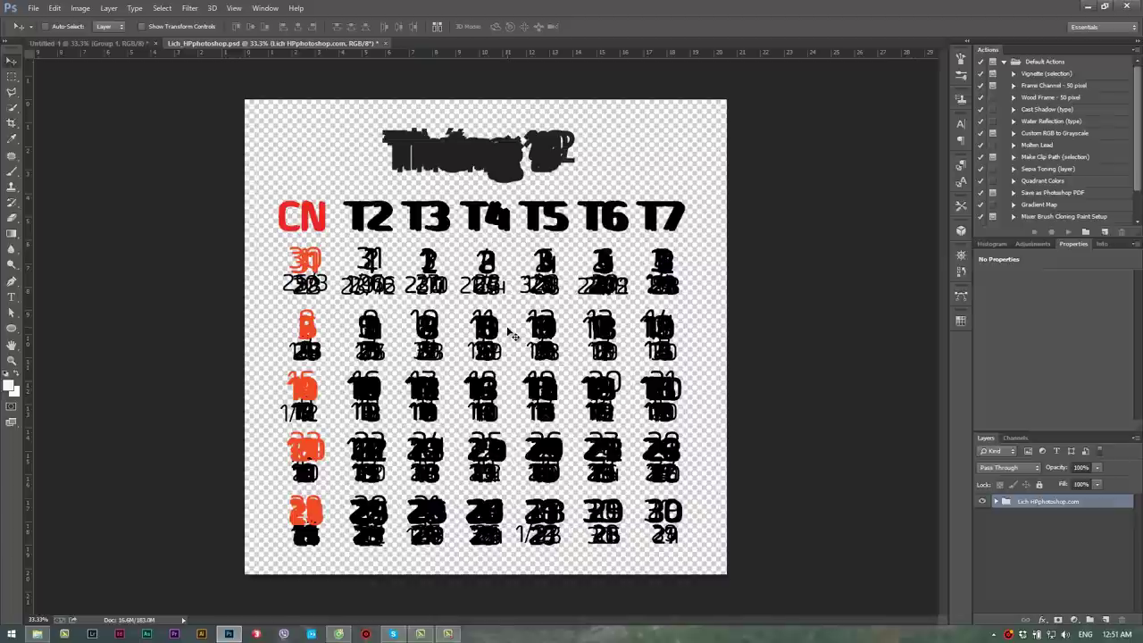
Drag the calendar group into Untitled-1, scale it down and position it over the photo's left side.
left_click_drag(514, 335, 143, 49)
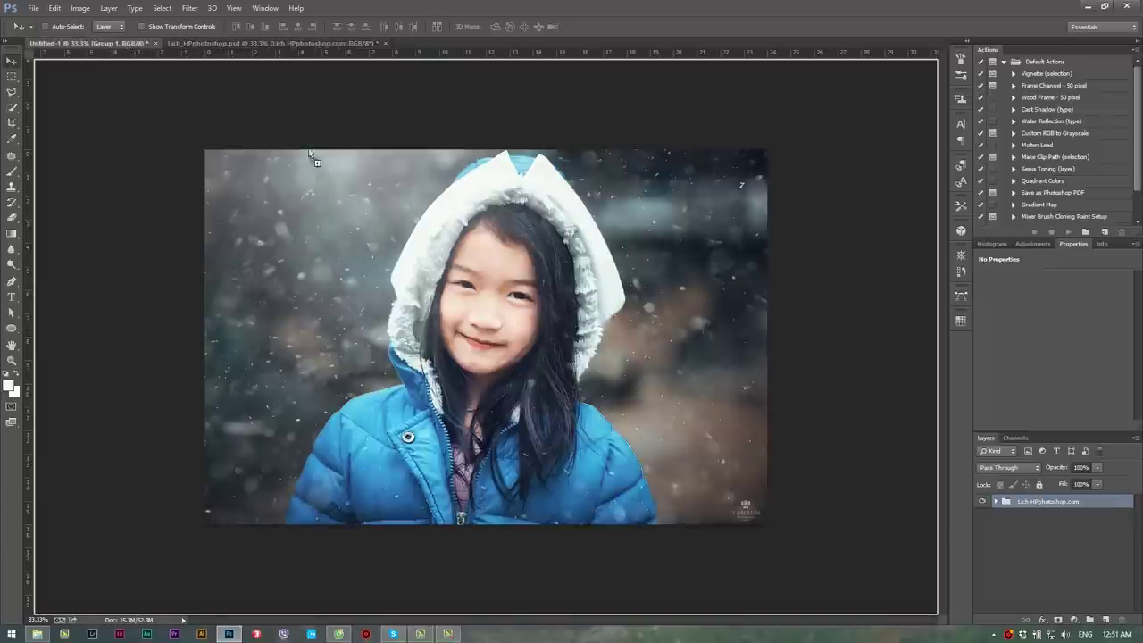
left_click_drag(143, 49, 449, 323)
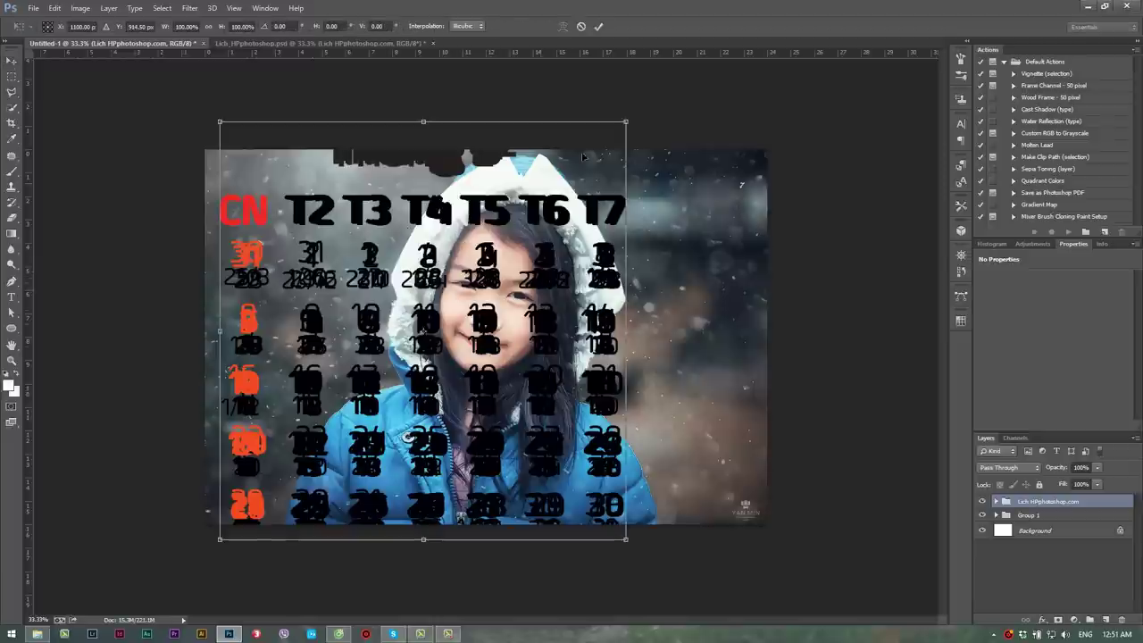
mouse_move(626, 122)
left_mouse_down()
mouse_move(455, 344)
mouse_move(465, 334)
left_mouse_up()
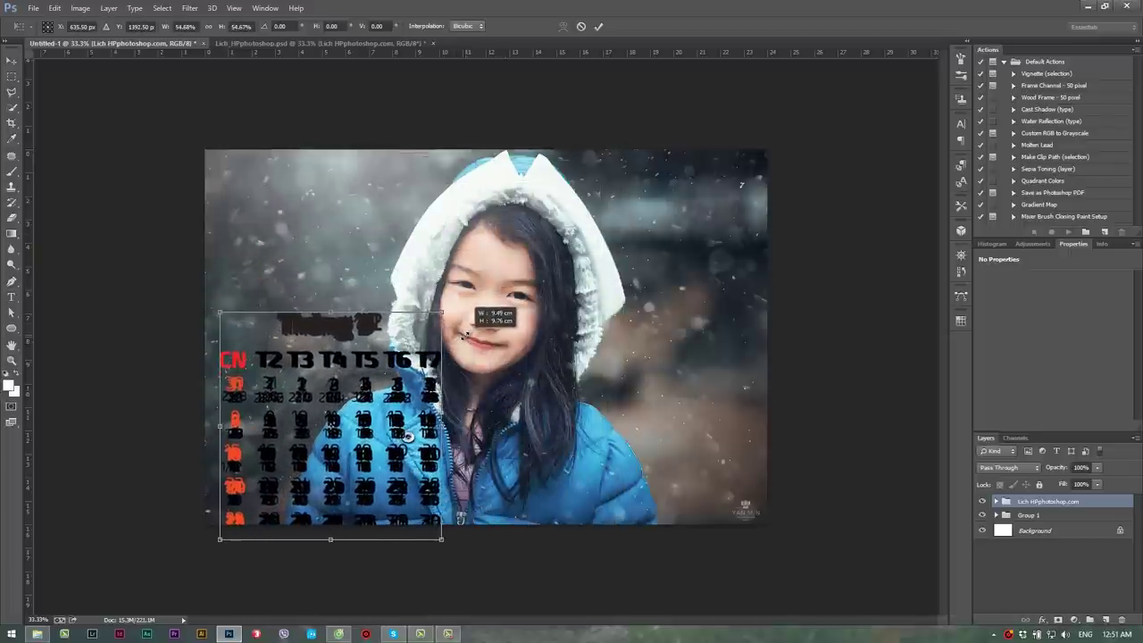
left_click_drag(400, 460, 421, 370)
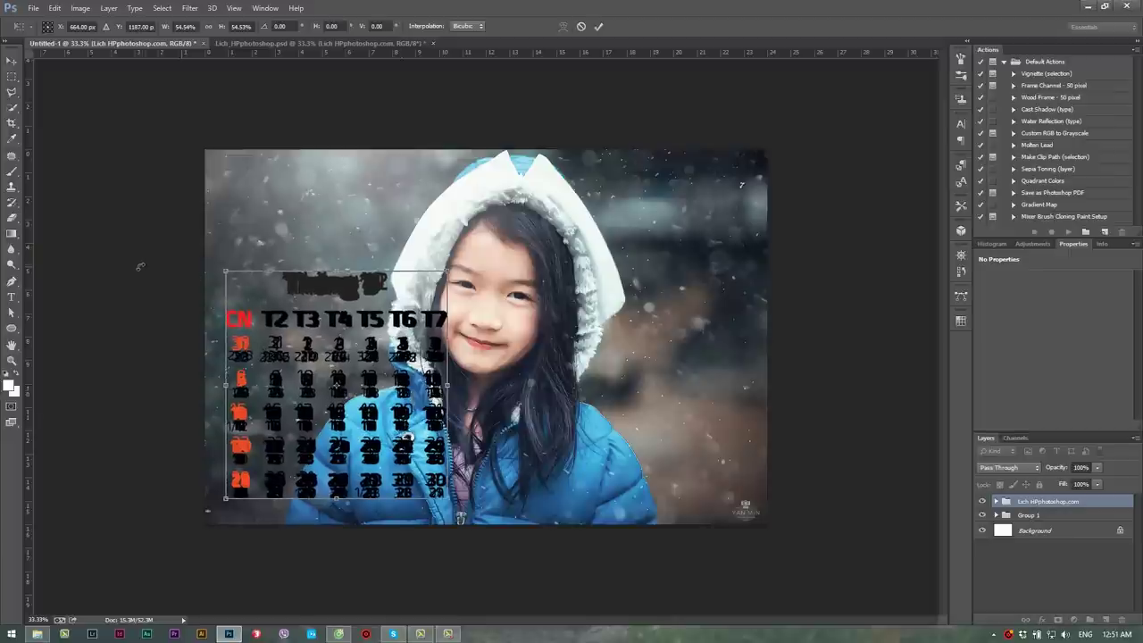
key("Return")
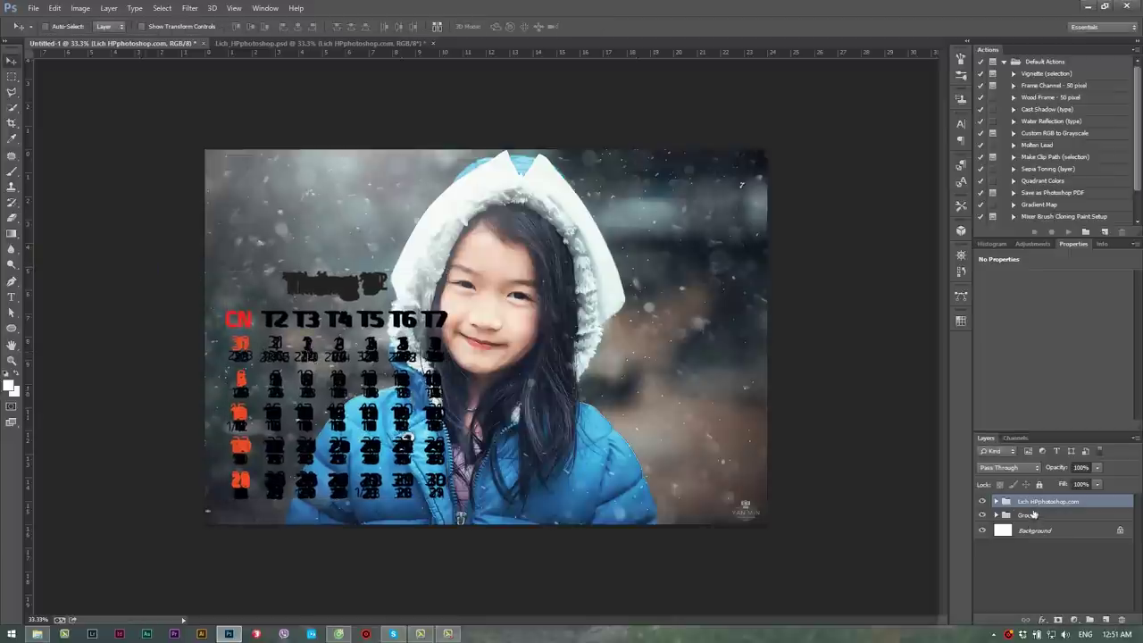
Hide the month 2 layer in the calendar group so only Tháng 1 shows.
left_click(997, 502)
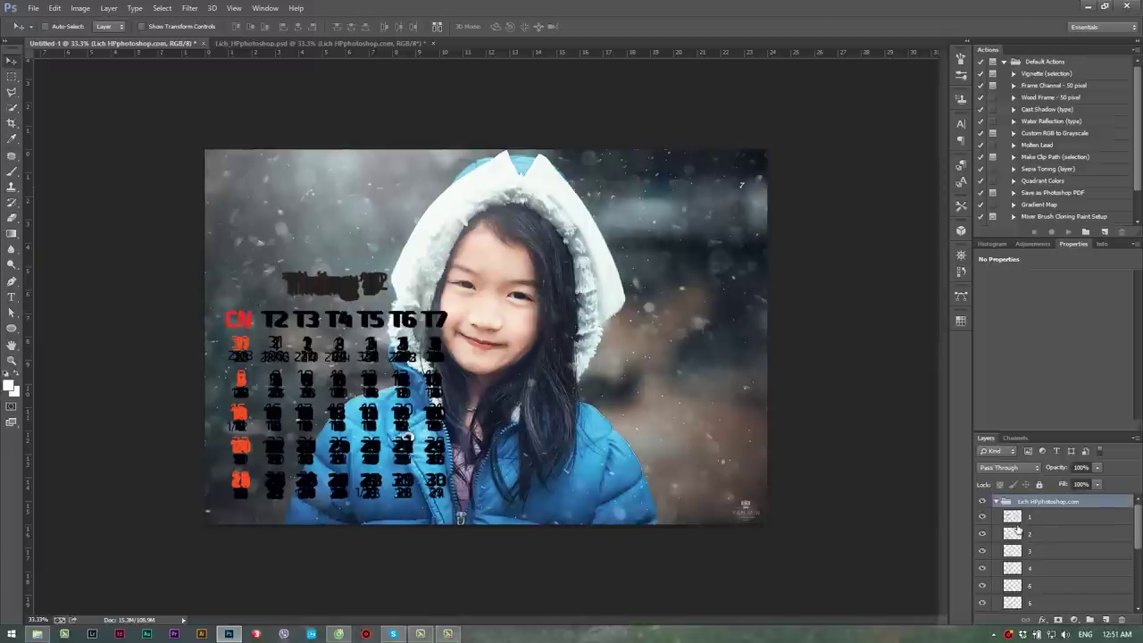
scroll(1039, 546, "down", 2)
scroll(1039, 545, "down", 2)
scroll(1038, 541, "down", 2)
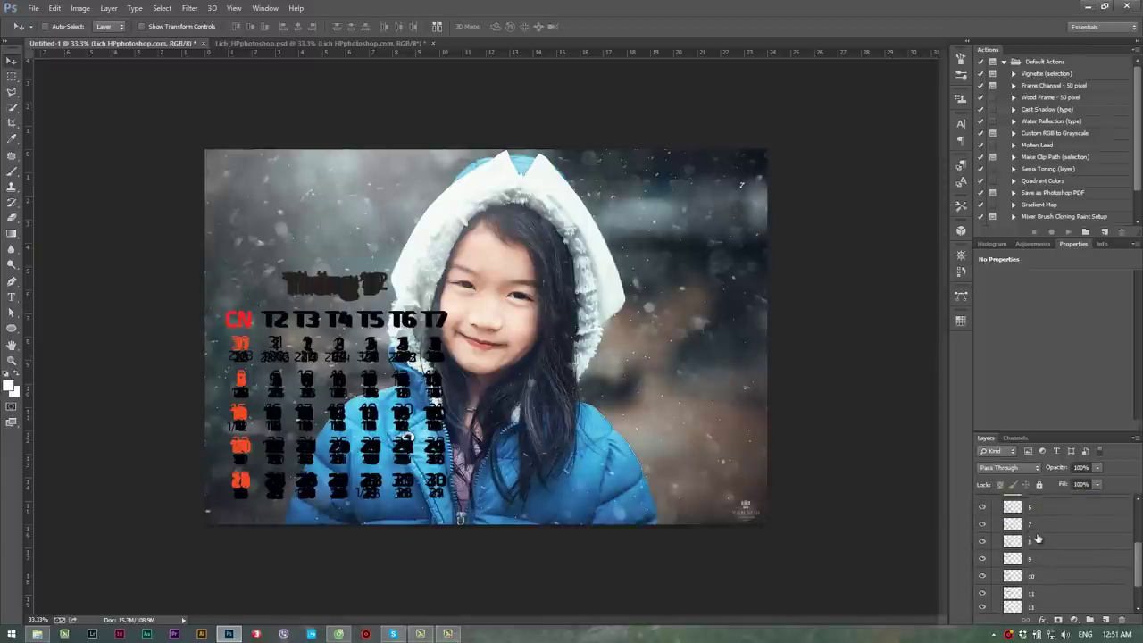
scroll(1038, 540, "down", 2)
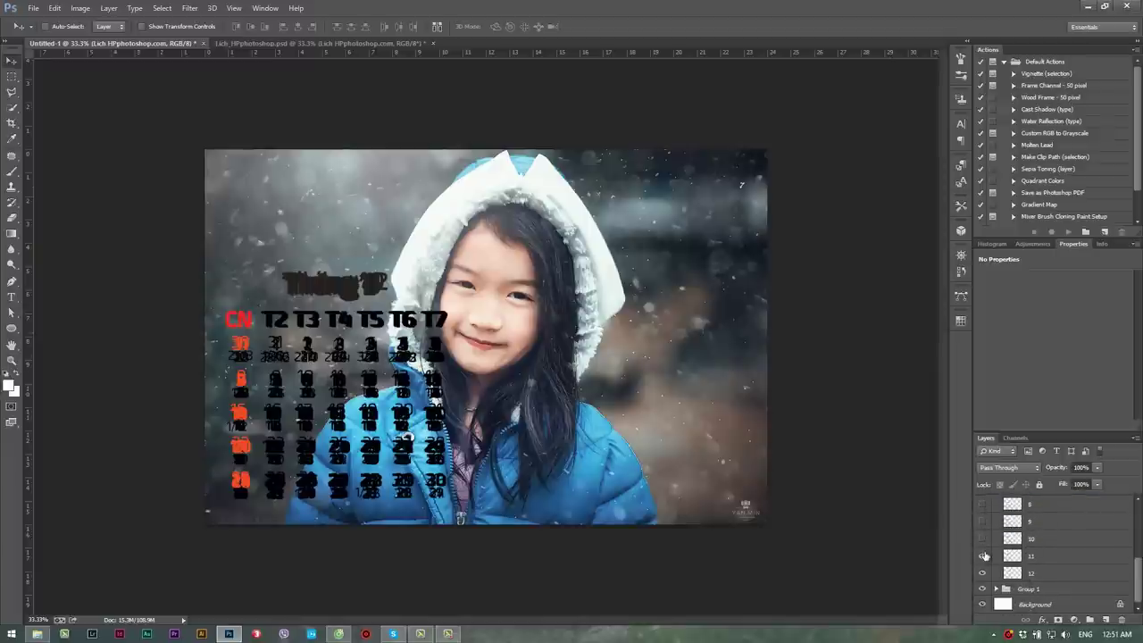
mouse_move(983, 505)
left_mouse_down()
mouse_move(982, 574)
mouse_move(992, 511)
left_mouse_up()
scroll(991, 563, "up", 1)
scroll(1000, 560, "up", 1)
scroll(1001, 560, "up", 1)
scroll(993, 514, "up", 1)
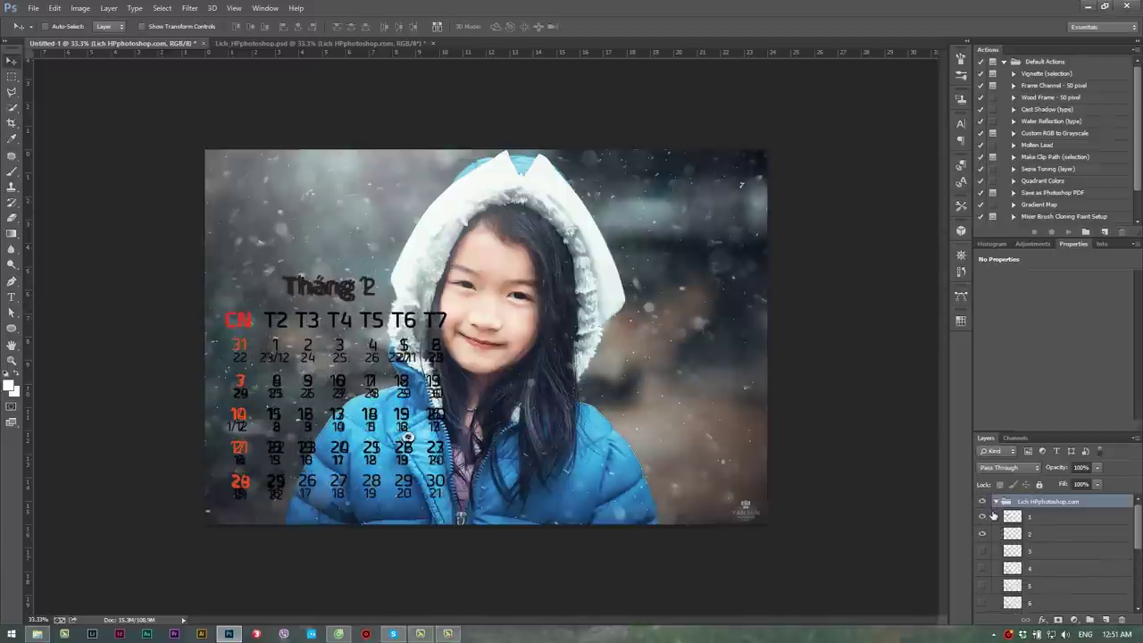
left_click(983, 534)
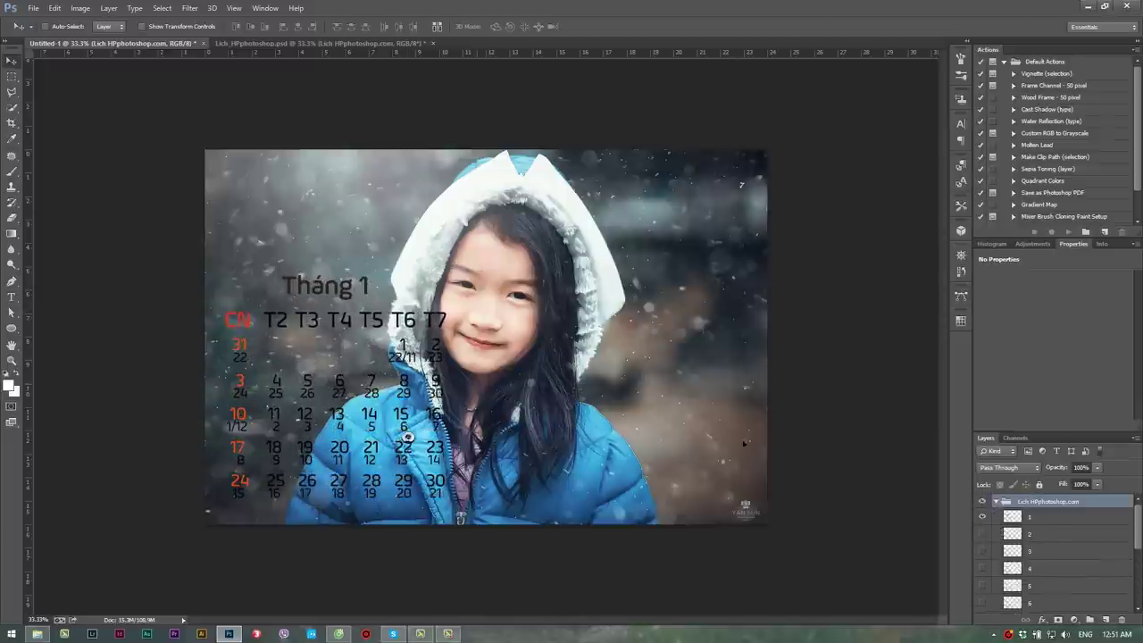
left_click(996, 501)
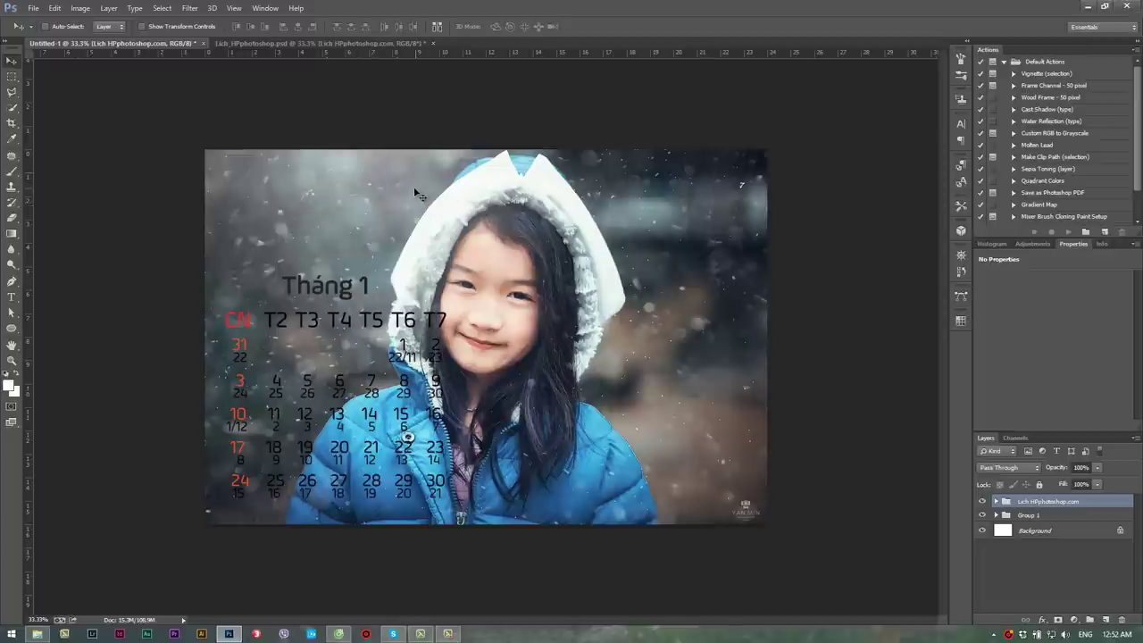
Try moving the Tháng 1 calendar up and back down, then toggle the rulers off and on.
mouse_move(357, 293)
left_mouse_down()
mouse_move(374, 187)
mouse_move(359, 204)
left_mouse_up()
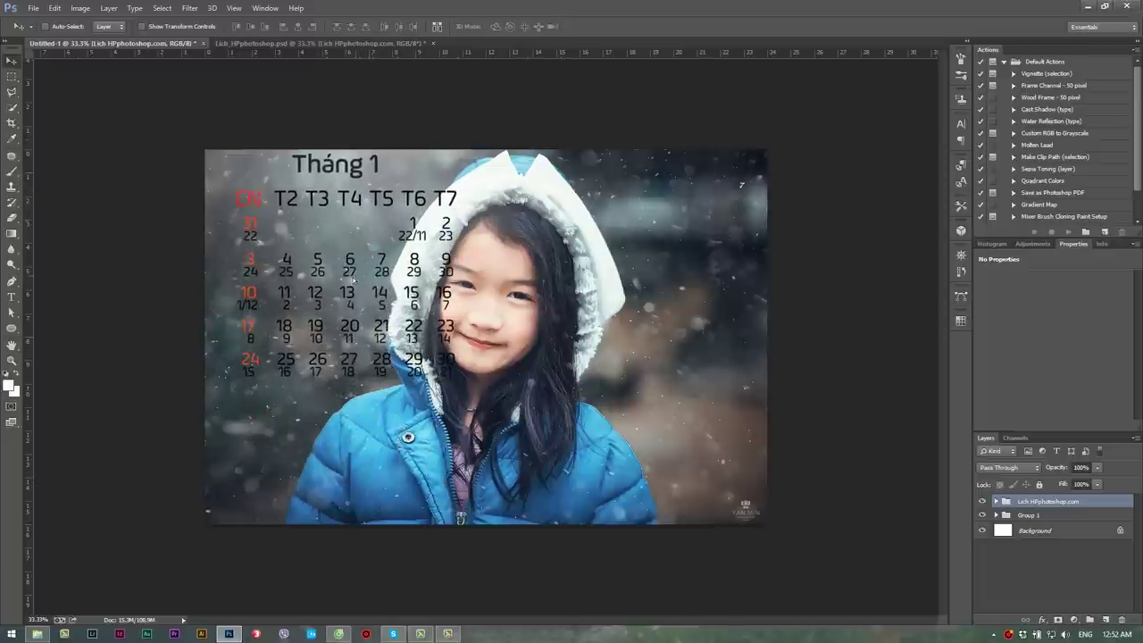
left_click_drag(338, 282, 333, 287)
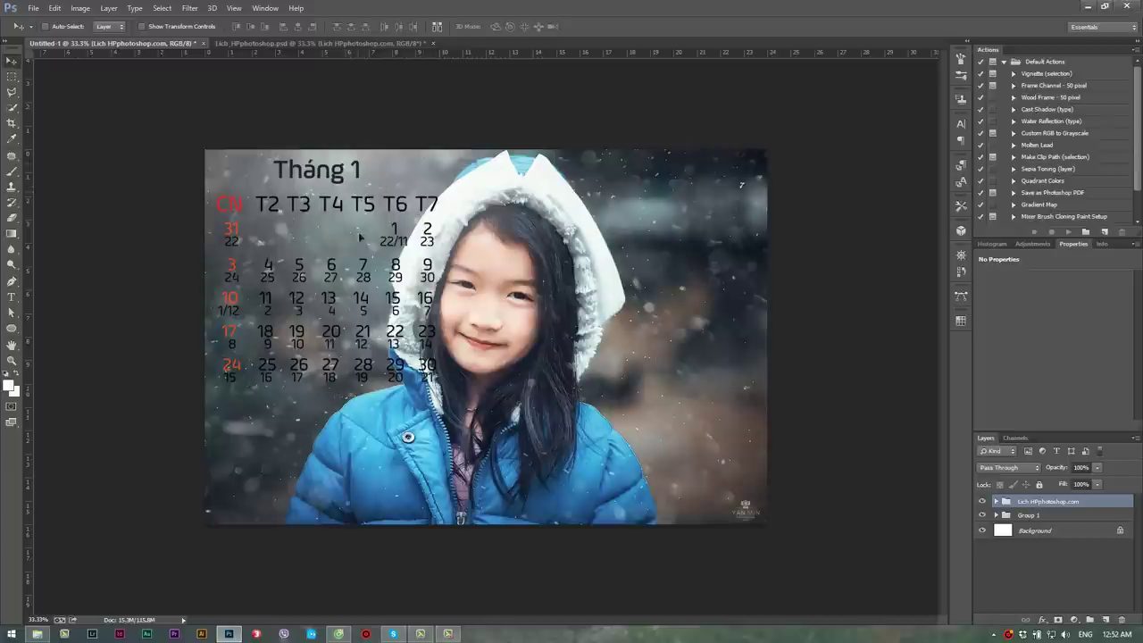
left_click_drag(358, 210, 364, 322)
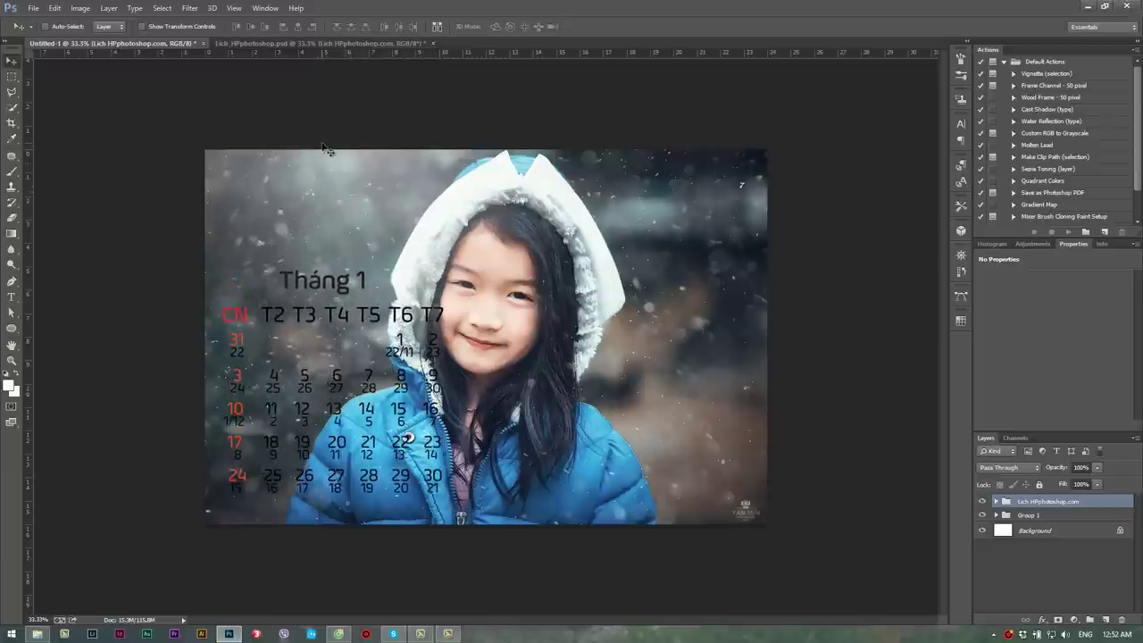
left_click_drag(537, 53, 541, 51)
key("ctrl+r")
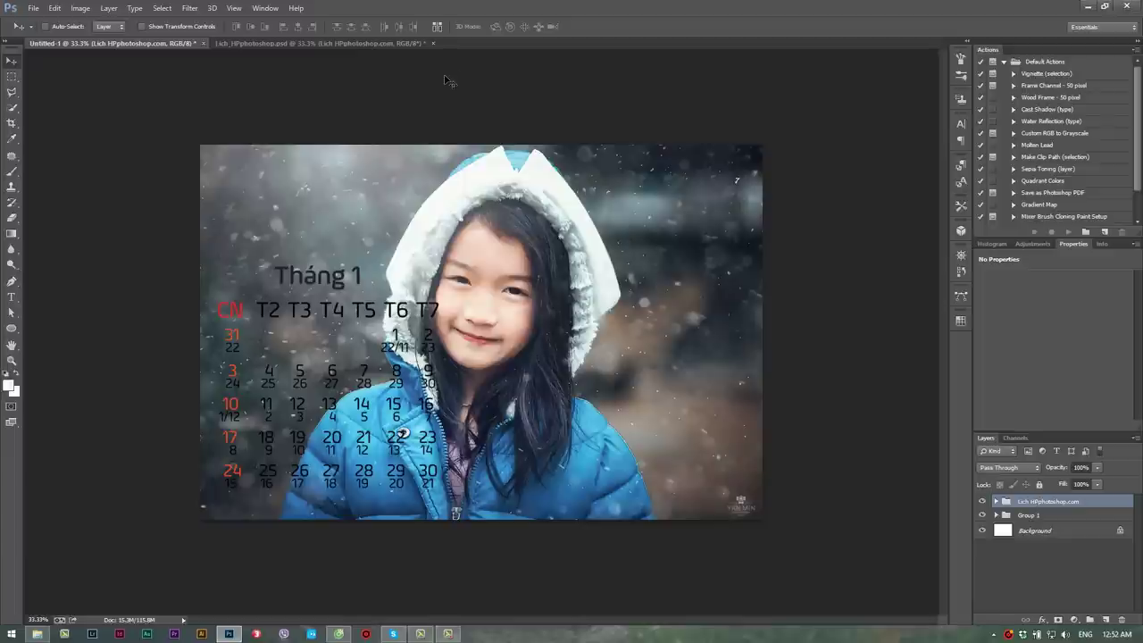
key("ctrl+r")
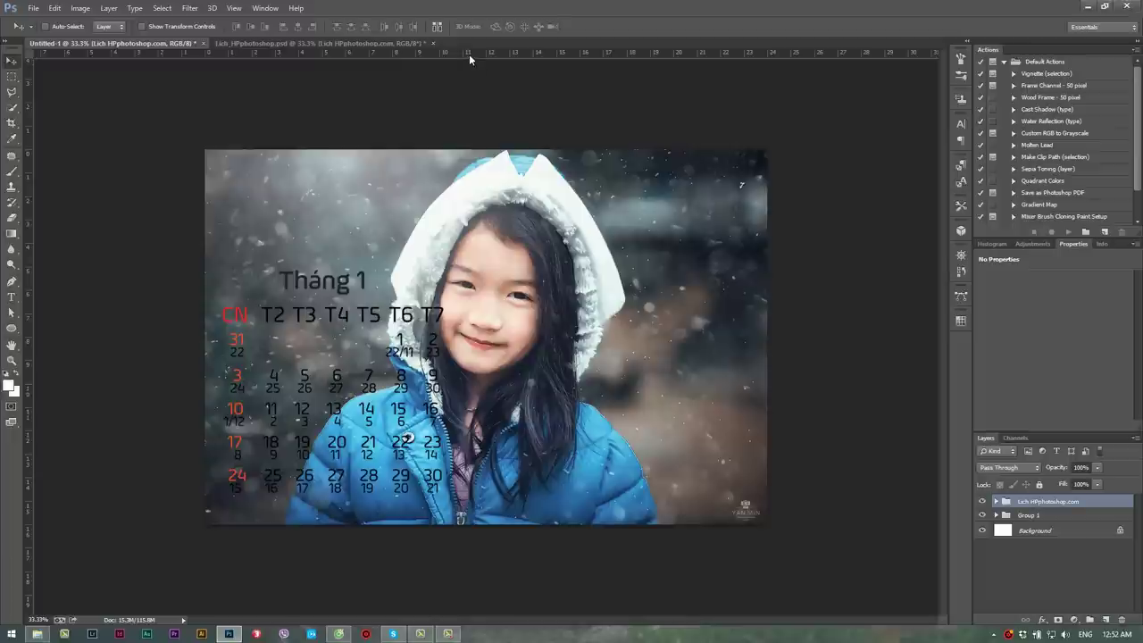
Place a horizontal guide across the photo at about Y 1.52 cm from the top.
left_click_drag(469, 53, 469, 185)
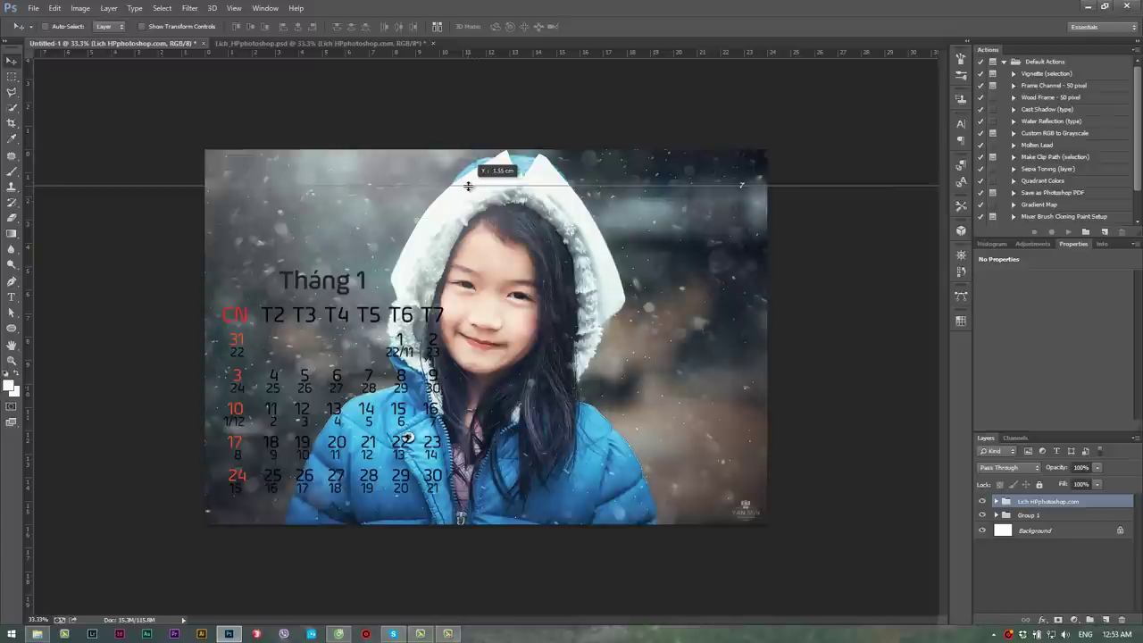
mouse_move(468, 186)
left_mouse_down()
mouse_move(469, 162)
mouse_move(469, 190)
left_mouse_up()
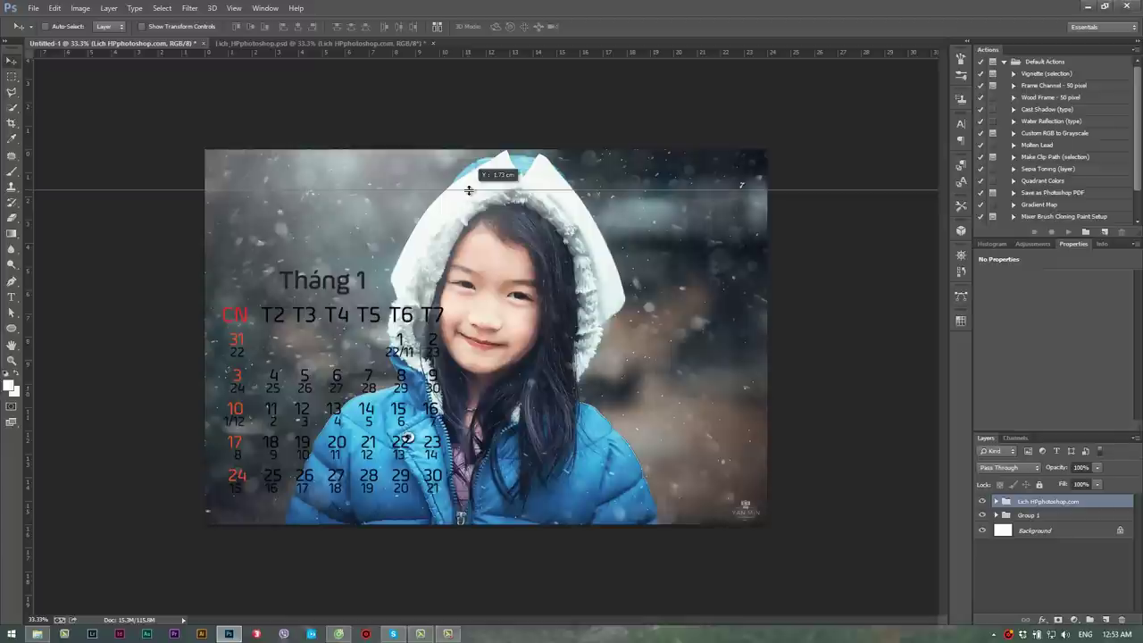
mouse_move(469, 190)
left_mouse_down()
mouse_move(458, 199)
mouse_move(456, 186)
left_mouse_up()
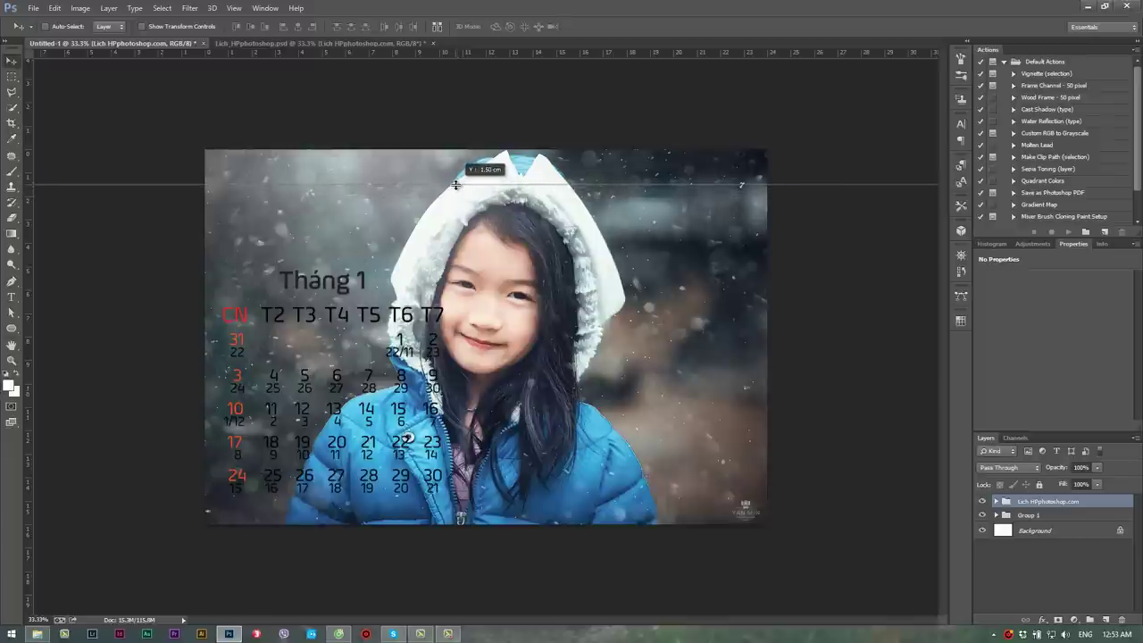
left_click_drag(456, 185, 421, 185)
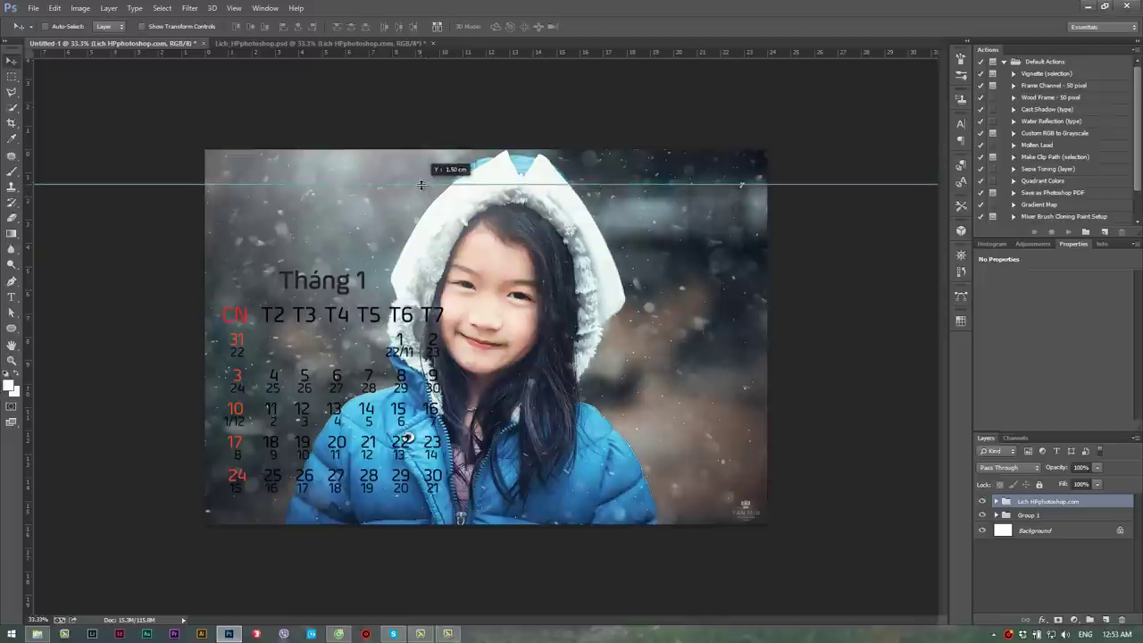
left_click_drag(421, 185, 423, 186)
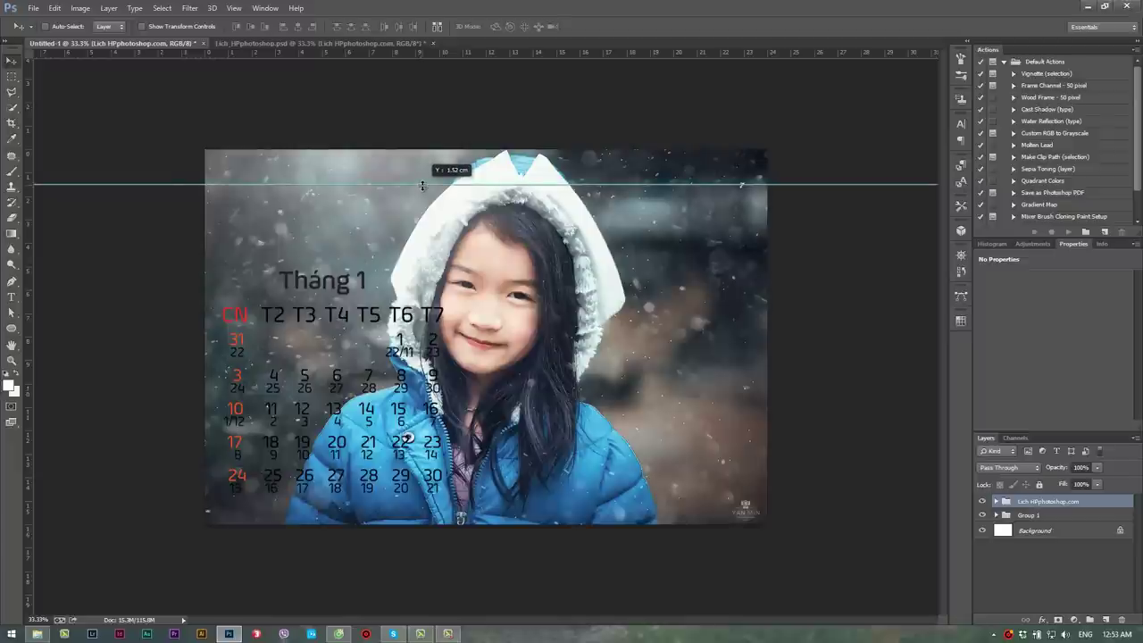
left_click_drag(421, 186, 420, 186)
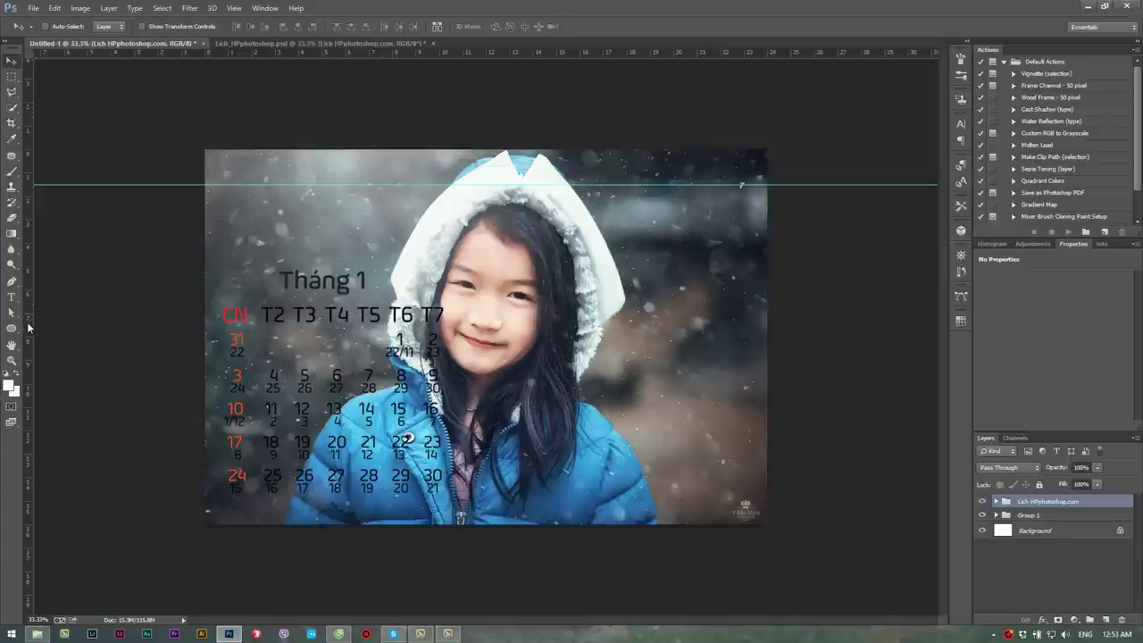
Add vertical margin guides, the right one at 24 cm, and shift the Tháng 1 calendar left.
left_click_drag(27, 328, 229, 314)
left_click_drag(229, 315, 18, 313)
left_click_drag(299, 321, 415, 312)
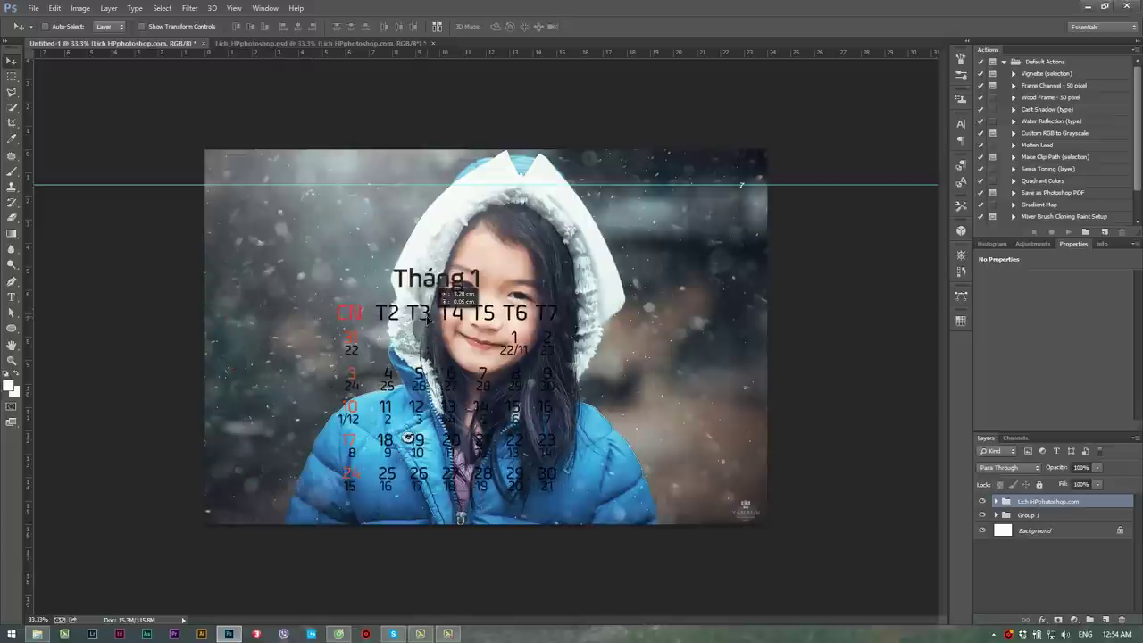
mouse_move(34, 306)
left_mouse_down()
mouse_move(235, 289)
mouse_move(218, 288)
left_mouse_up()
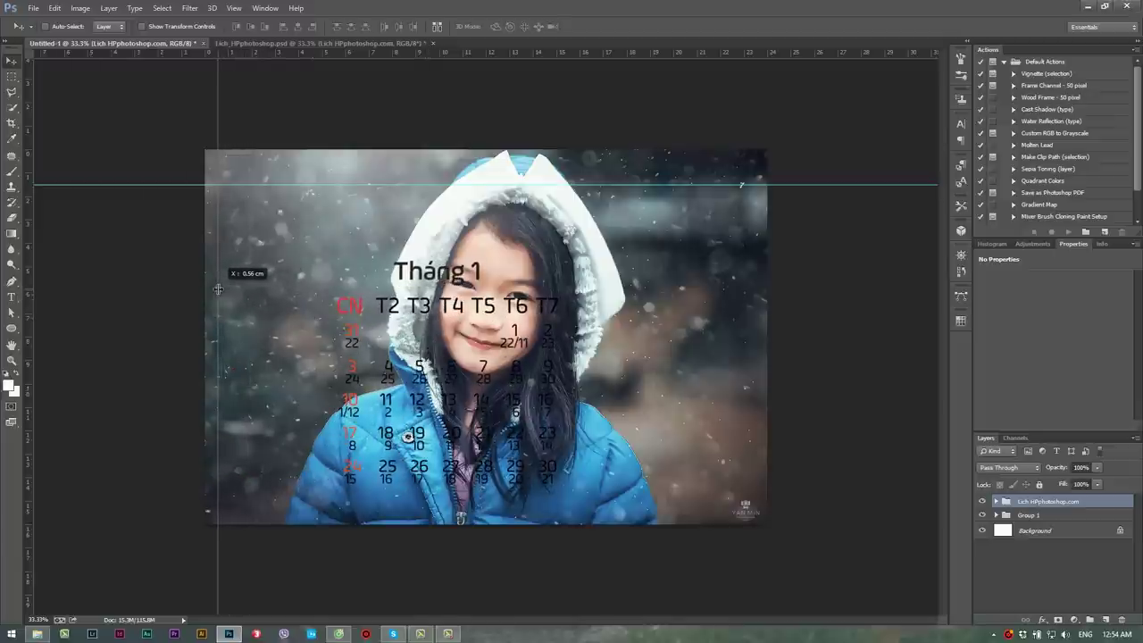
mouse_move(462, 47)
left_mouse_down()
mouse_move(469, 418)
mouse_move(444, 514)
left_mouse_up()
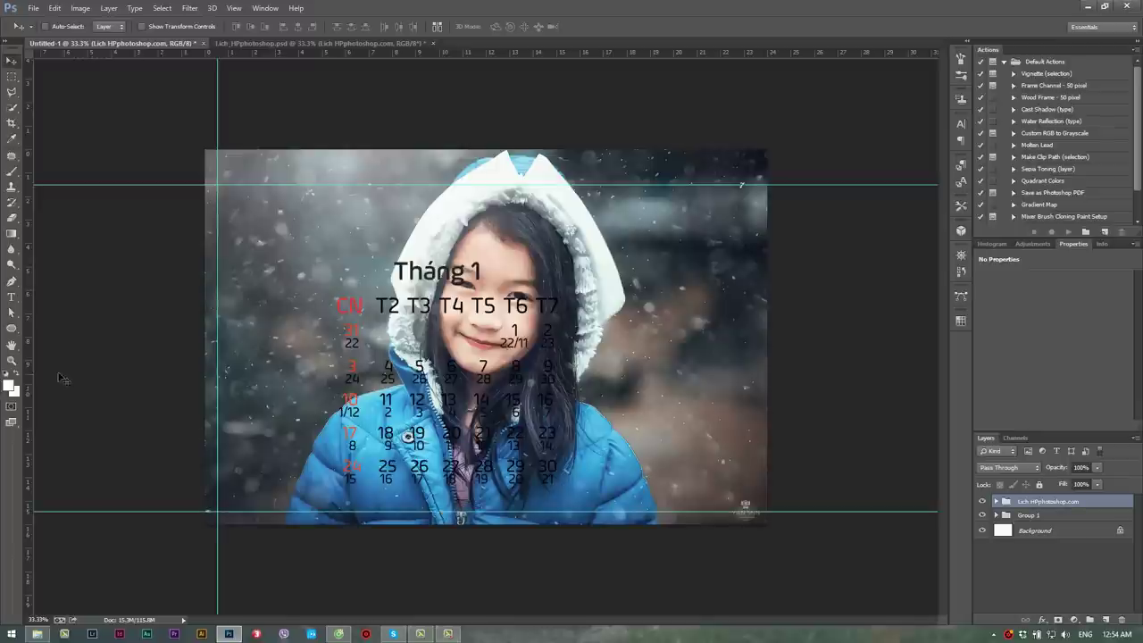
mouse_move(27, 378)
left_mouse_down()
mouse_move(768, 379)
mouse_move(755, 379)
left_mouse_up()
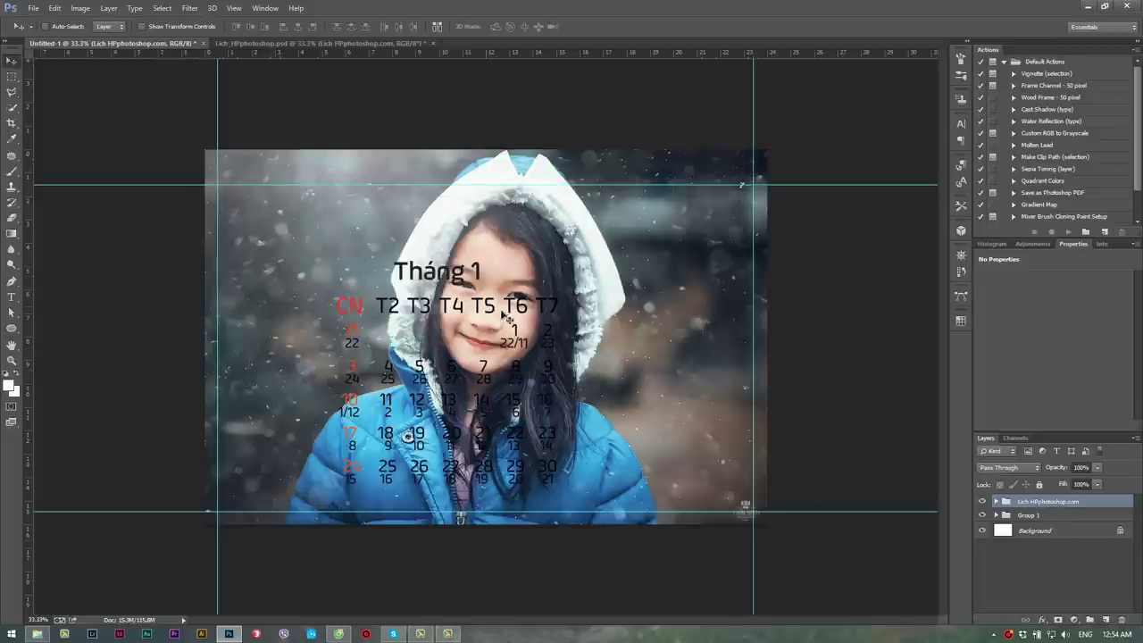
mouse_move(444, 309)
left_mouse_down()
mouse_move(325, 237)
mouse_move(655, 244)
mouse_move(334, 195)
mouse_move(328, 325)
mouse_move(315, 334)
left_mouse_up()
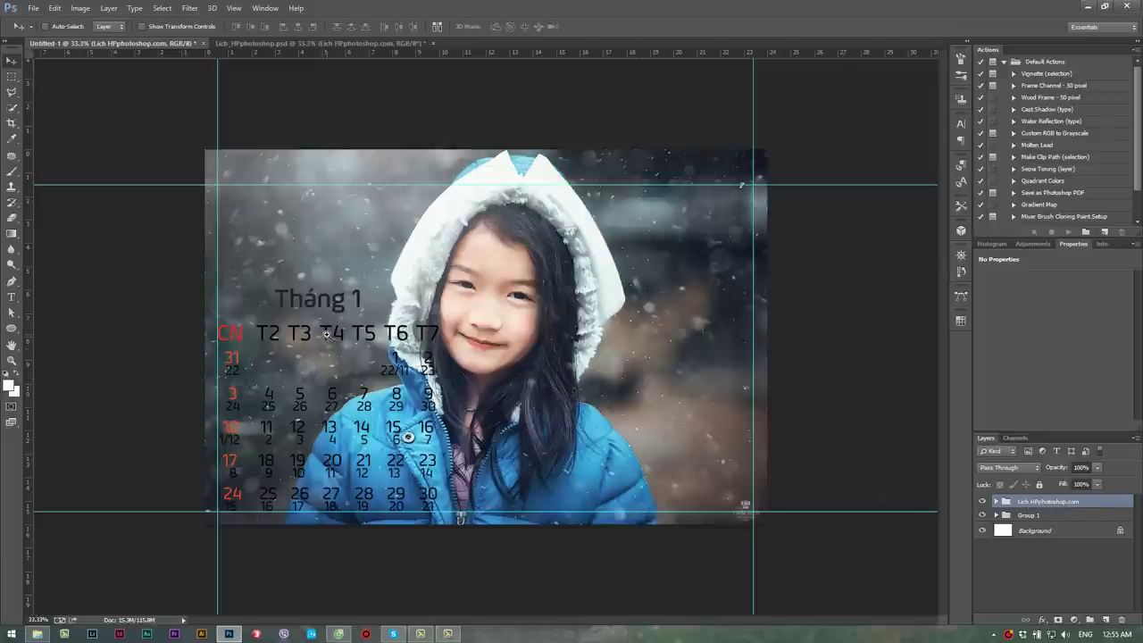
Zoom in slightly, inspect the calendar group's layers, and select the whole Lich HPphotoshop.com group.
key("z")
mouse_move(327, 334)
left_mouse_down()
mouse_move(334, 347)
mouse_move(364, 332)
left_mouse_up()
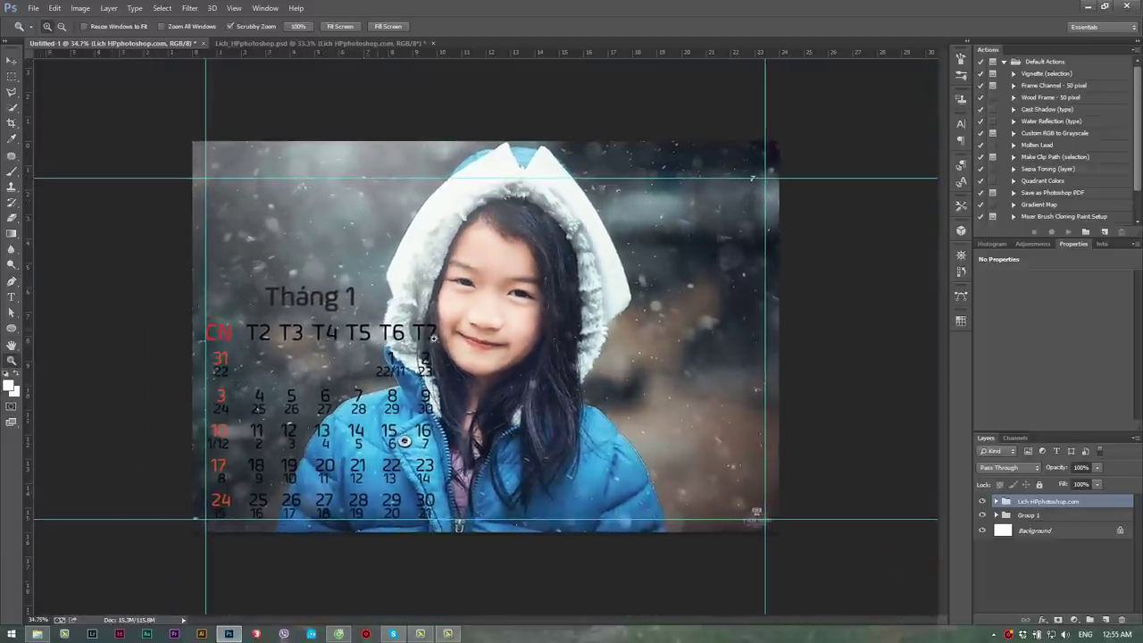
left_click(997, 503)
left_click(1067, 524)
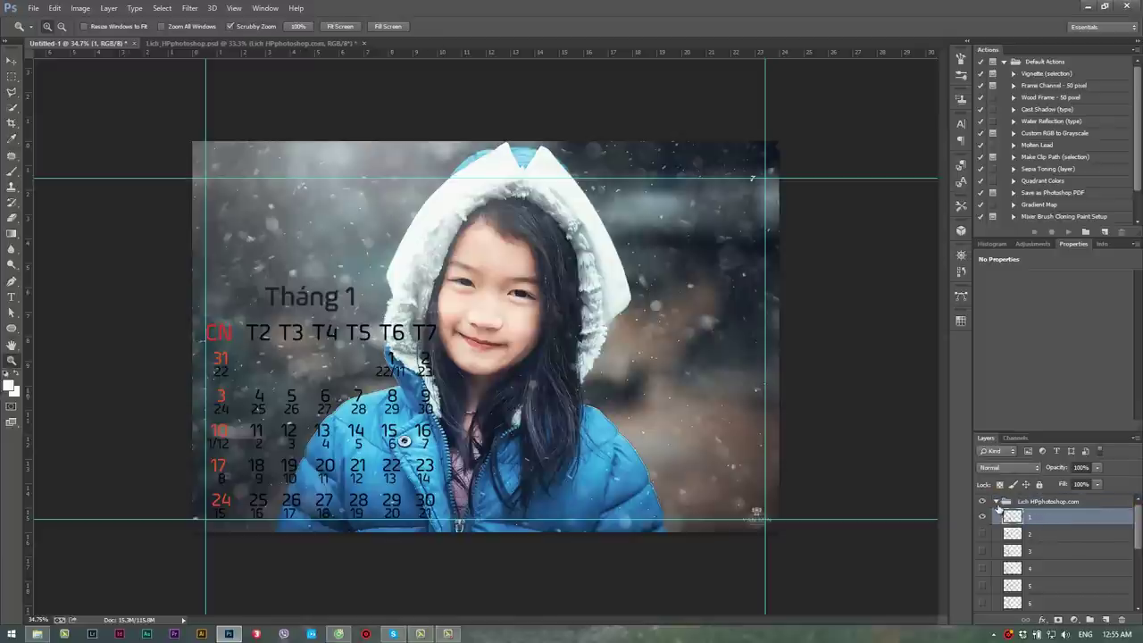
left_click(997, 502)
Open Blending Options for the calendar group from its layer context menu.
right_click(1093, 507)
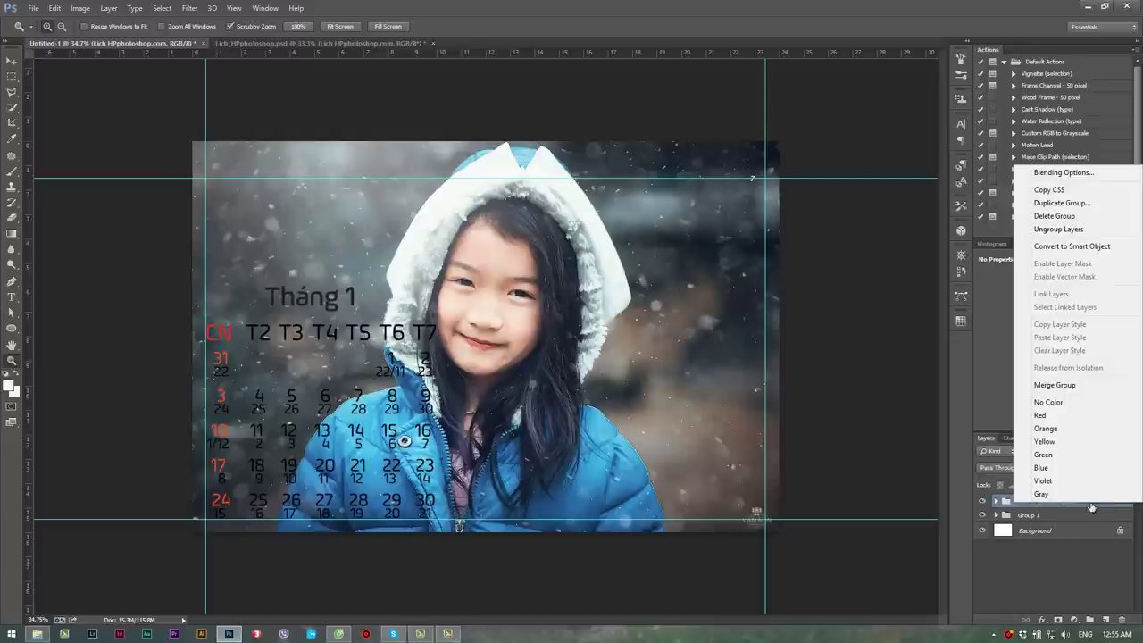
left_click(1088, 507)
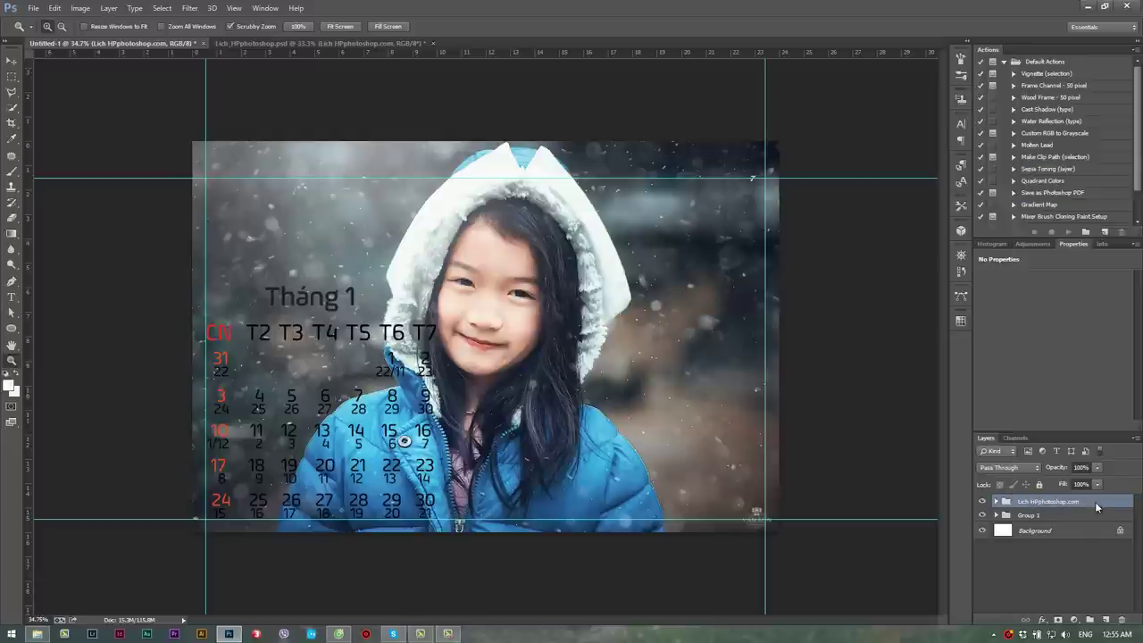
right_click(1096, 506)
left_click(1091, 504)
right_click(1055, 505)
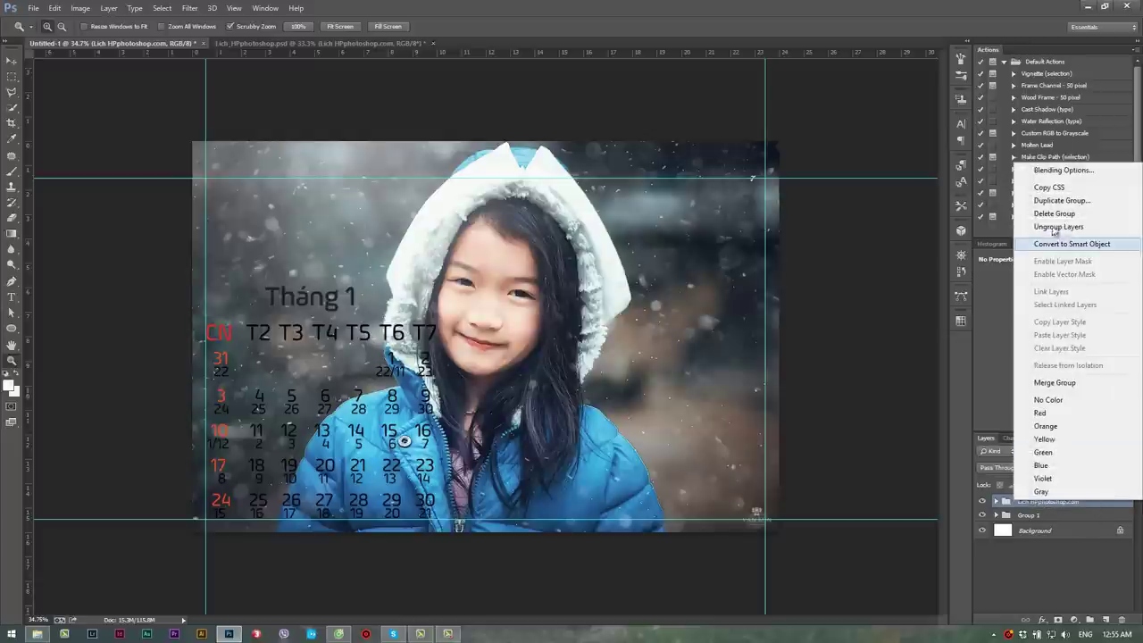
left_click(1080, 172)
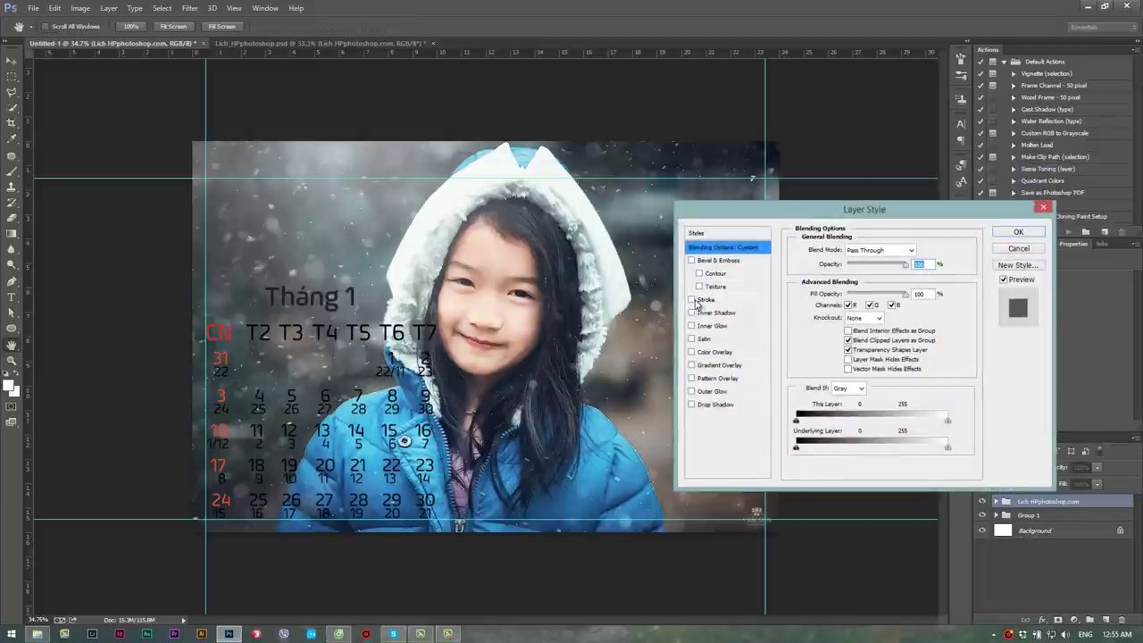
Enable a Stroke effect with colour #ffffff and set its size.
left_click(692, 300)
left_click(718, 305)
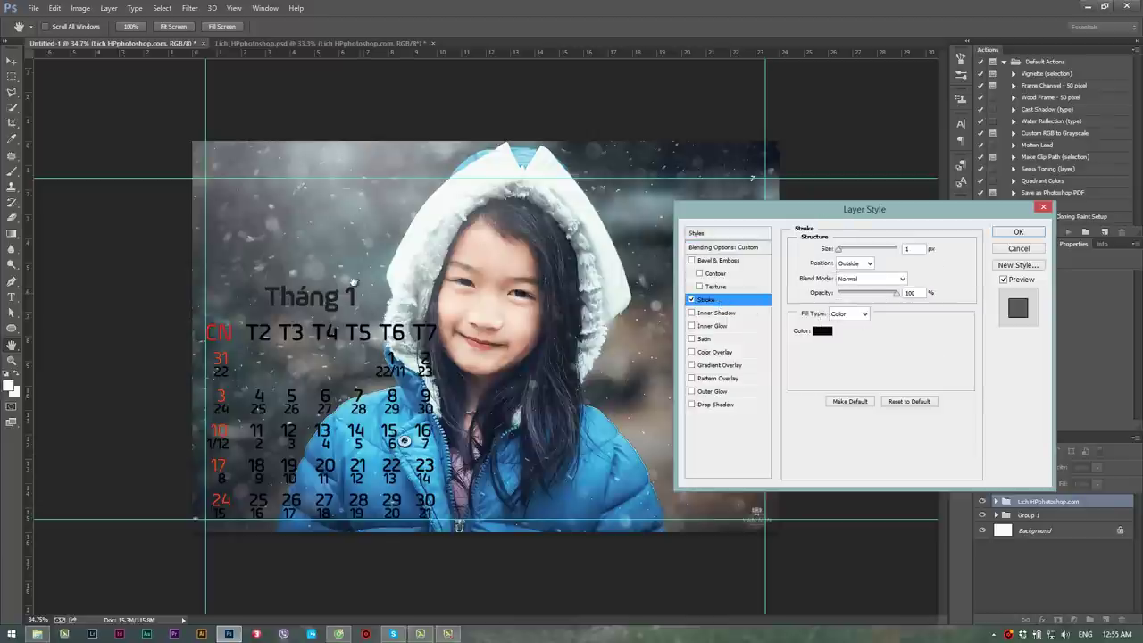
left_click(823, 332)
type("ffffff")
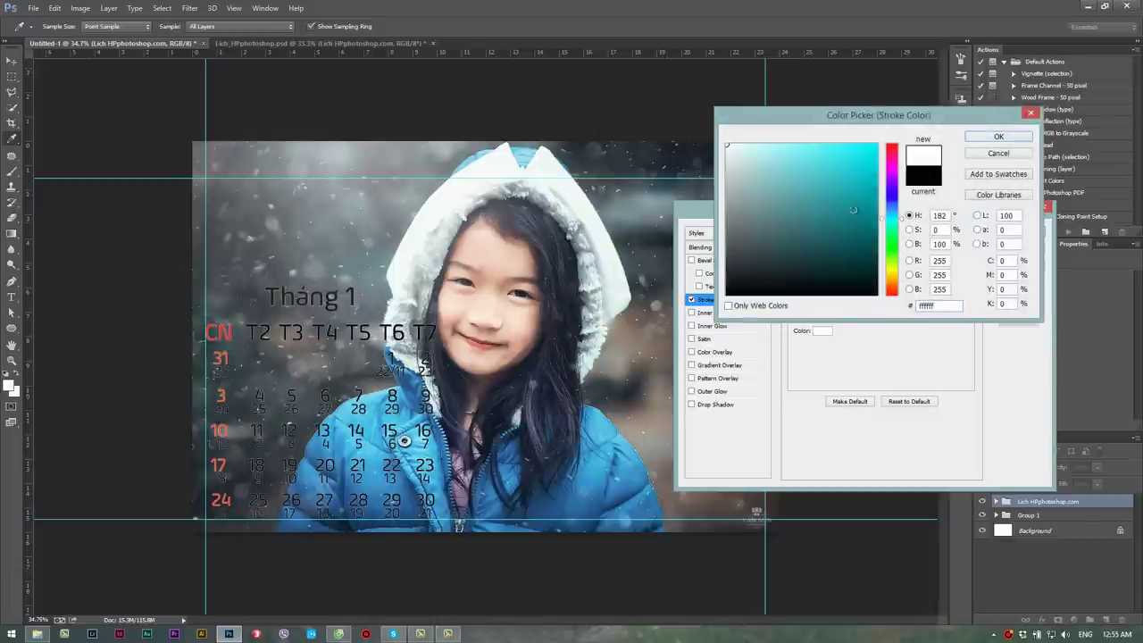
left_click(999, 137)
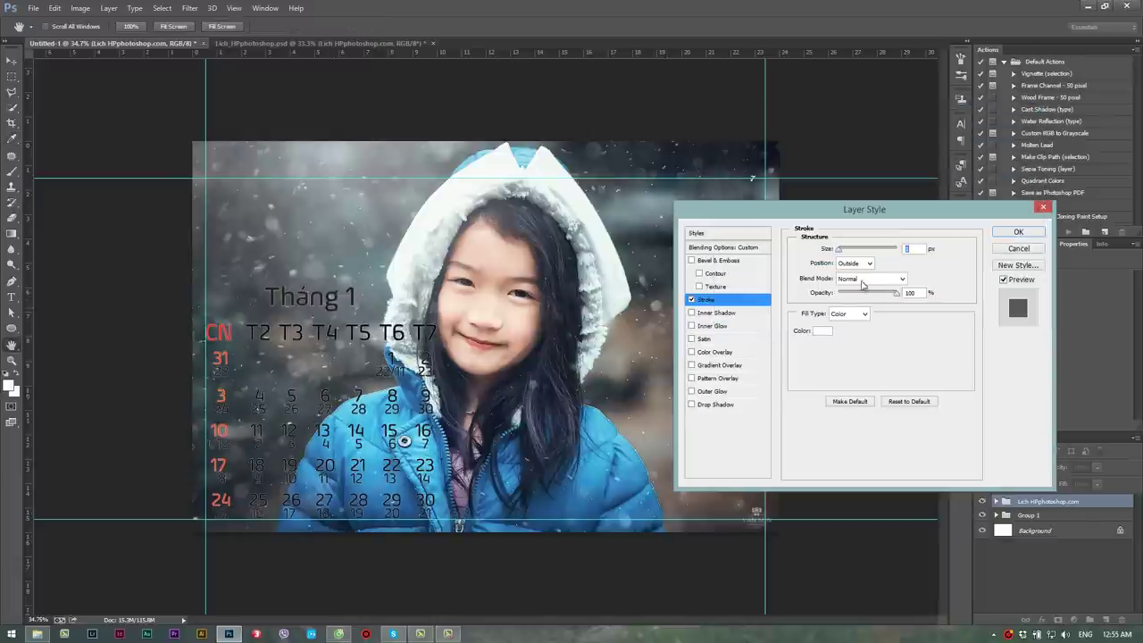
left_click_drag(841, 253, 845, 256)
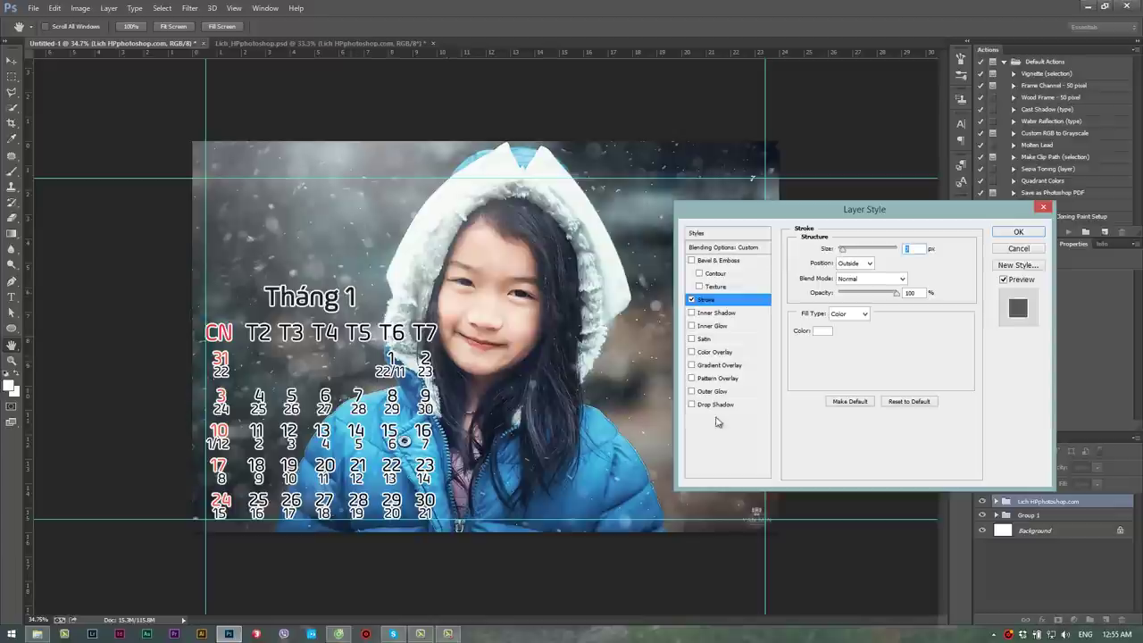
Change the stroke to a near-white sampled from the hood, keep it thin, and apply.
left_click(823, 331)
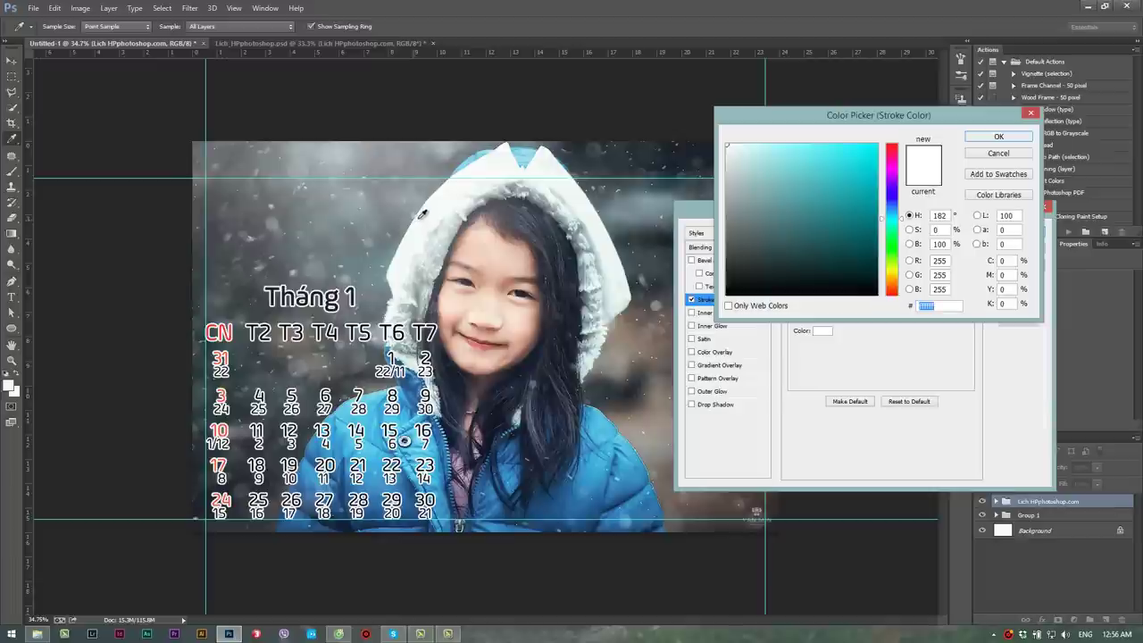
left_click(516, 156)
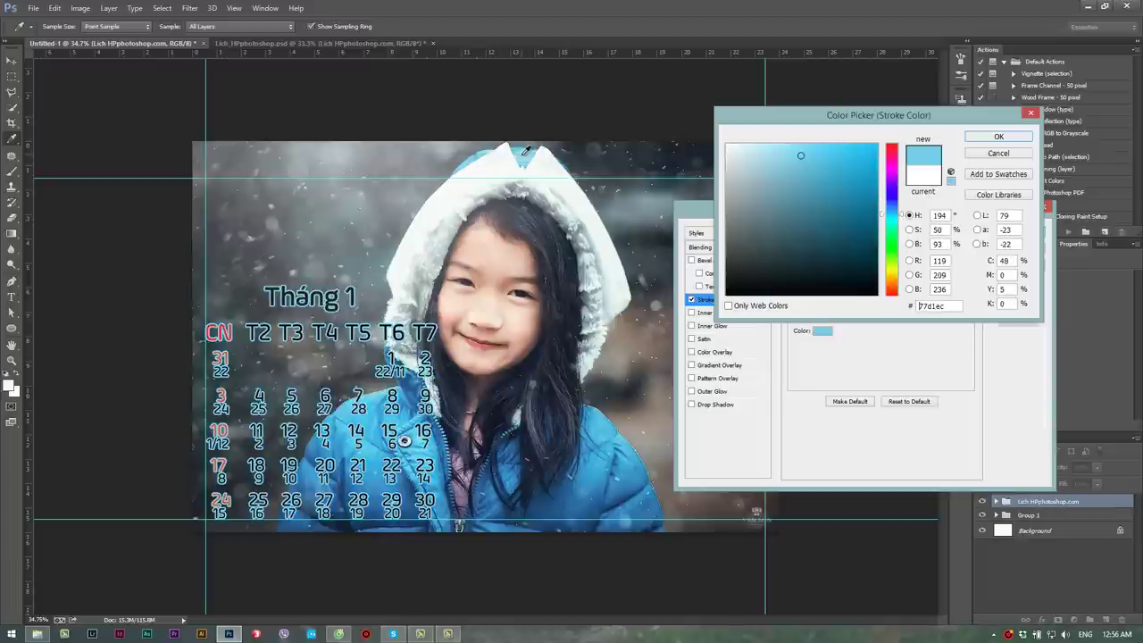
left_click(415, 241)
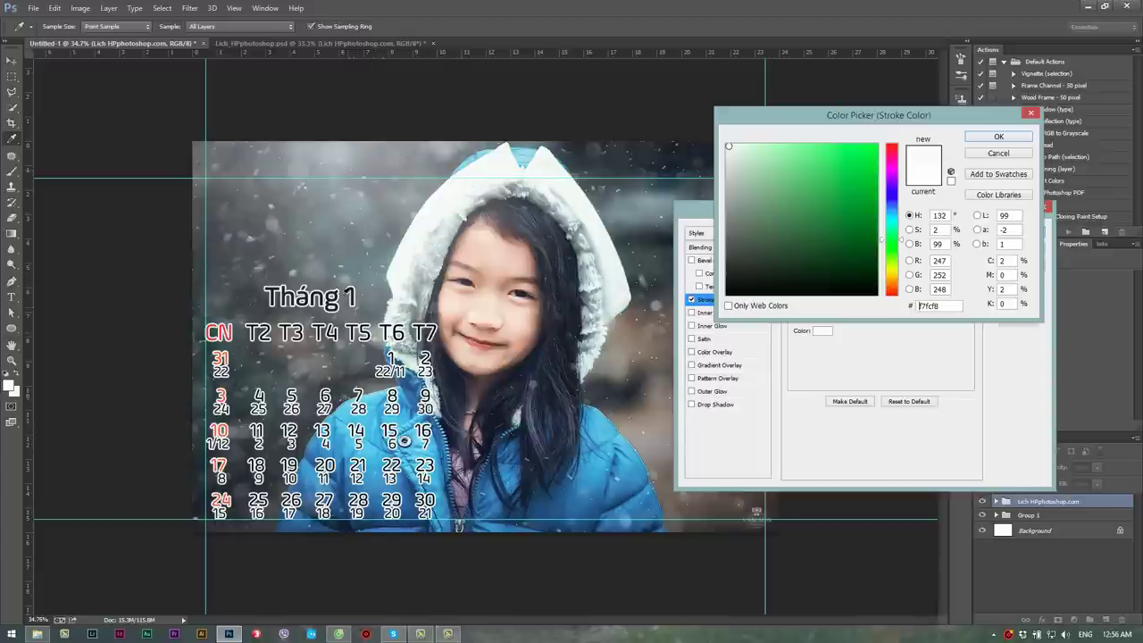
left_click(999, 139)
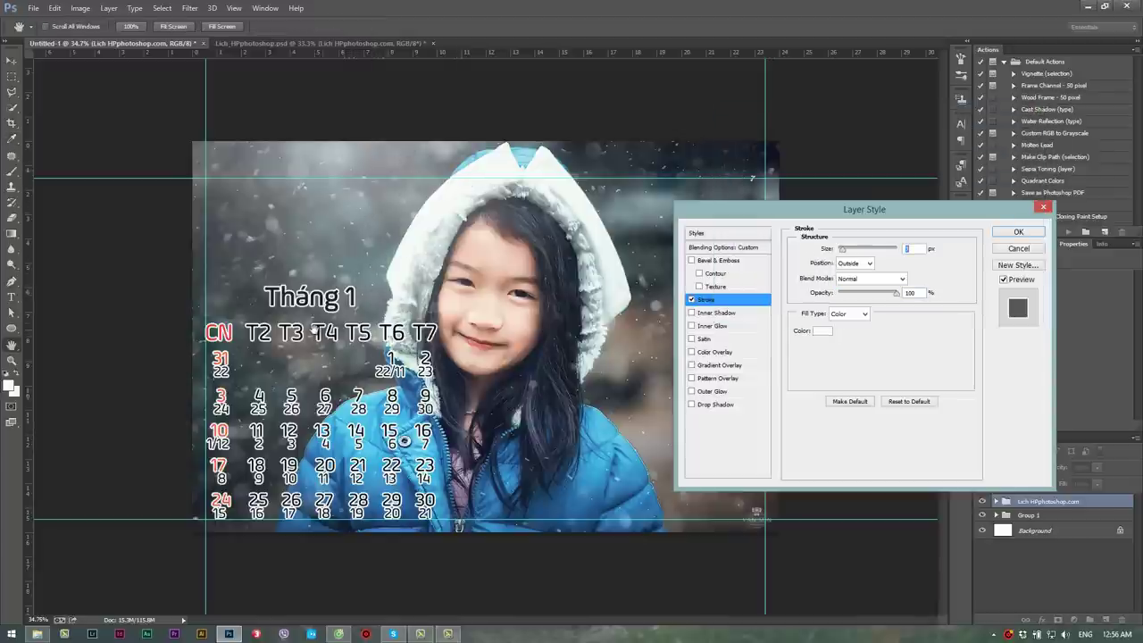
left_click_drag(842, 255, 846, 257)
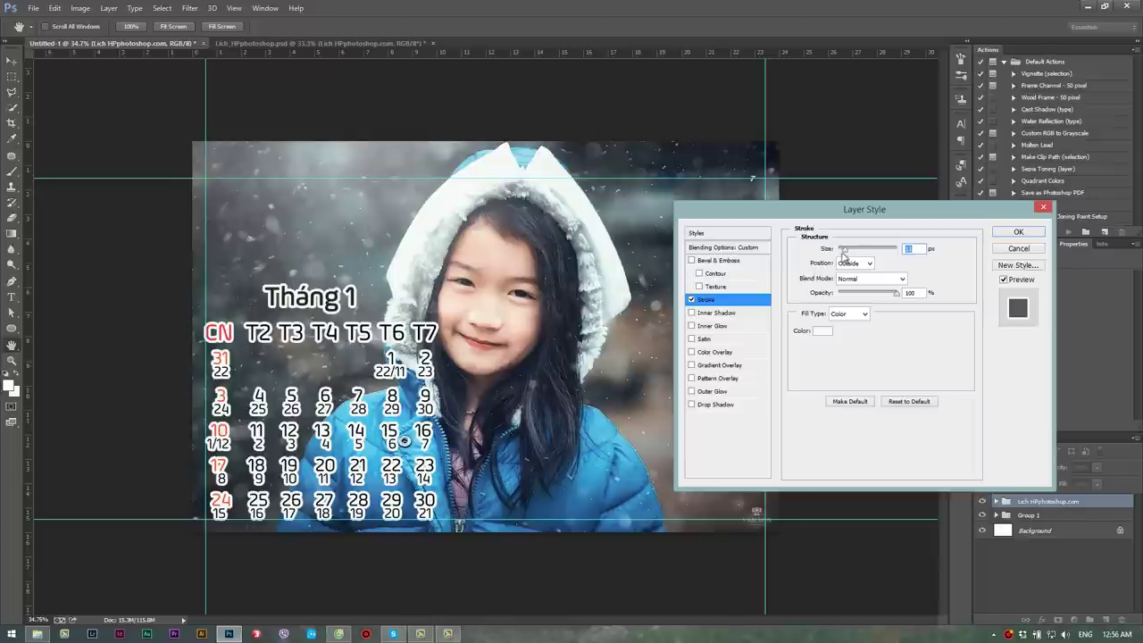
left_click_drag(846, 258, 846, 257)
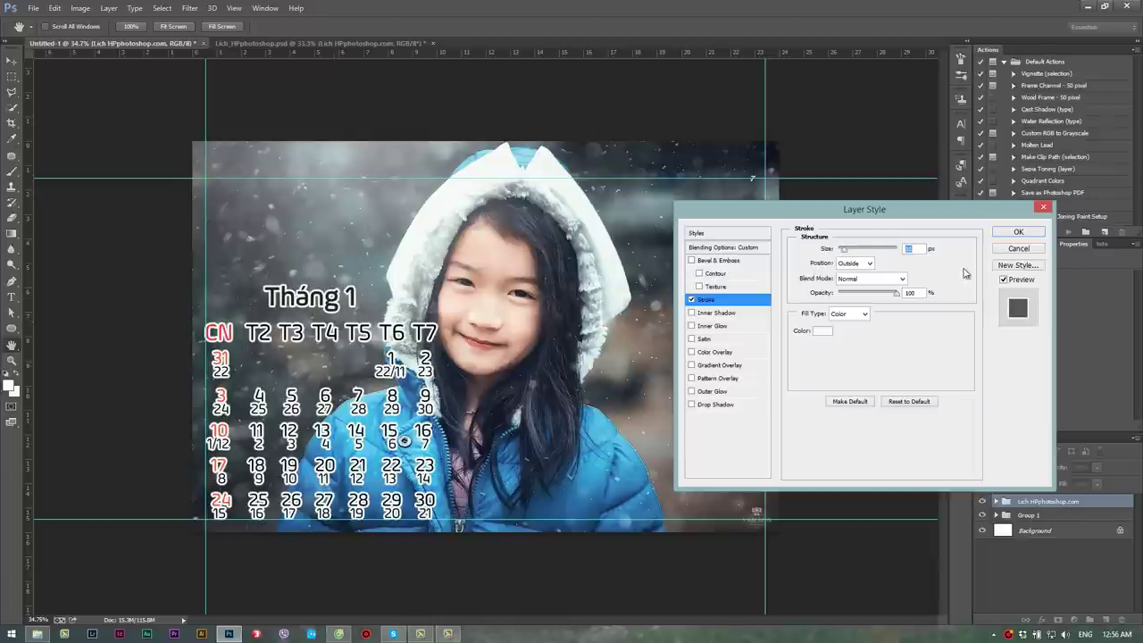
left_click(1018, 231)
key("z")
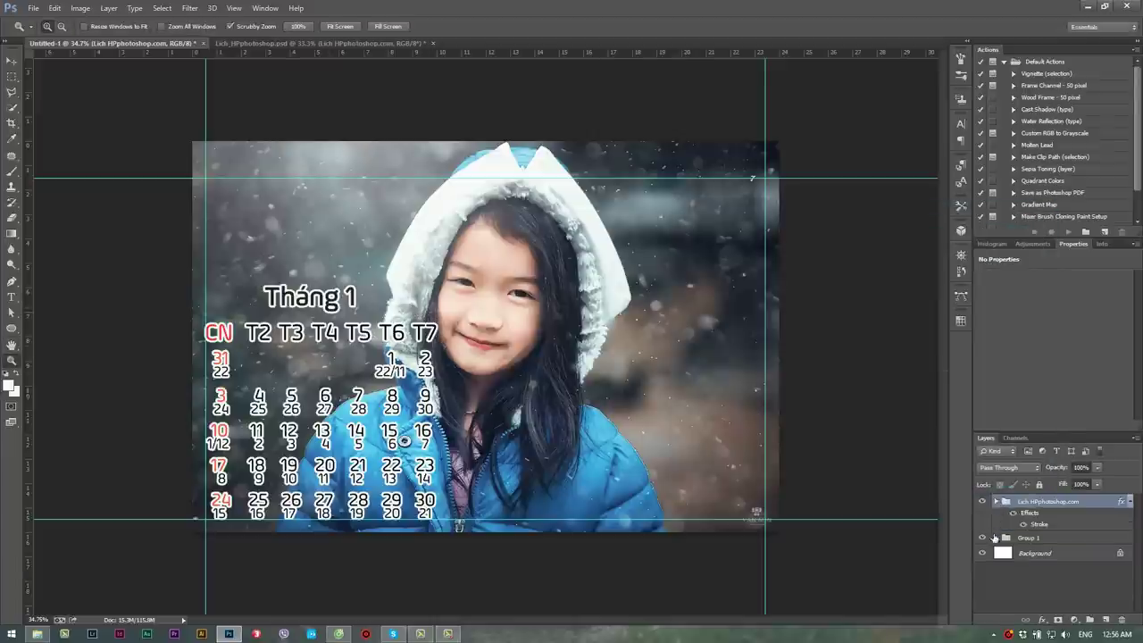
Expand Group 1 to list its photo layers and briefly inspect the calendar group.
left_click(998, 537)
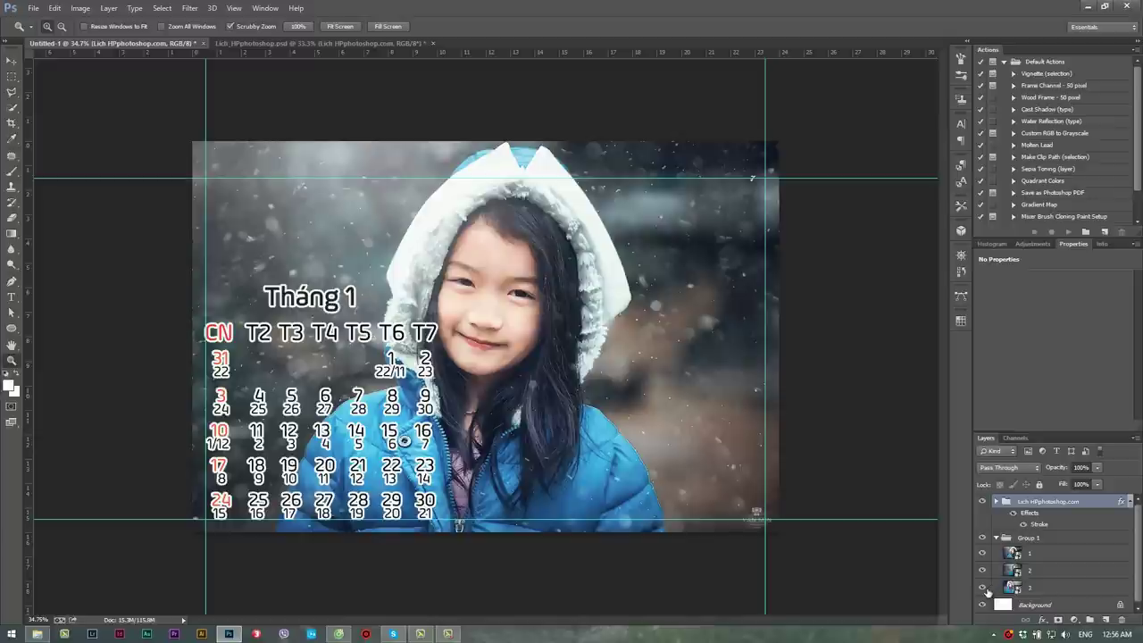
left_click(997, 538)
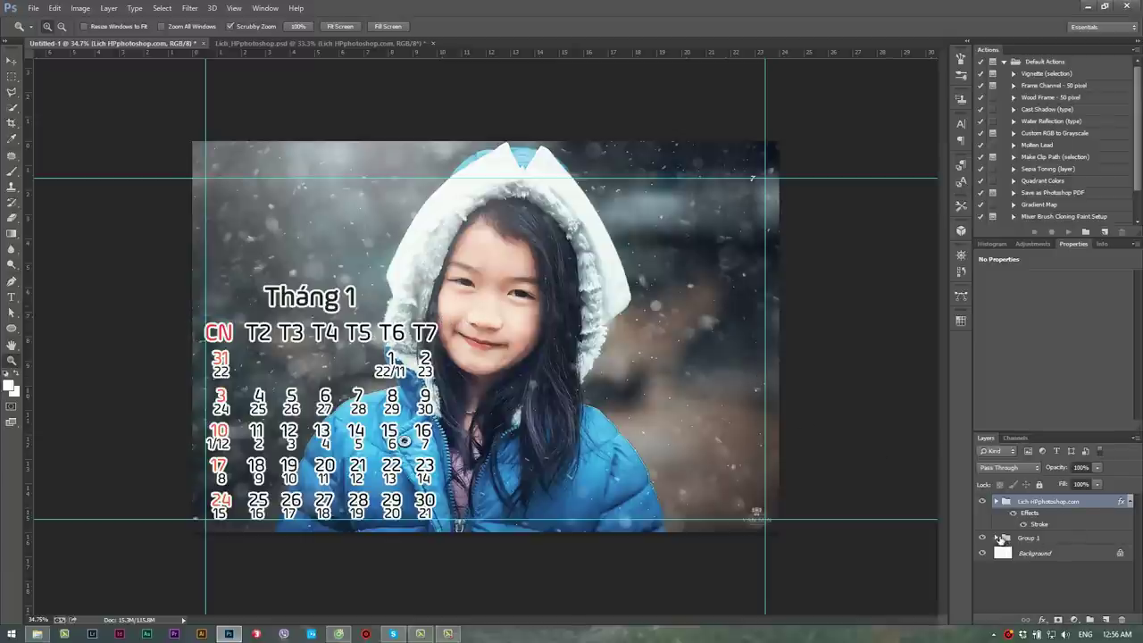
left_click(997, 538)
left_click(997, 503)
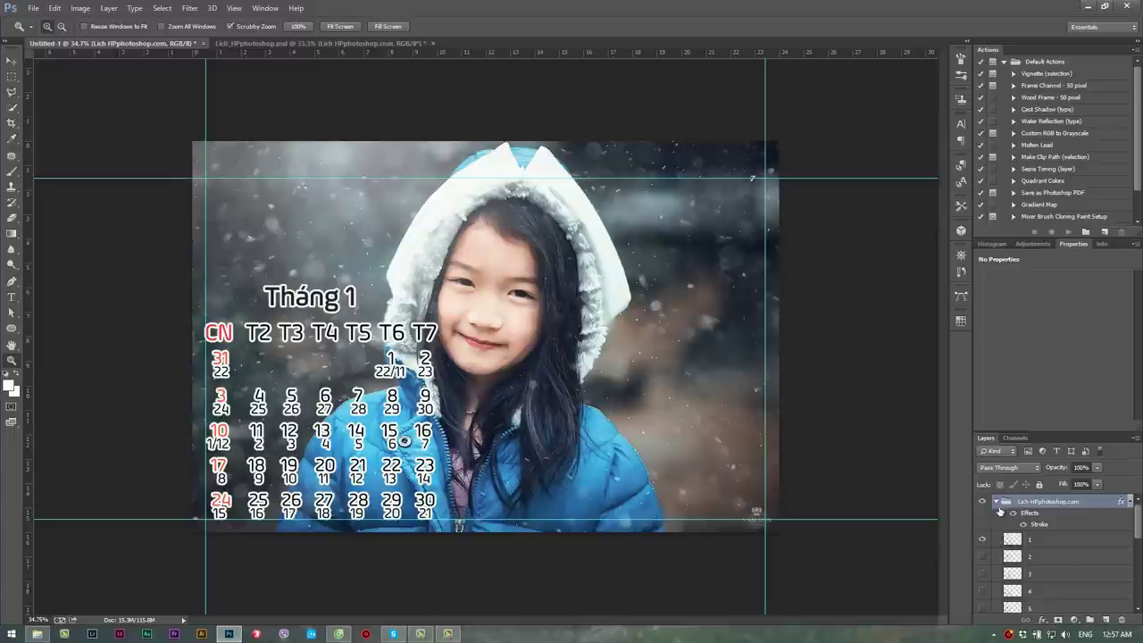
left_click(997, 502)
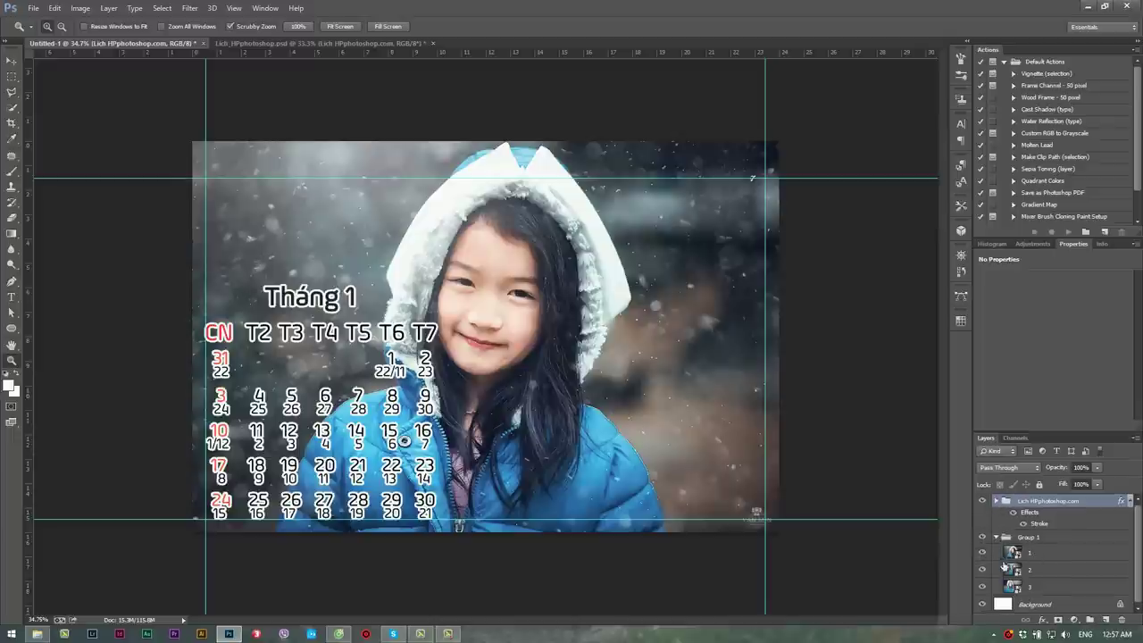
Toggle photo layers 1–3 visibility to compare them, then select photo layer 1.
left_click_drag(982, 553, 984, 587)
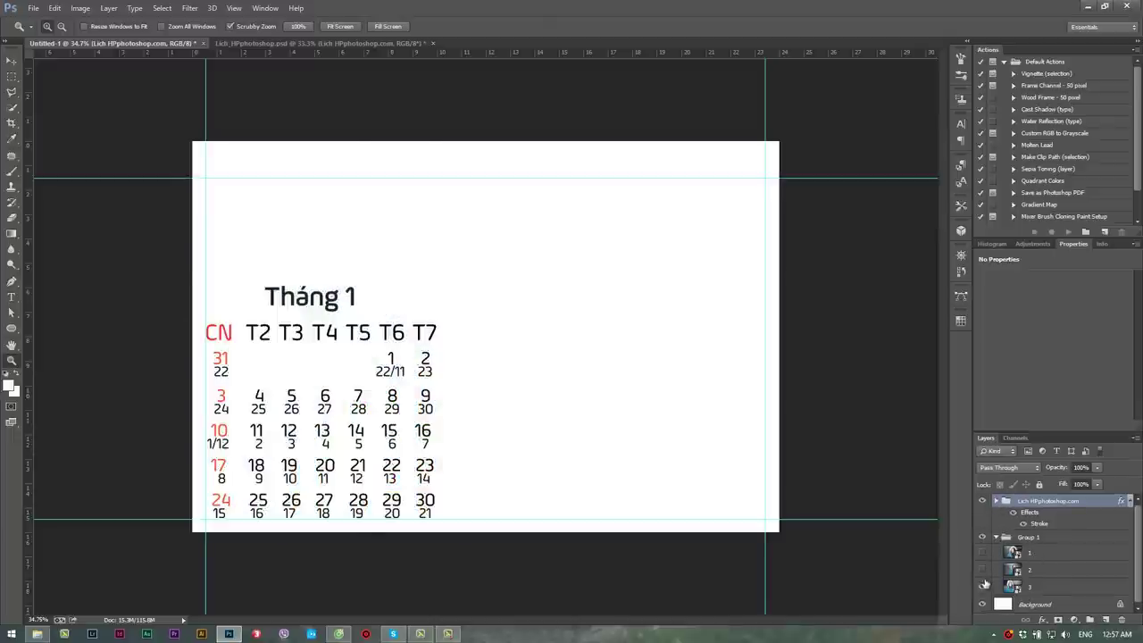
left_click(984, 587)
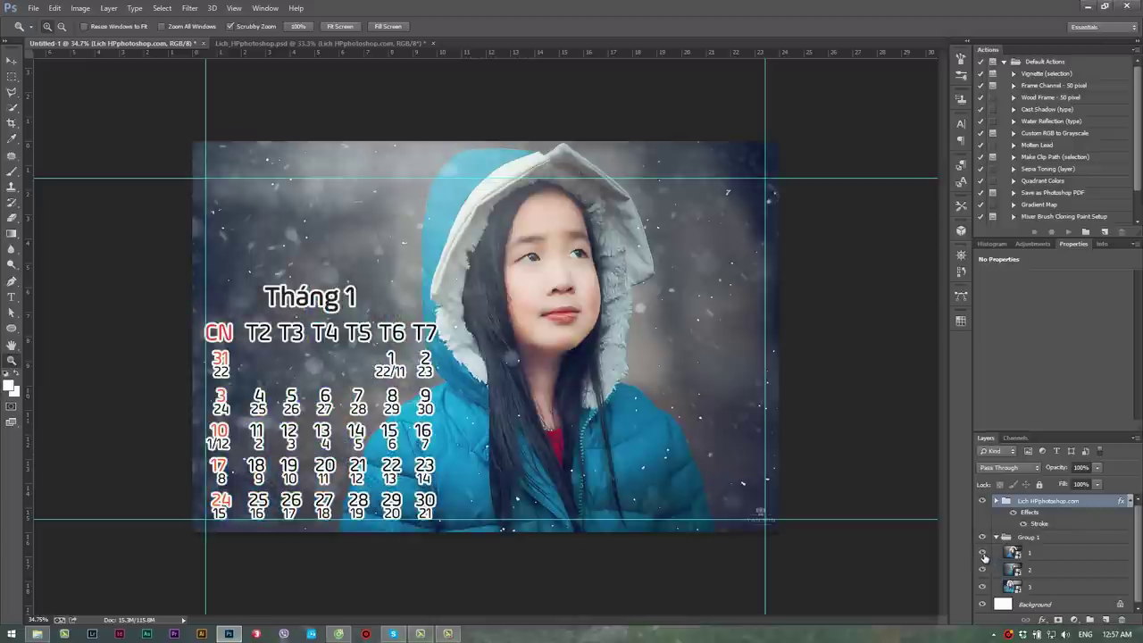
left_click(982, 569)
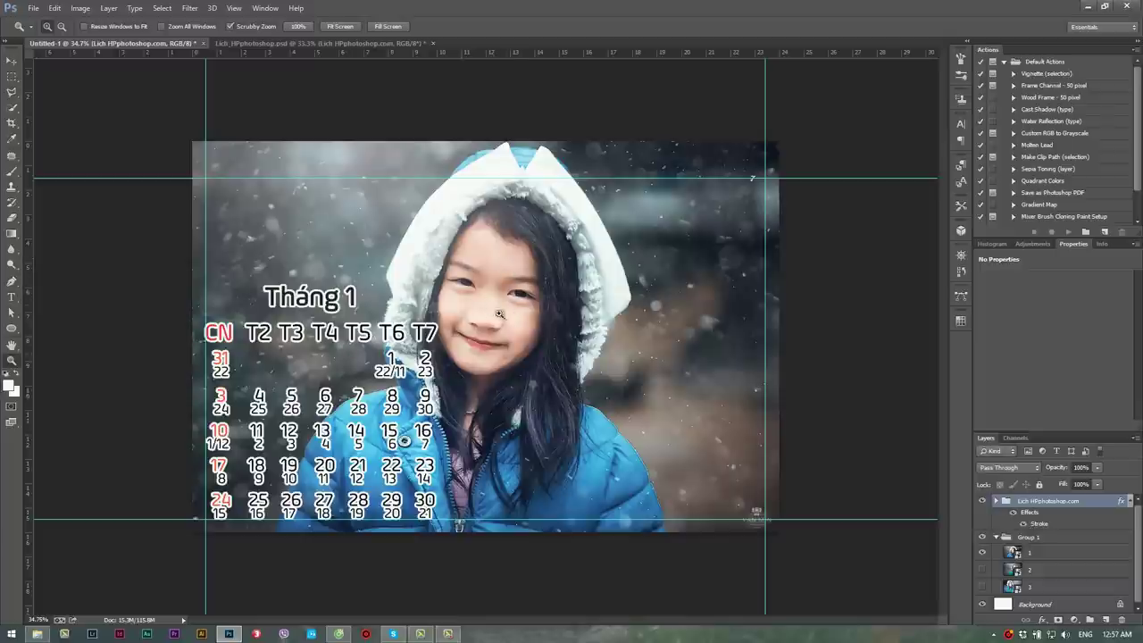
left_click(1034, 555)
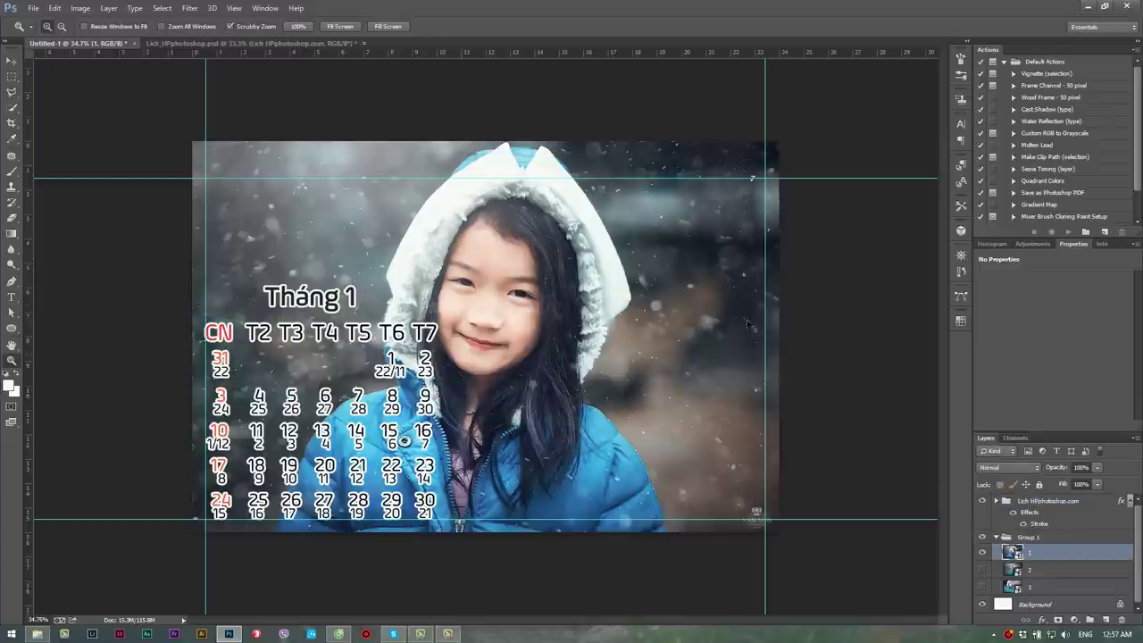
Free Transform the first photo, shifting it and enlarging from the top-right corner to fill the canvas.
key("ctrl+t")
left_click_drag(783, 140, 883, 71)
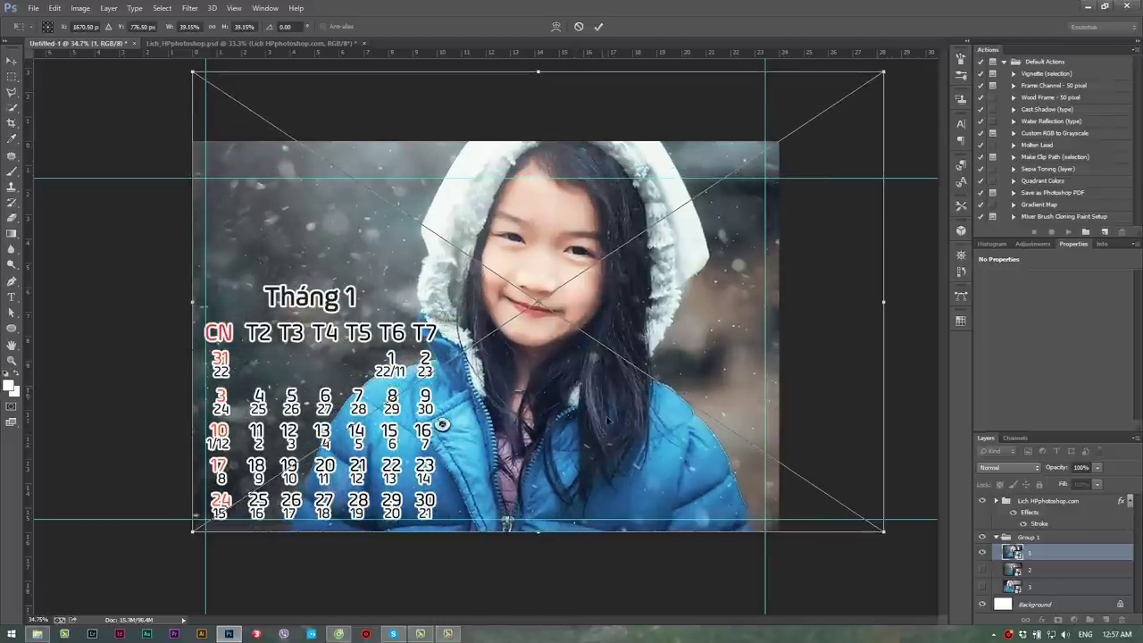
left_click_drag(607, 420, 603, 430)
left_click_drag(888, 112, 945, 72)
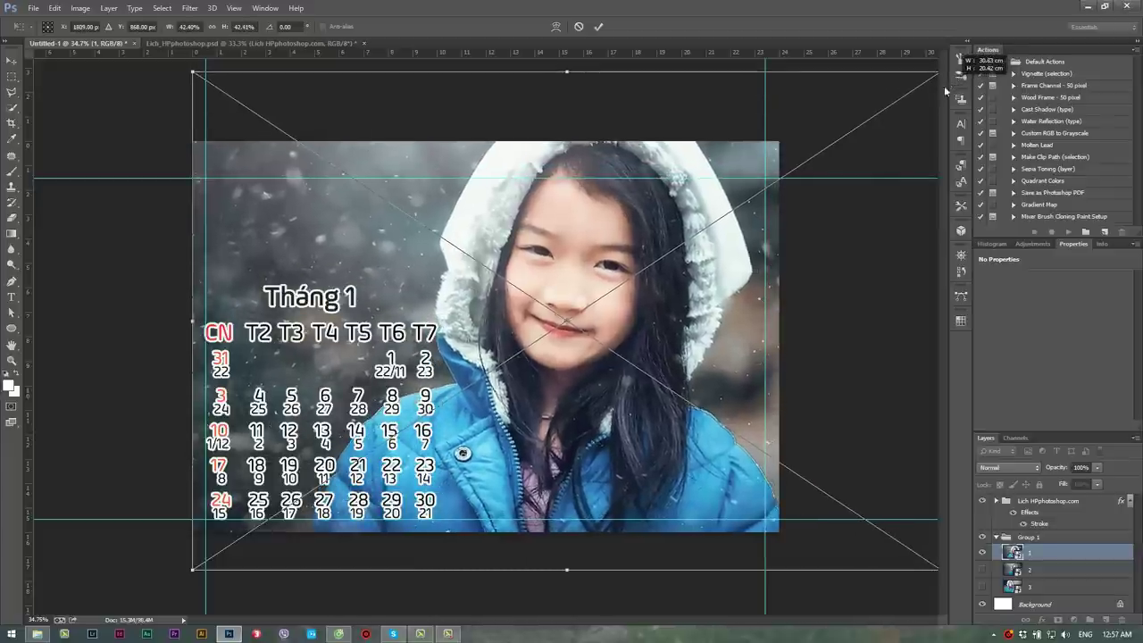
key("Return")
Zoom in to inspect the girl's eyes and bring up the File menu.
key("z")
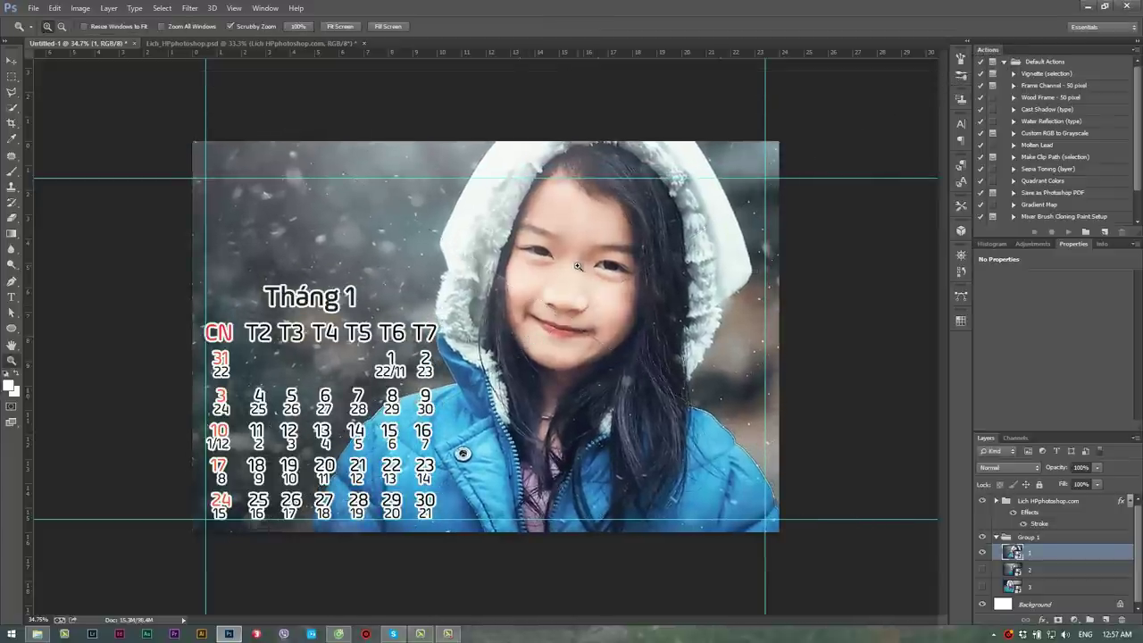
mouse_move(579, 265)
left_mouse_down()
mouse_move(663, 271)
mouse_move(474, 255)
mouse_move(455, 265)
mouse_move(426, 358)
left_mouse_up()
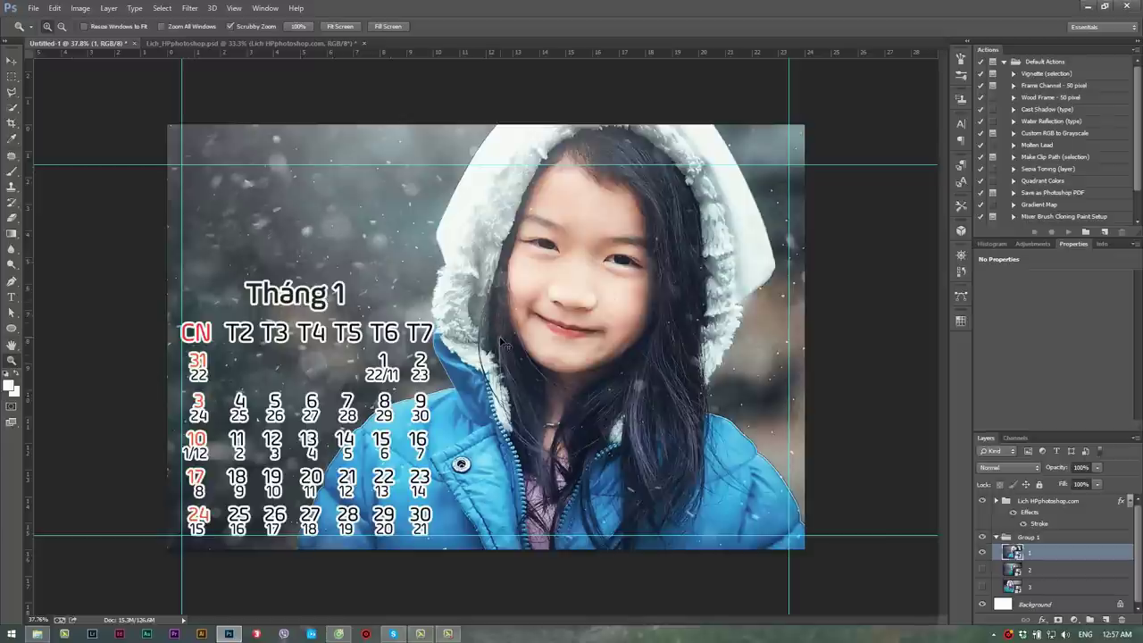
key("ctrl+s")
left_click(530, 372)
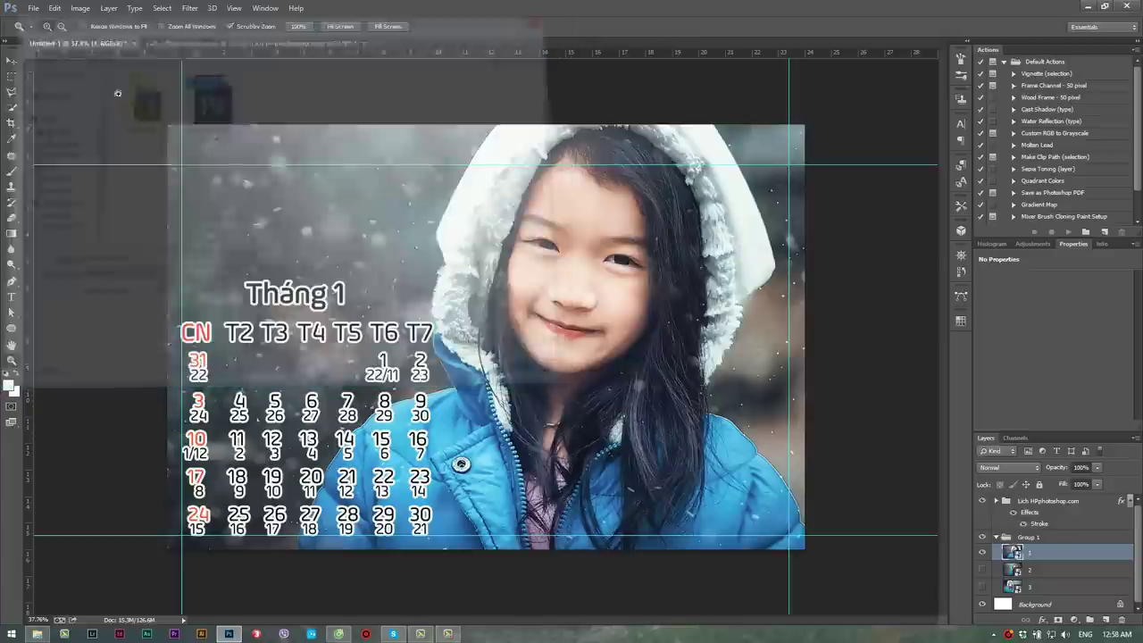
left_click(36, 9)
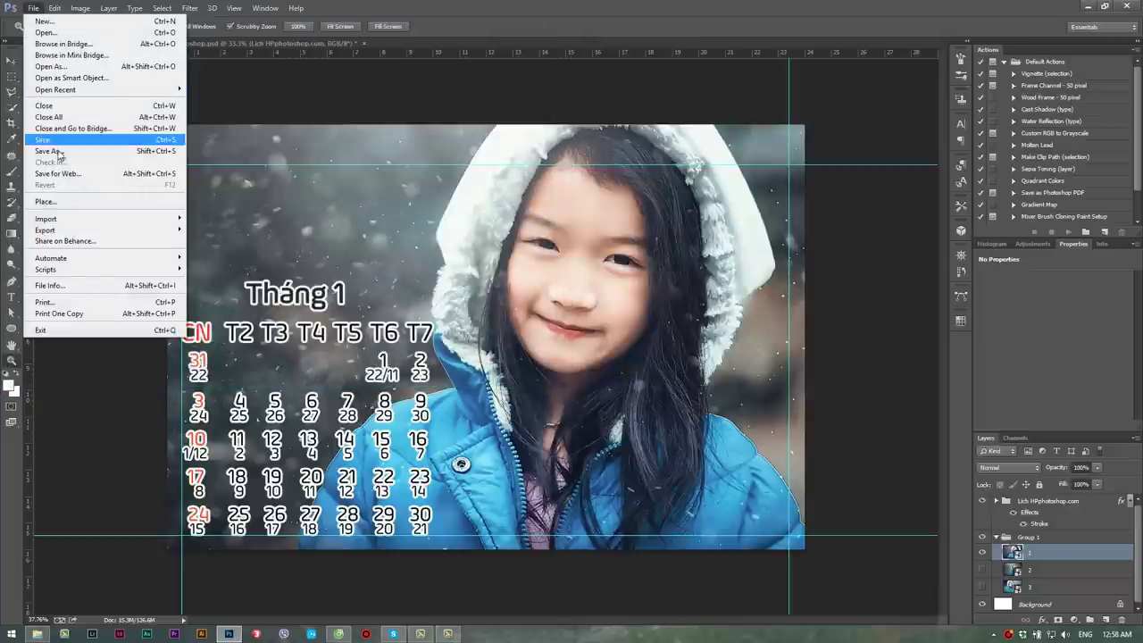
Save As in Photoshop format, renaming Untitled-1 to thang 1.psd in the design lich folder.
left_click(89, 152)
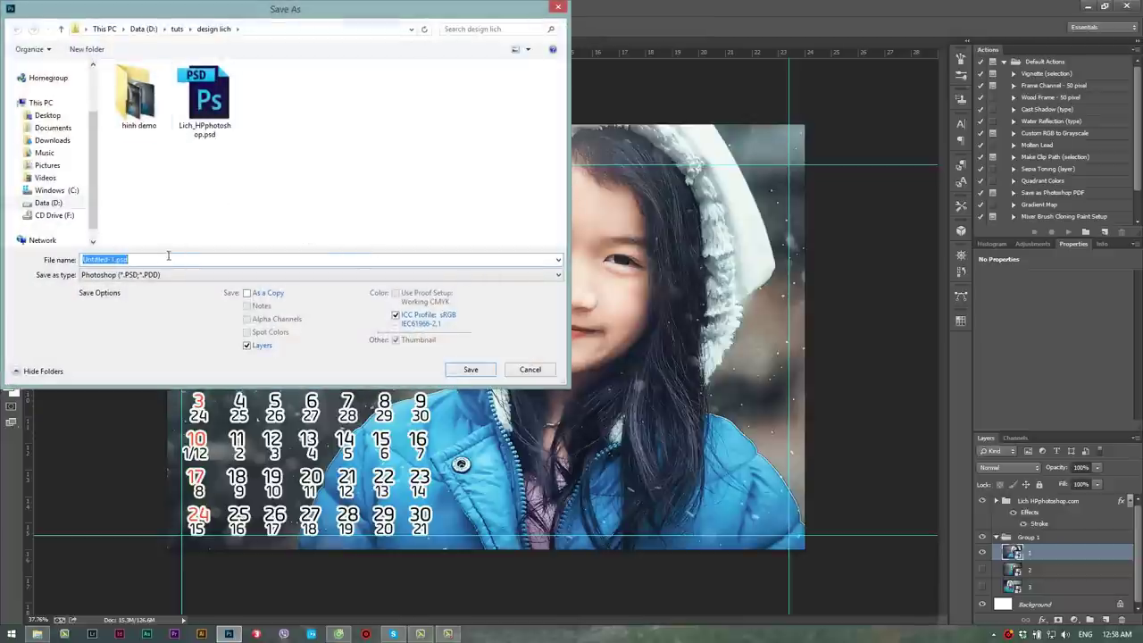
left_click(114, 260)
left_click(129, 277)
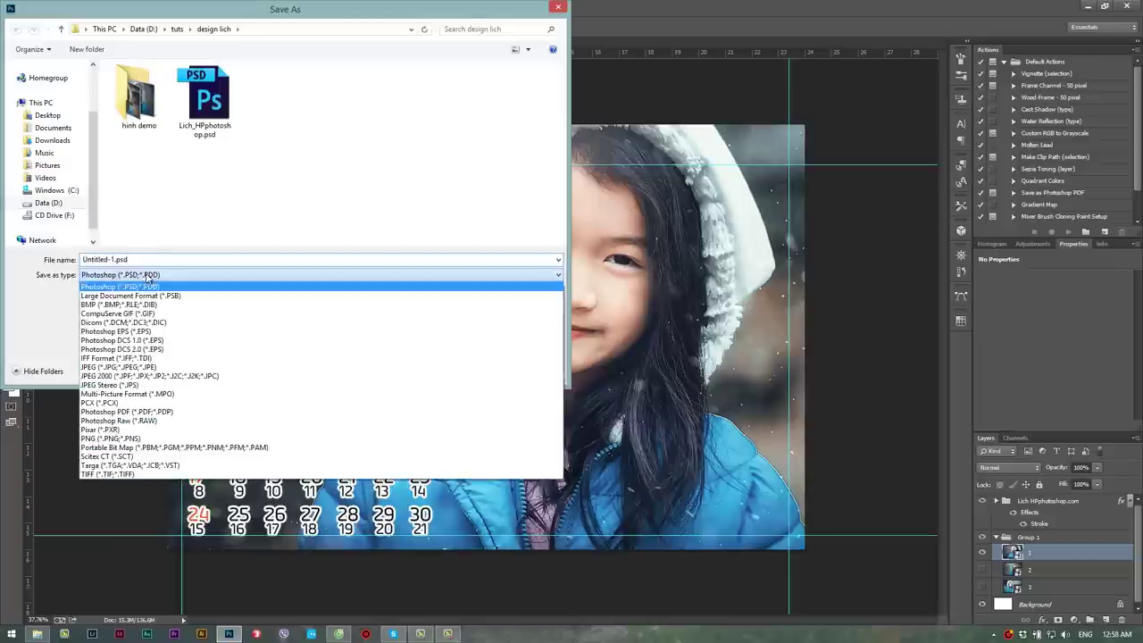
left_click(150, 288)
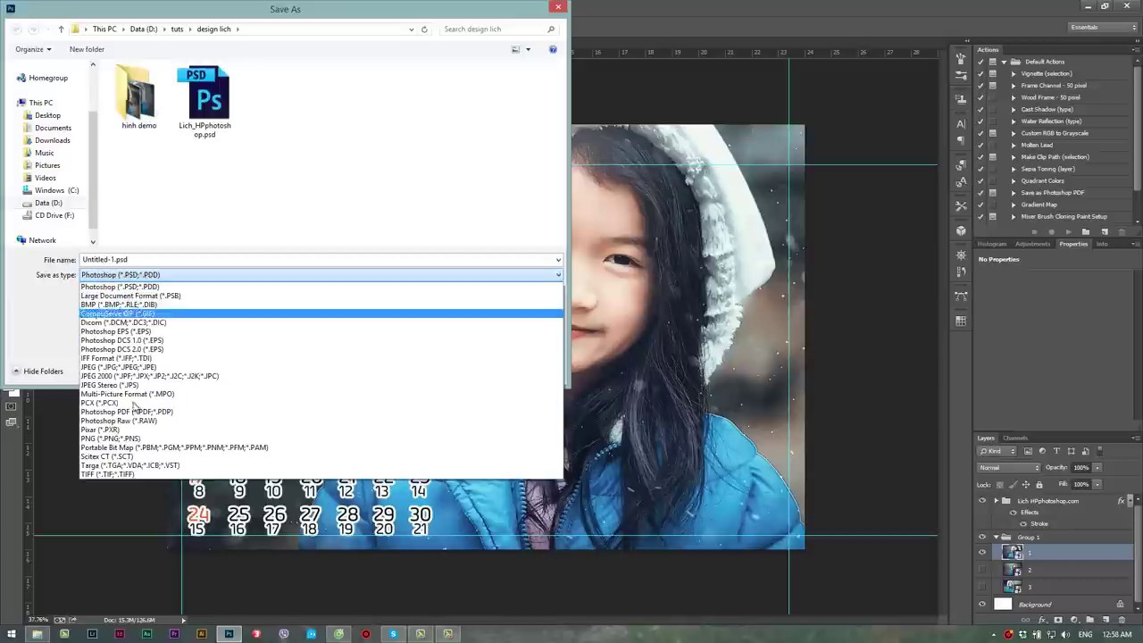
left_click(164, 275)
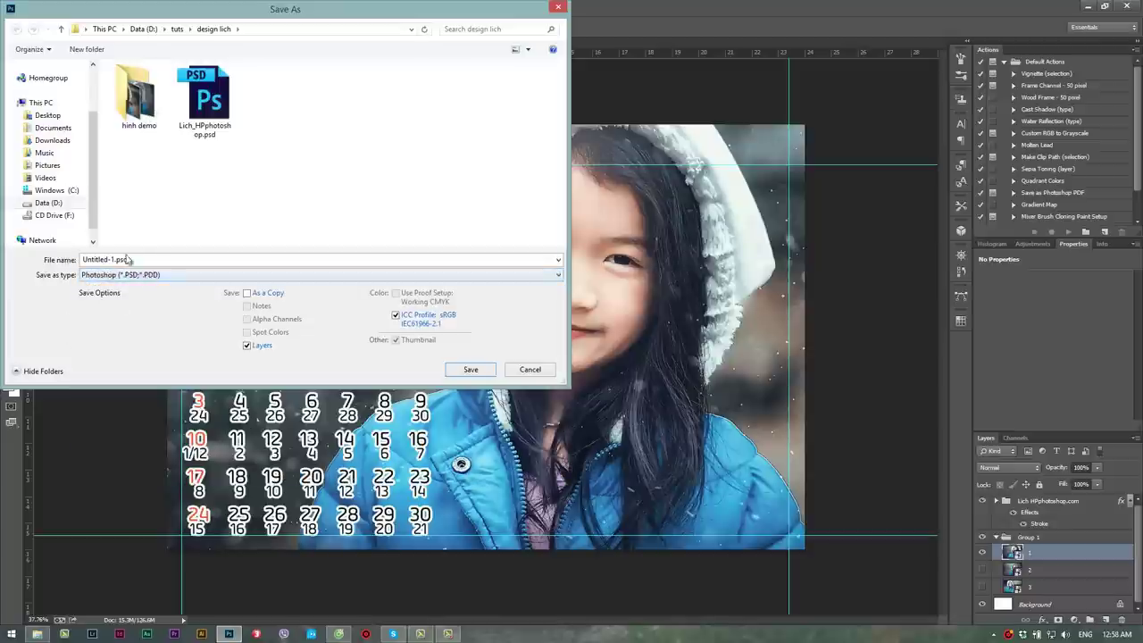
double_click(124, 260)
left_click(114, 259)
left_click_drag(111, 259, 66, 262)
type("th")
type("g 1")
left_click(471, 369)
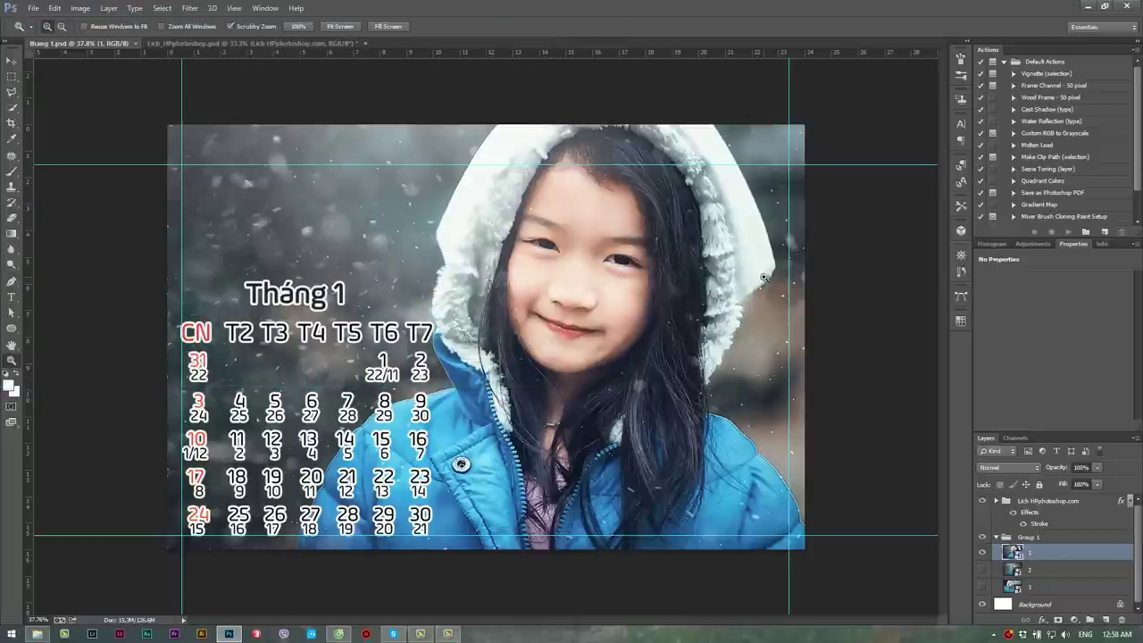
Hide photo layer 1 and show photo layer 2 in Group 1.
left_click(983, 555)
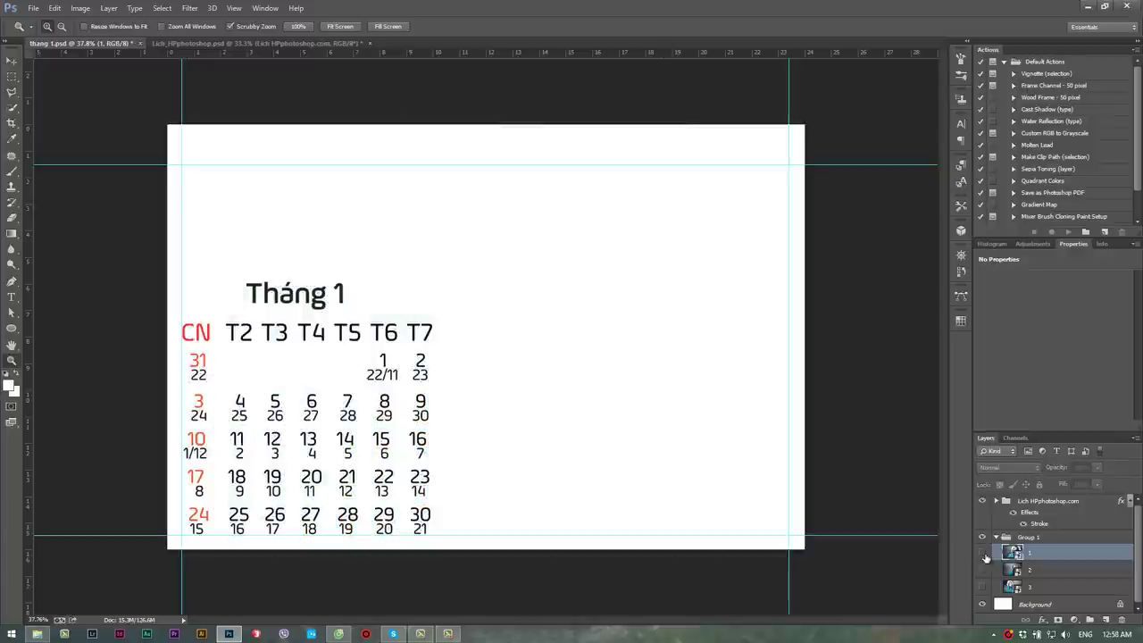
left_click(983, 570)
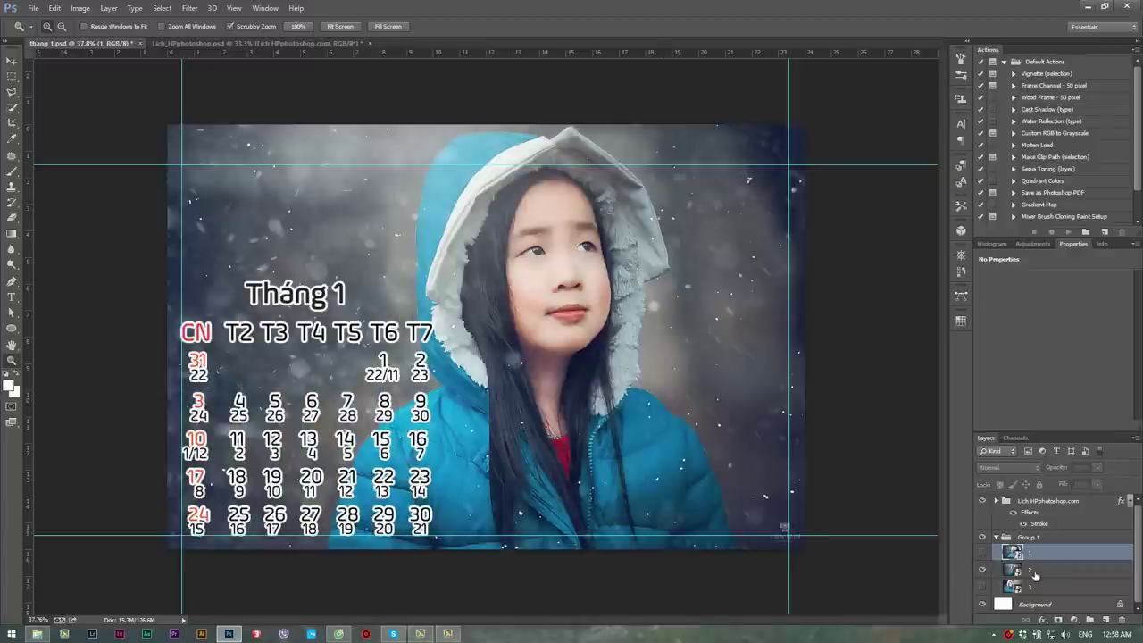
left_click(998, 537)
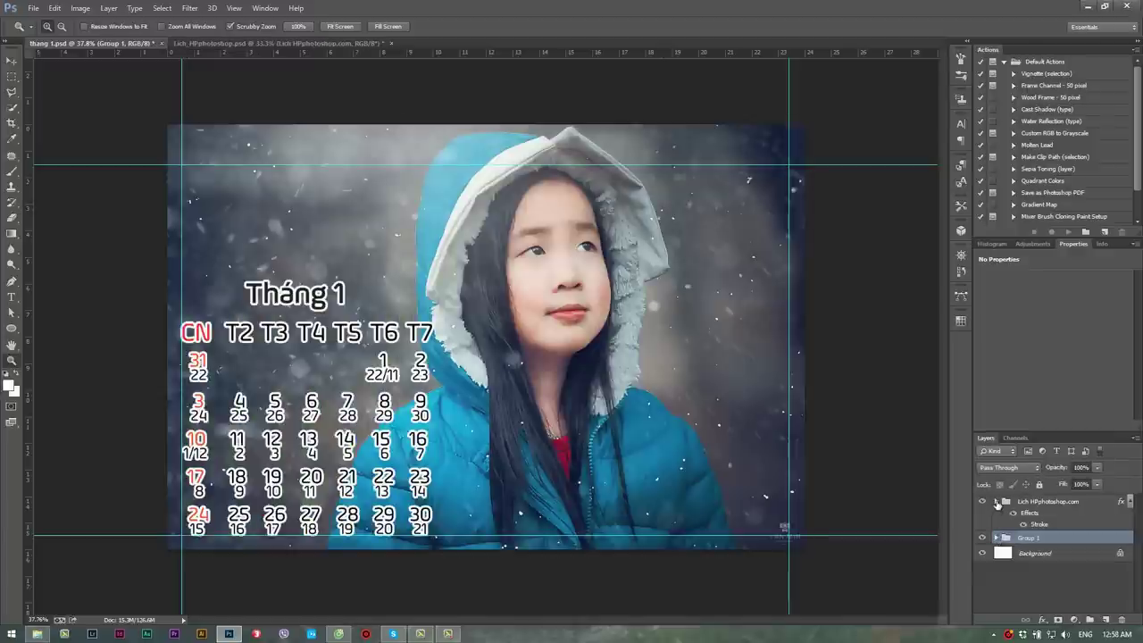
Swap the calendar from Tháng 1 to Tháng 2, then select photo layer 2.
left_click(998, 502)
left_click(984, 504)
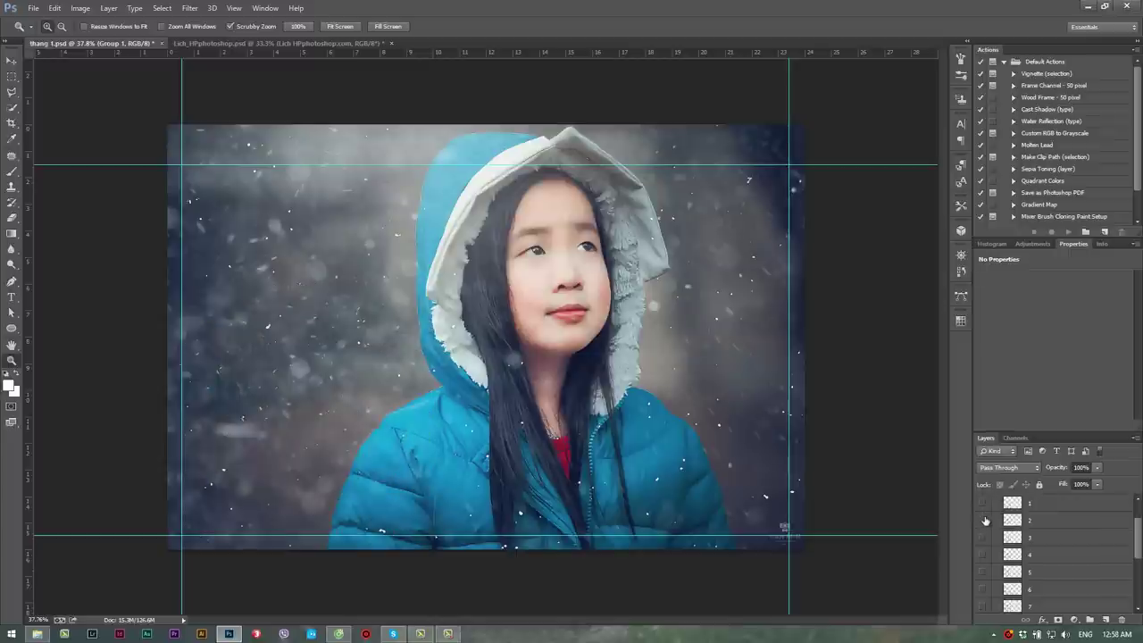
left_click(983, 521)
scroll(986, 523, "up", 1)
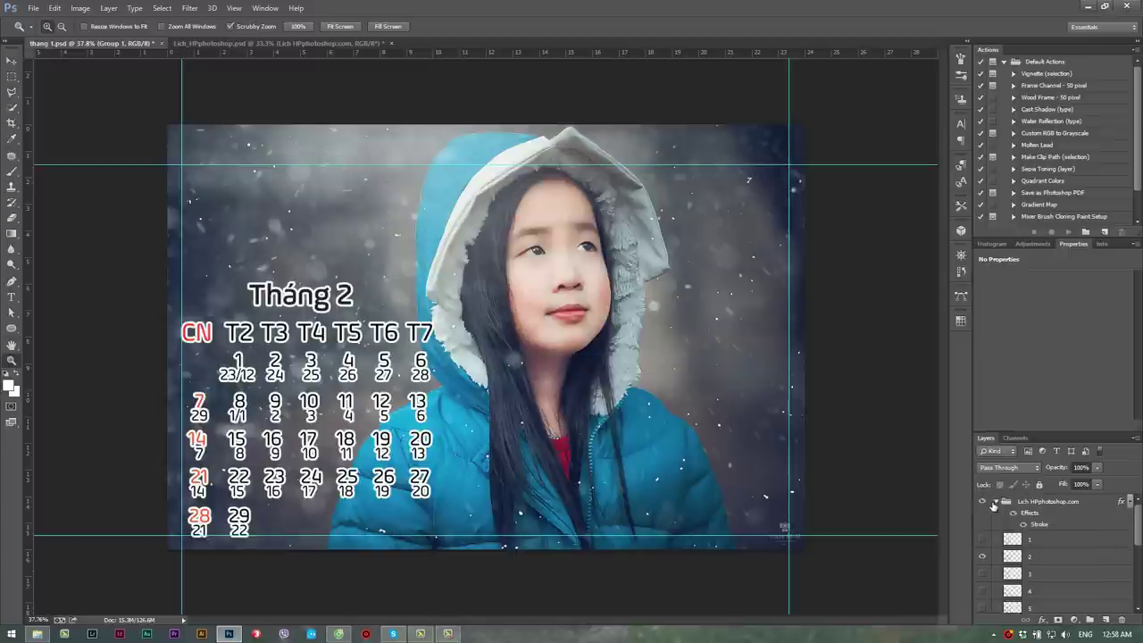
left_click(996, 502)
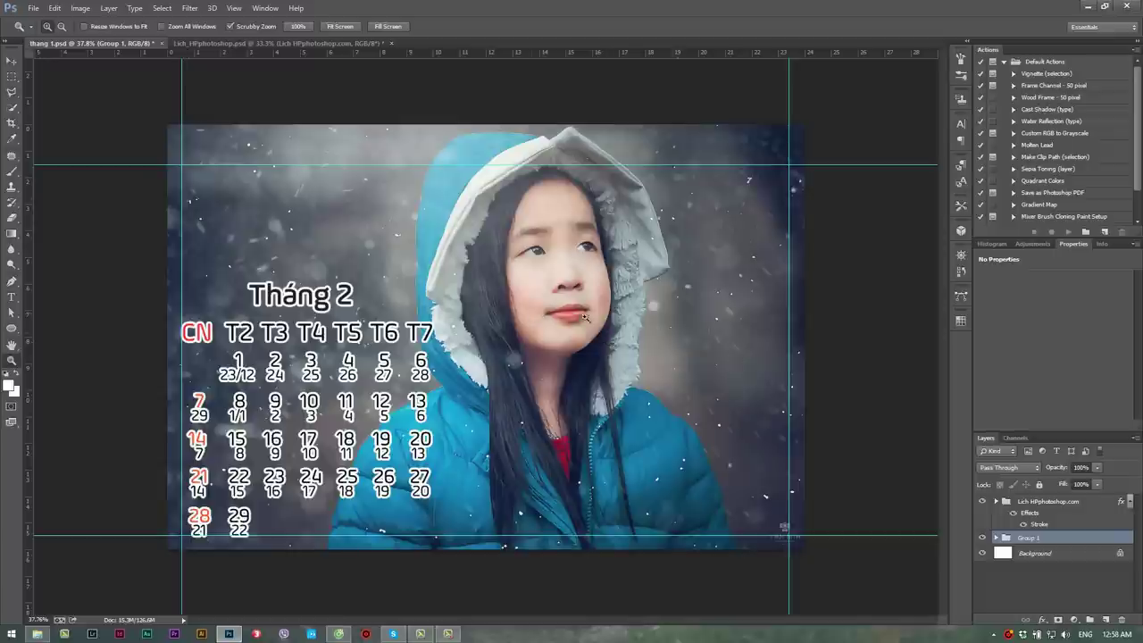
left_click(996, 537)
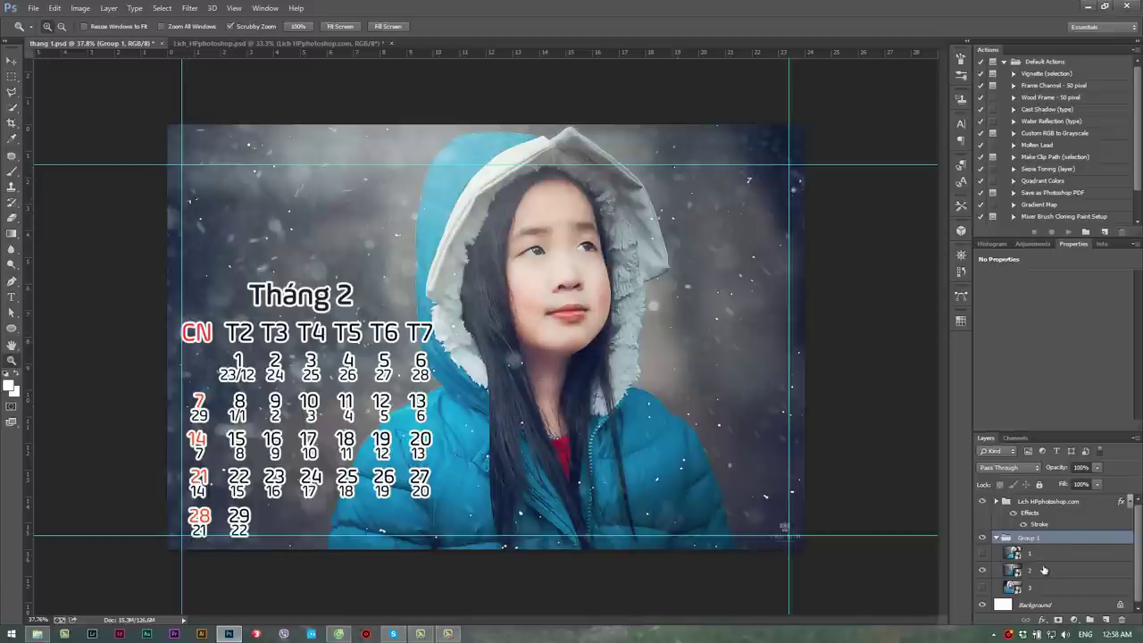
left_click(1041, 572)
Free Transform the second photo, enlarging it from the top-right corner to cover the canvas.
key("ctrl+t")
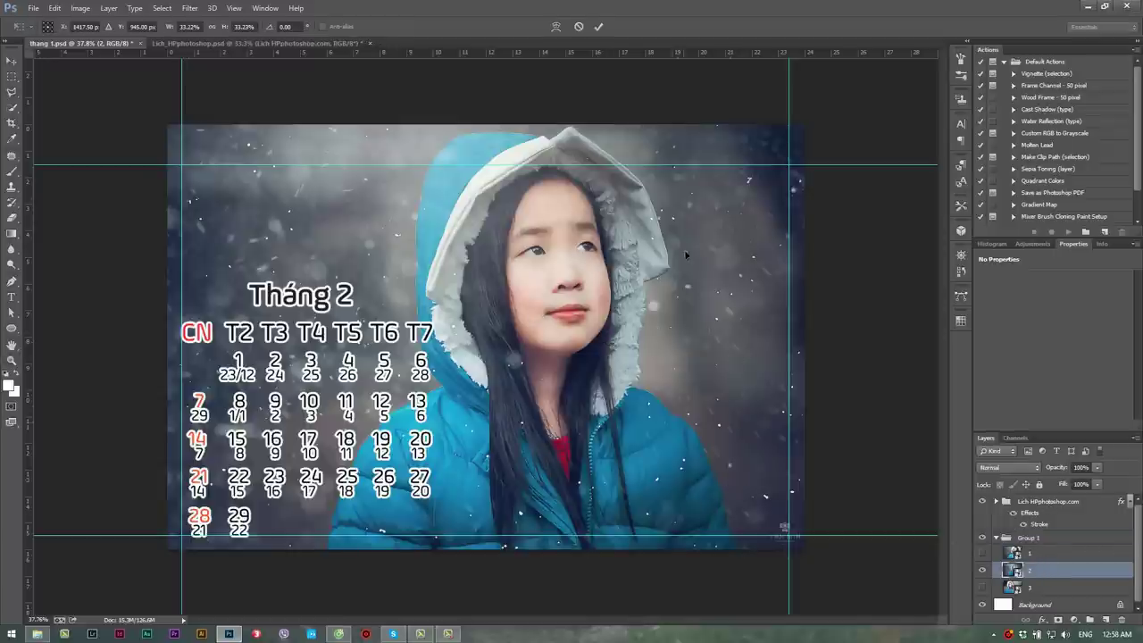
left_click_drag(806, 125, 868, 90)
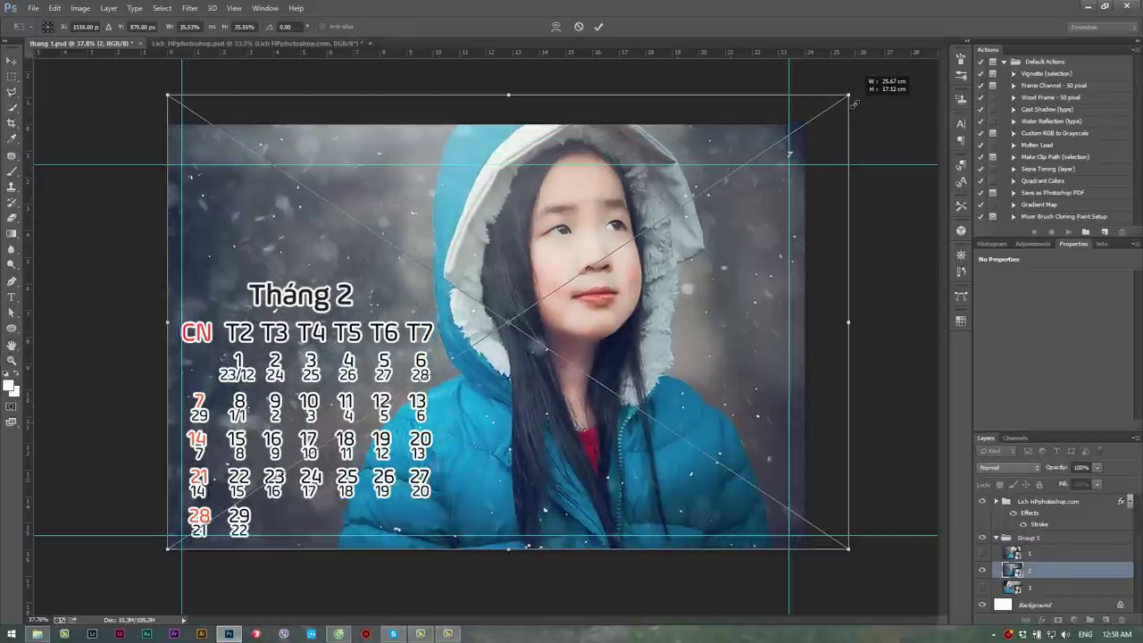
key("Return")
key("z")
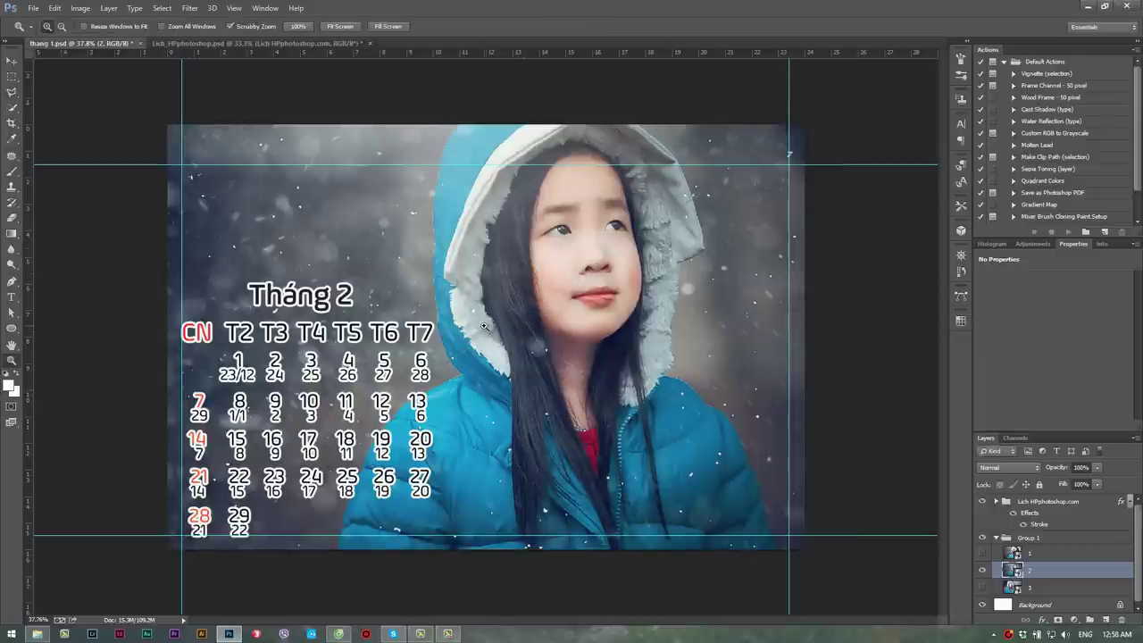
Save the February version as thang 2.psd via Save As.
left_click(33, 9)
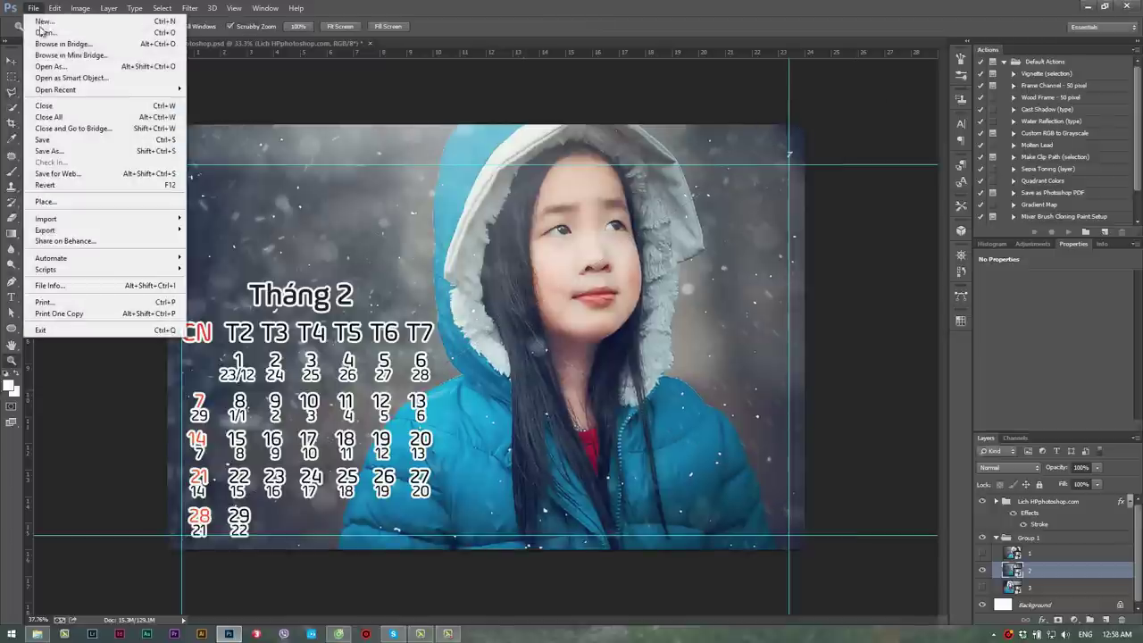
left_click(83, 155)
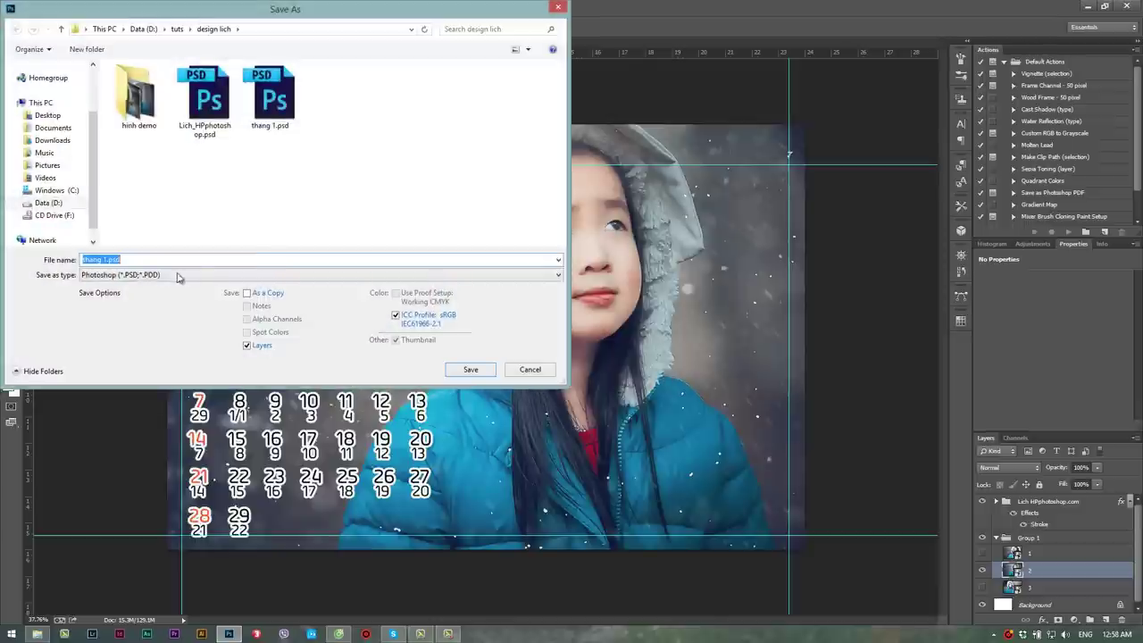
left_click(105, 259)
left_click(470, 369)
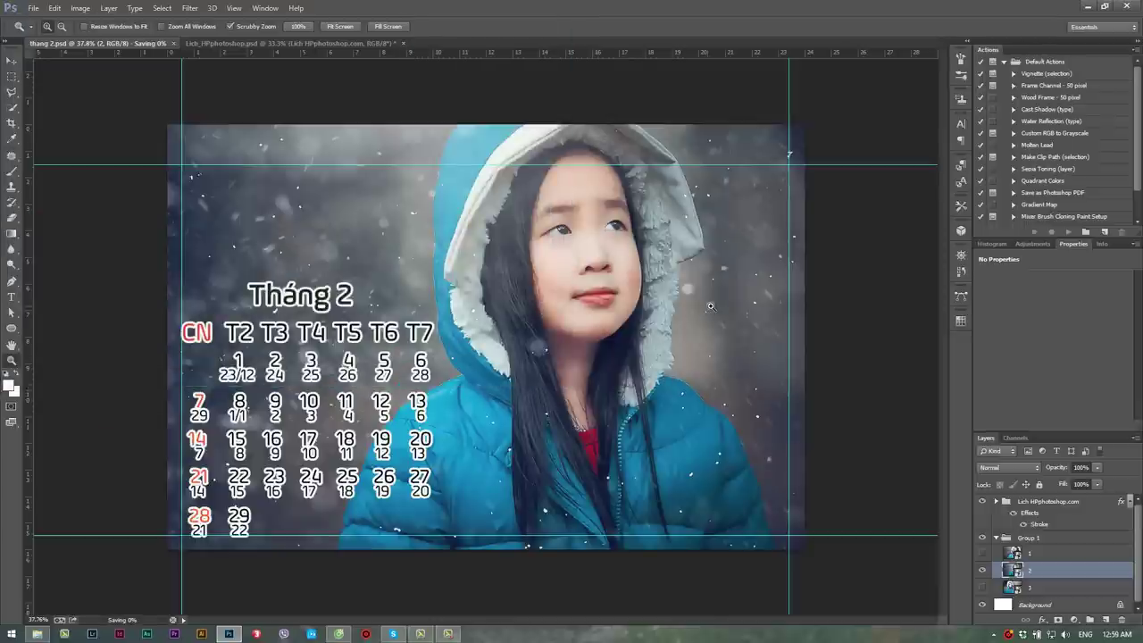
Show the third snow photo and the Tháng 3 calendar instead of photo 2 and Tháng 2.
left_click(983, 571)
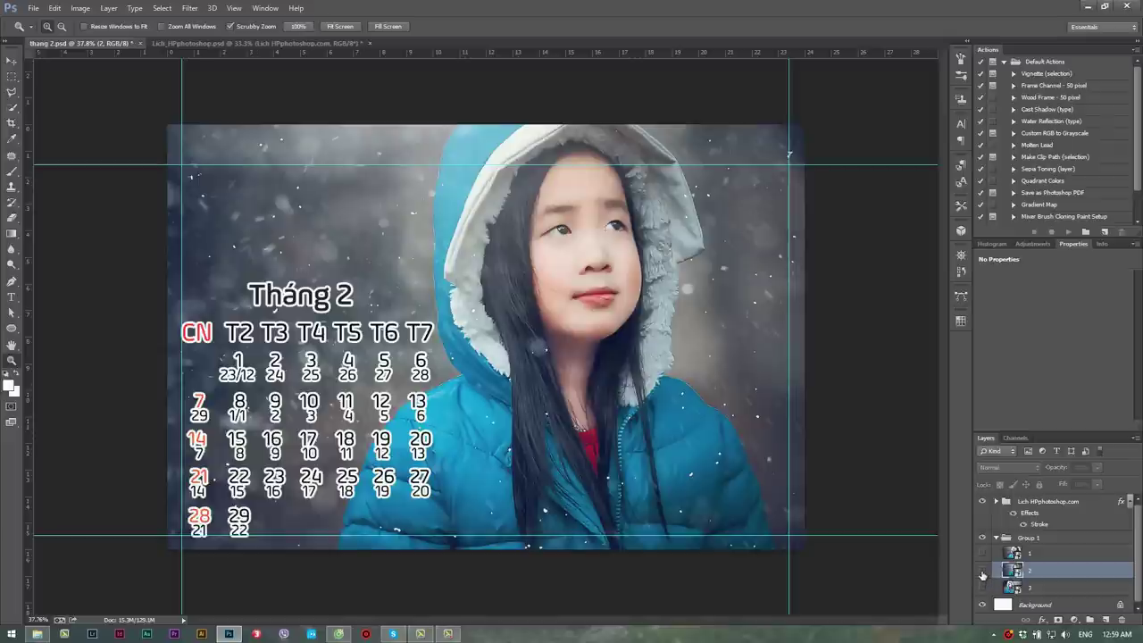
left_click(983, 588)
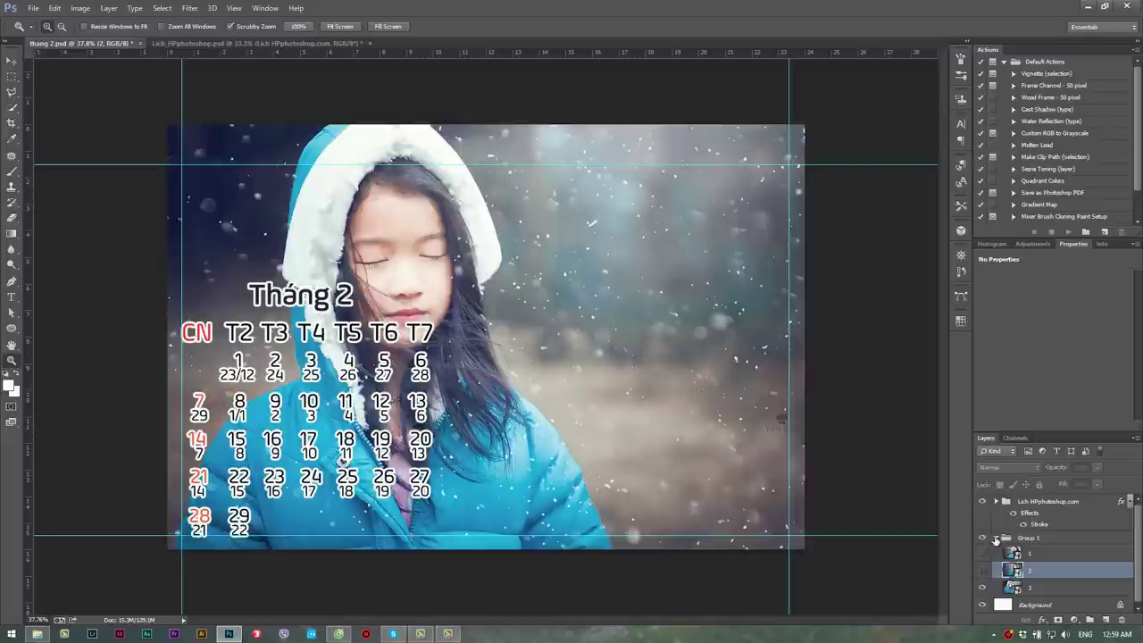
left_click(995, 539)
left_click(997, 503)
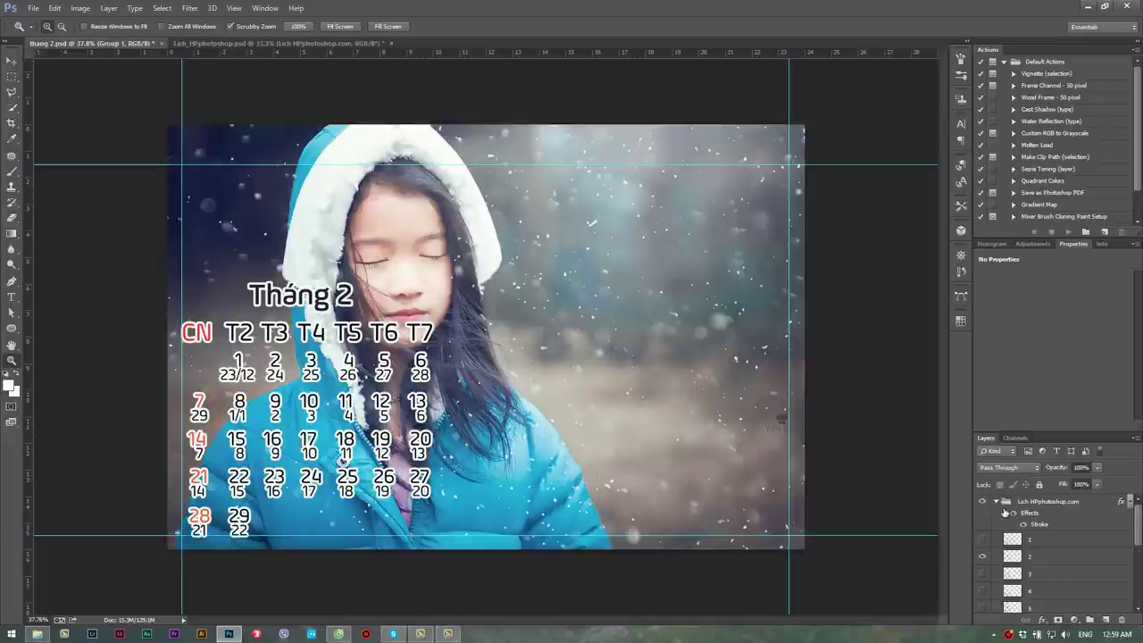
left_click(985, 527)
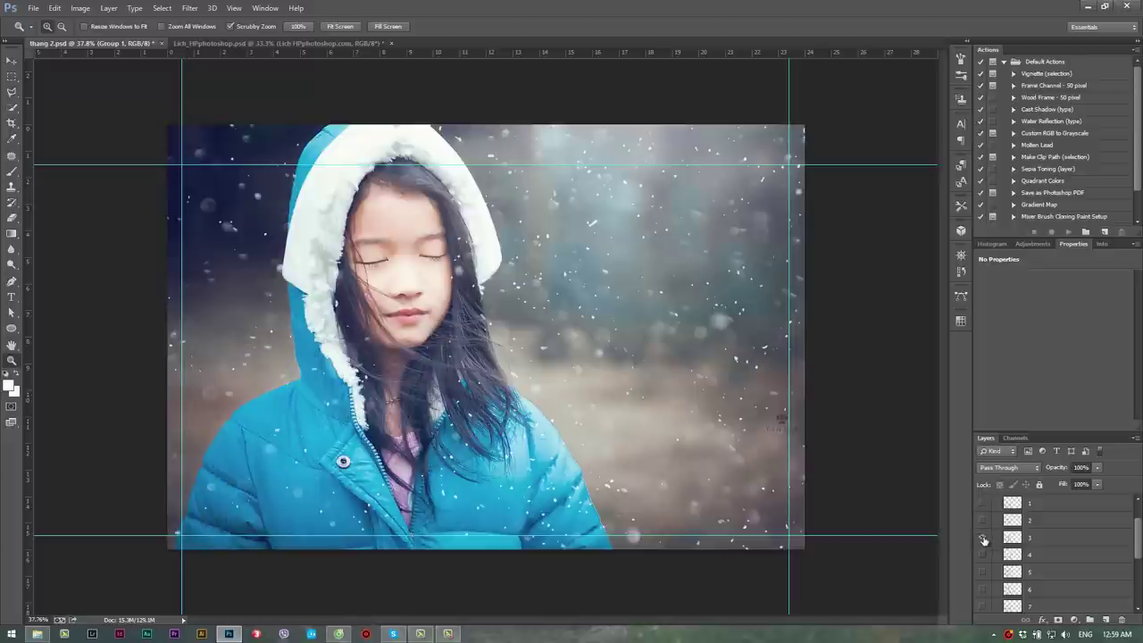
left_click(983, 537)
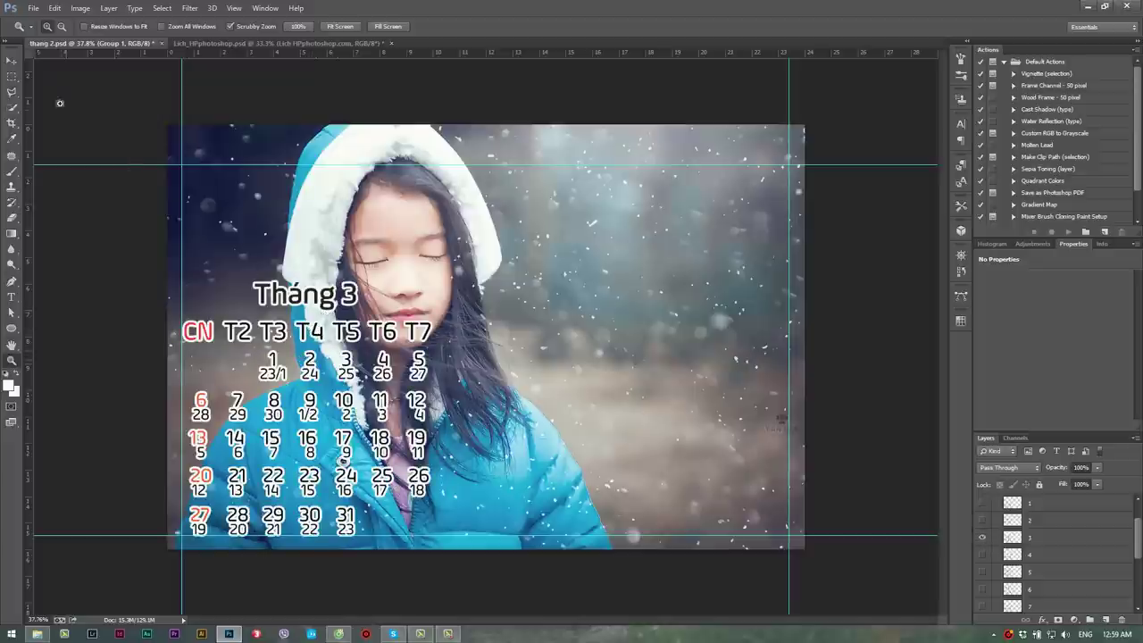
Select the Tháng 3 calendar text layer and move the grid to the upper right beside the face.
left_click(13, 61)
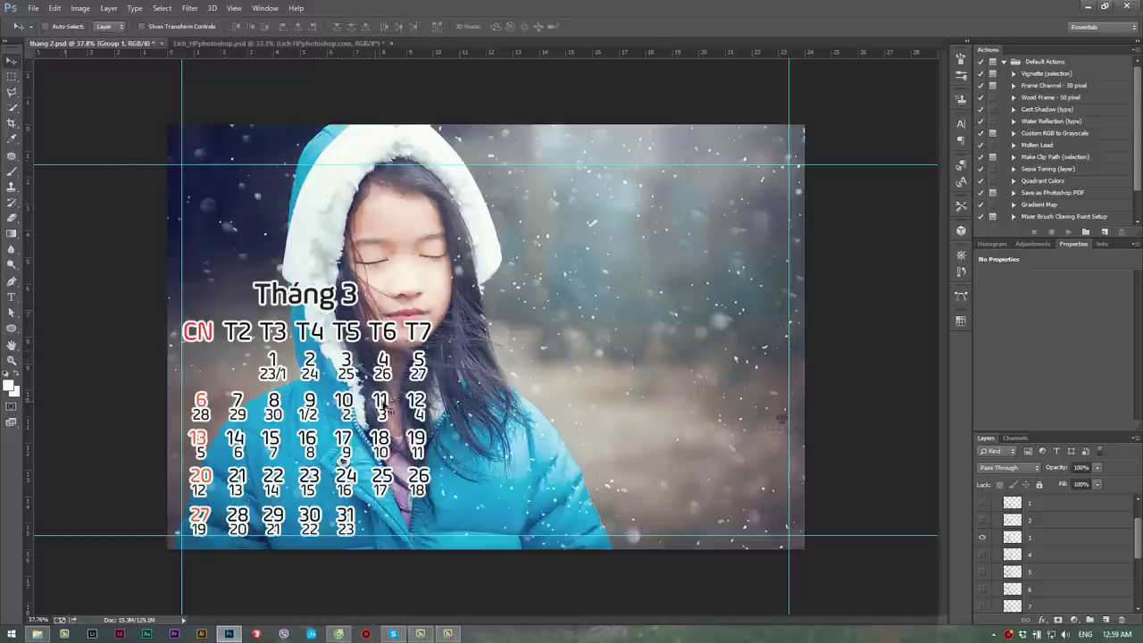
scroll(1062, 516, "up", 2)
left_click(1063, 505)
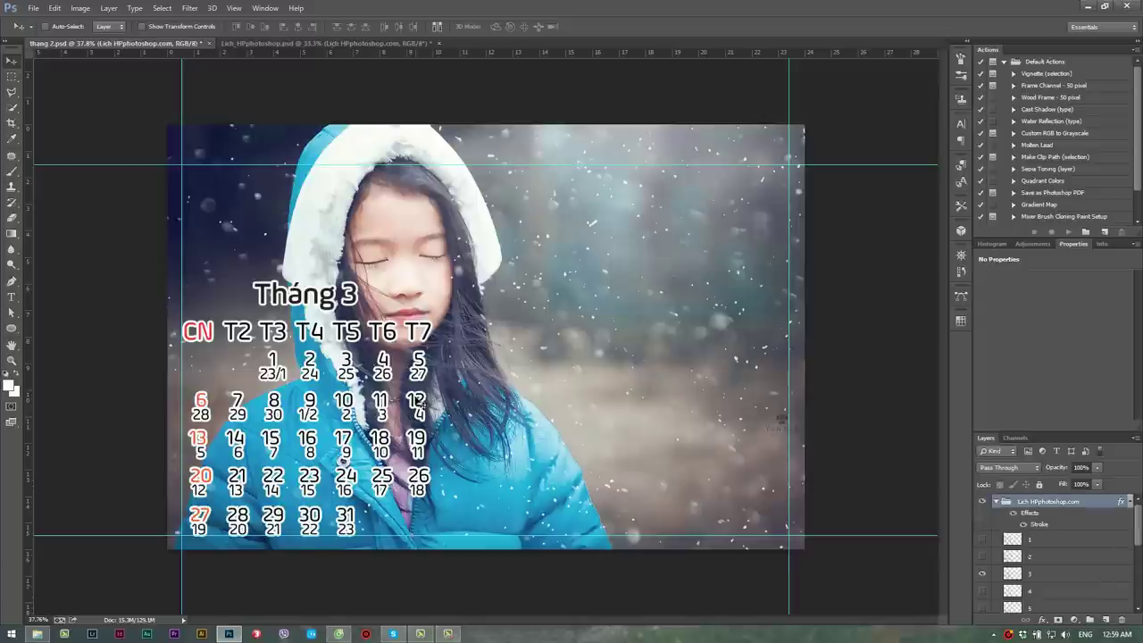
left_click(1050, 576)
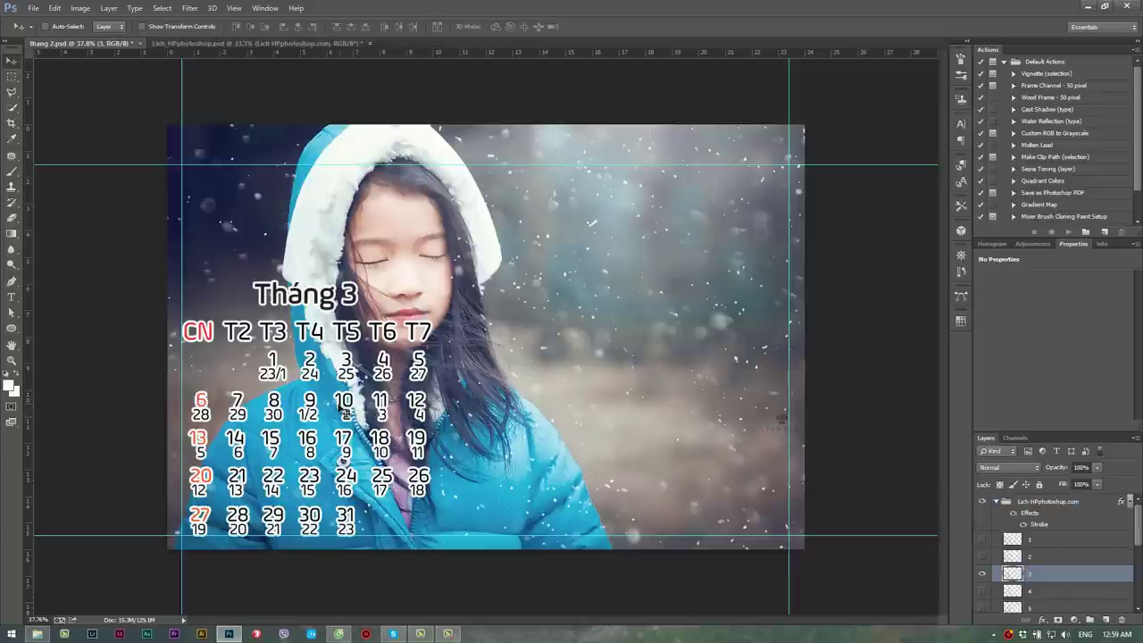
left_click_drag(393, 375, 616, 277)
left_click_drag(566, 308, 694, 289)
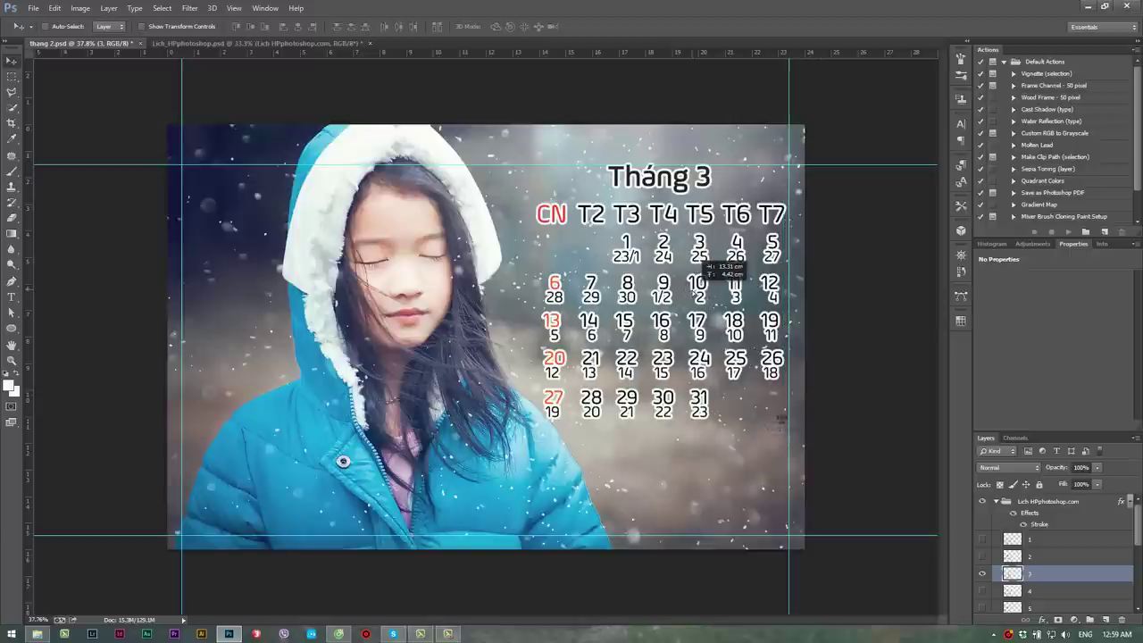
left_click_drag(694, 289, 702, 288)
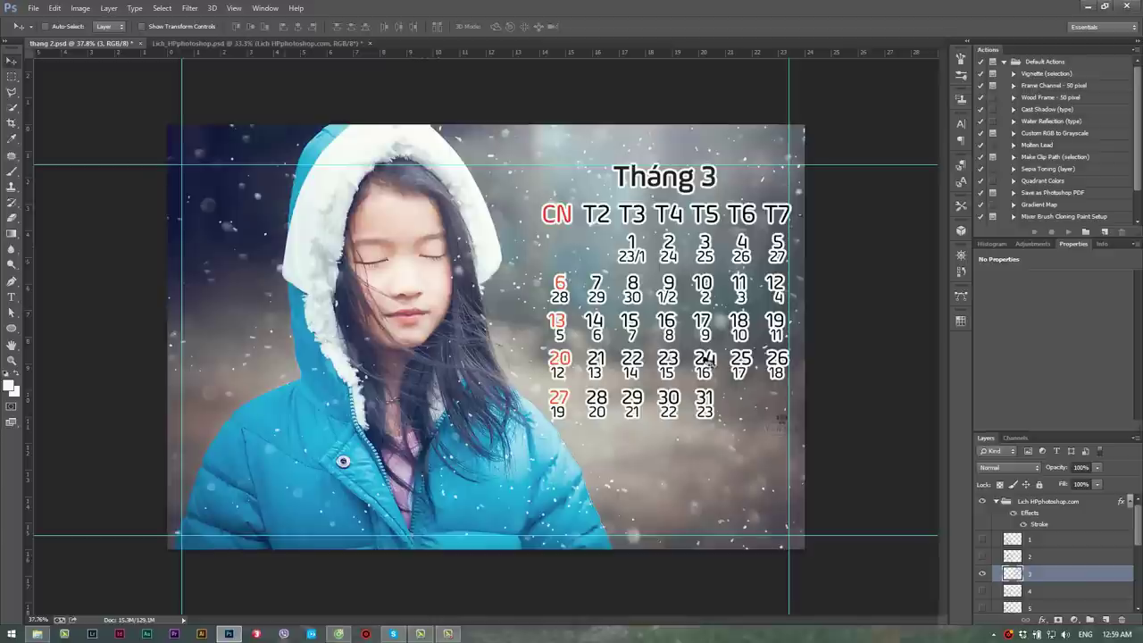
Enlarge the girl photo layer in Group 1 with Free Transform so it fills more of the frame.
left_click(996, 504)
left_click(997, 502)
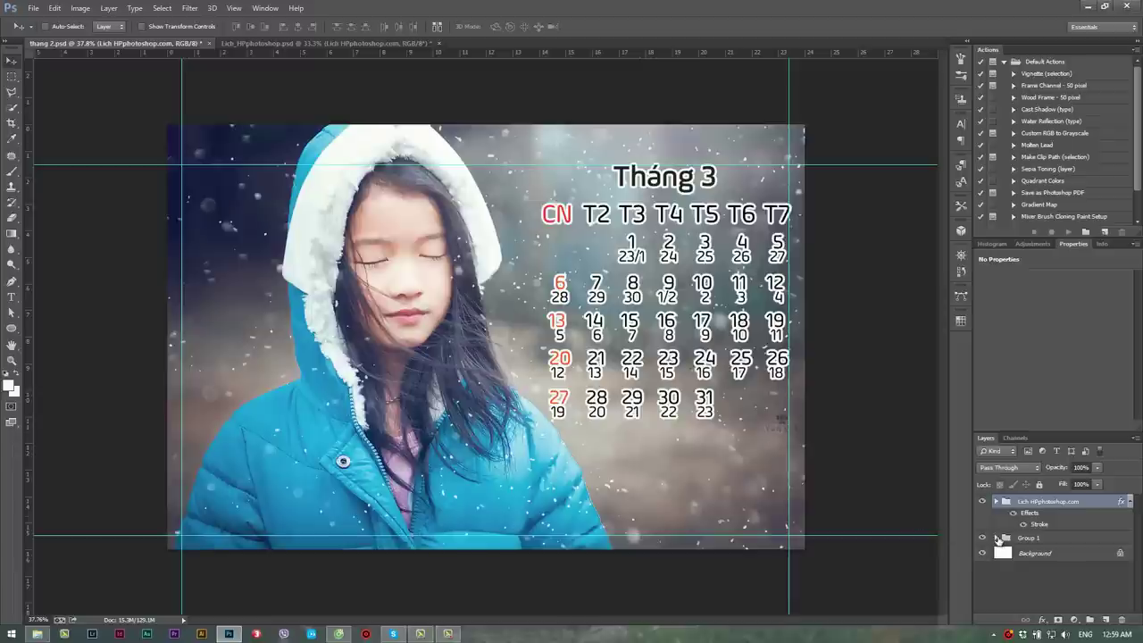
left_click(996, 538)
left_click(1042, 588)
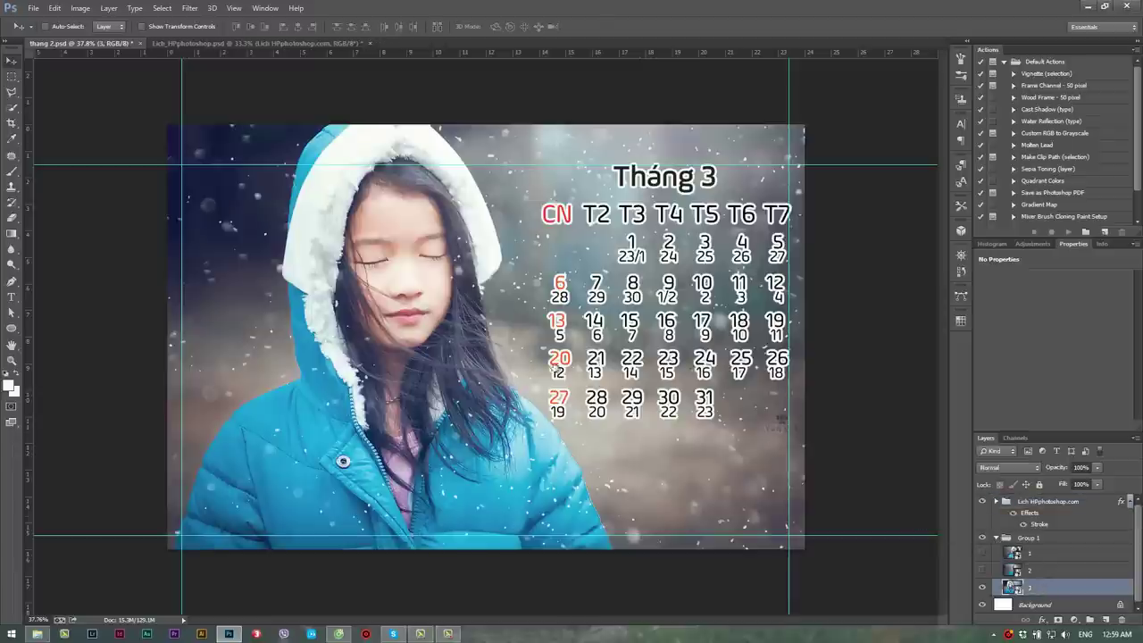
key("ctrl+t")
mouse_move(165, 550)
left_mouse_down()
mouse_move(117, 579)
mouse_move(128, 575)
left_mouse_up()
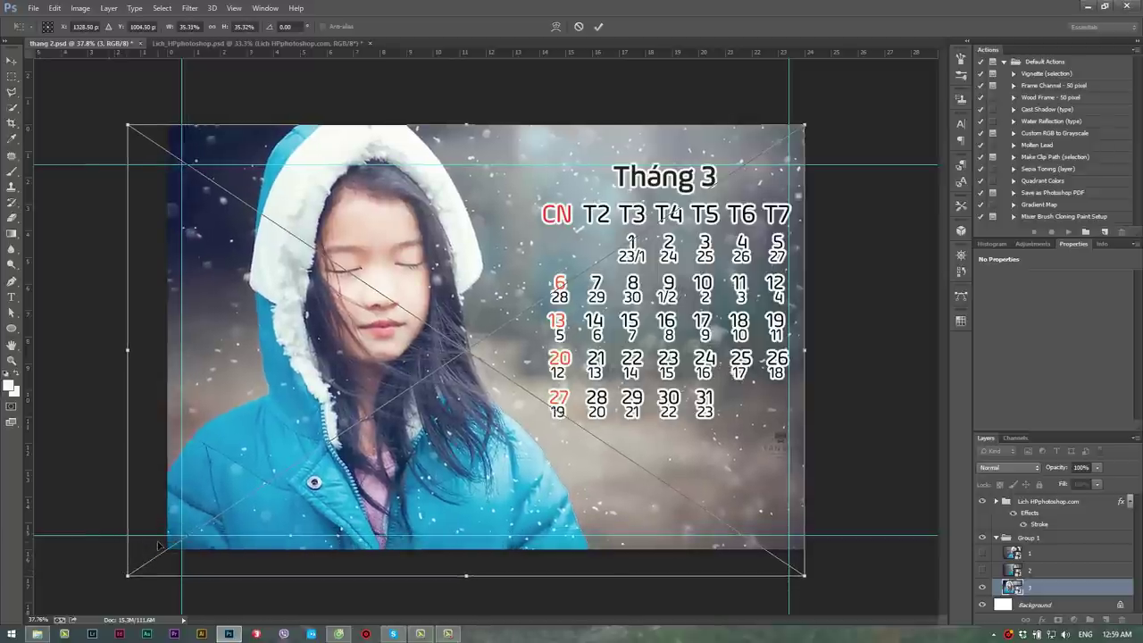
key("Return")
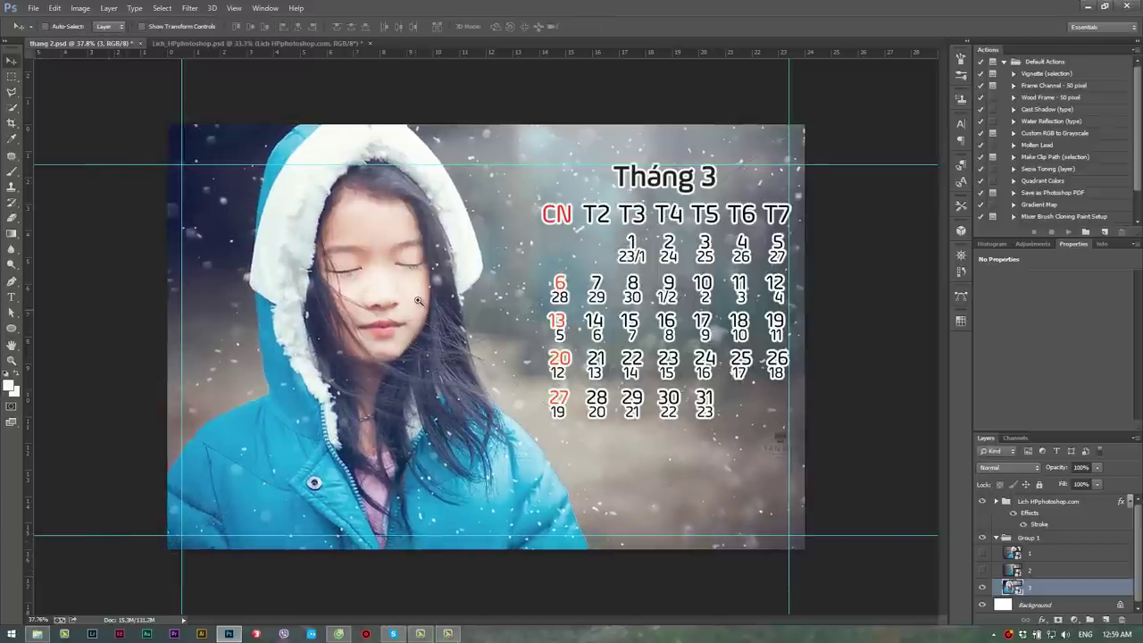
Zoom in to inspect the calendar, zoom back out, and start saving under a new name.
key("z")
left_click_drag(418, 301, 438, 286)
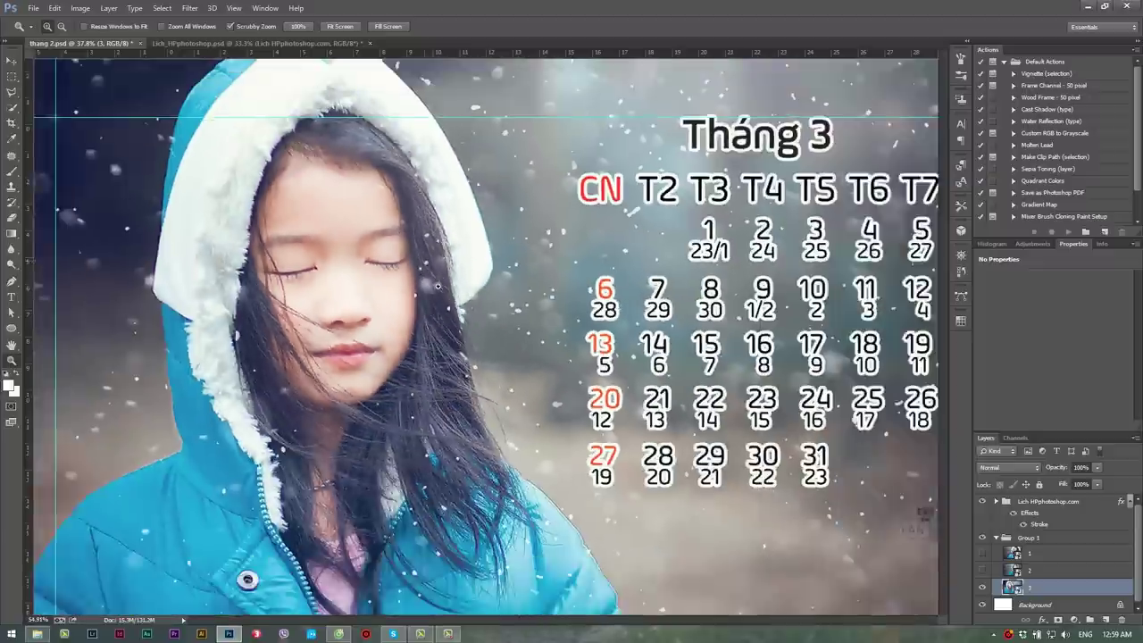
left_click(437, 286, "alt")
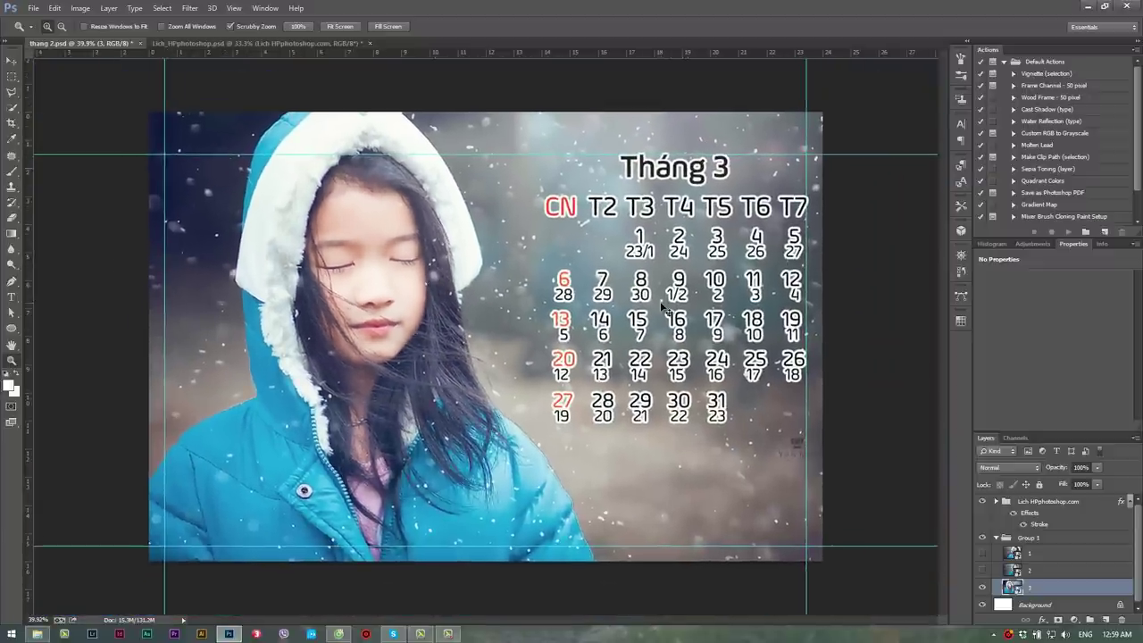
key("ctrl+shift+s")
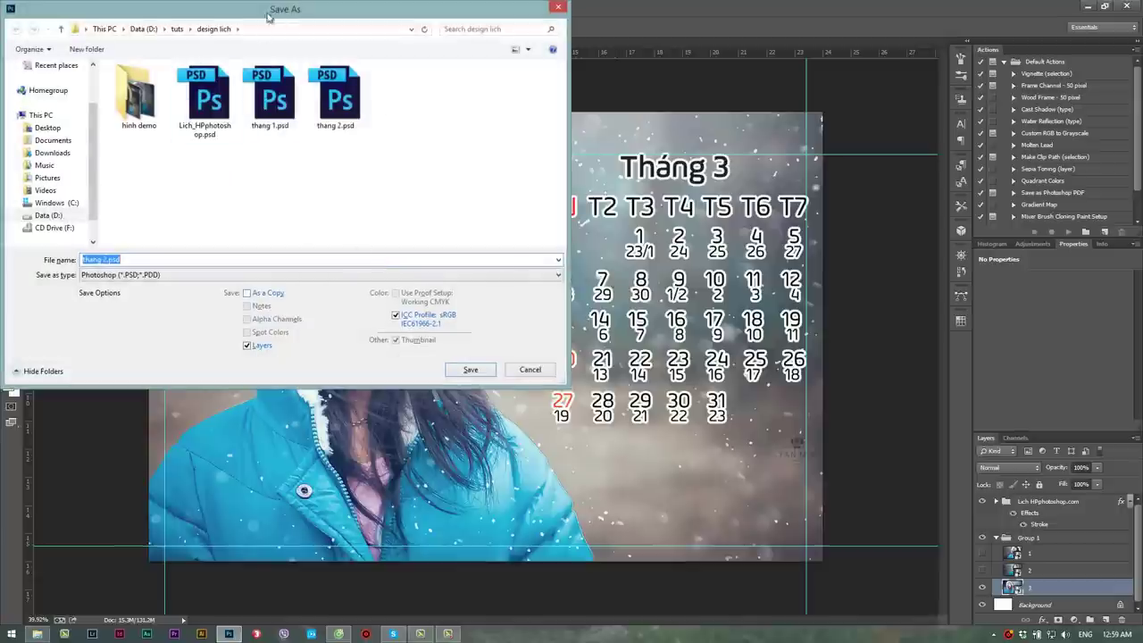
Save the design as thang 3.psd, then collapse Group 1 in the Layers panel.
left_click(109, 260)
left_click(471, 370)
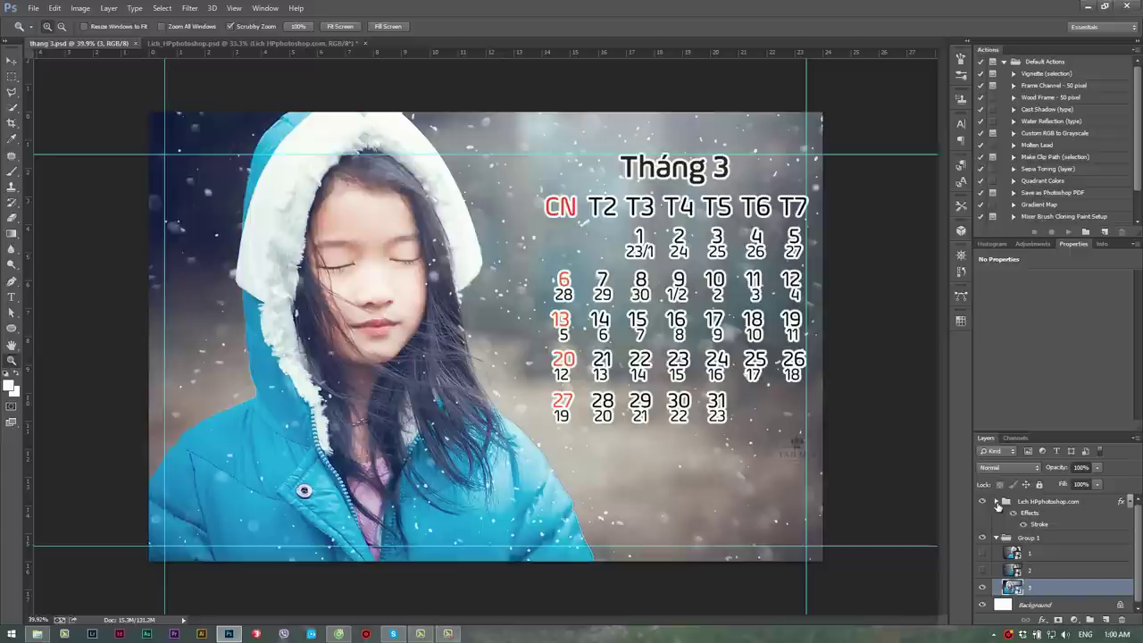
left_click(1036, 502)
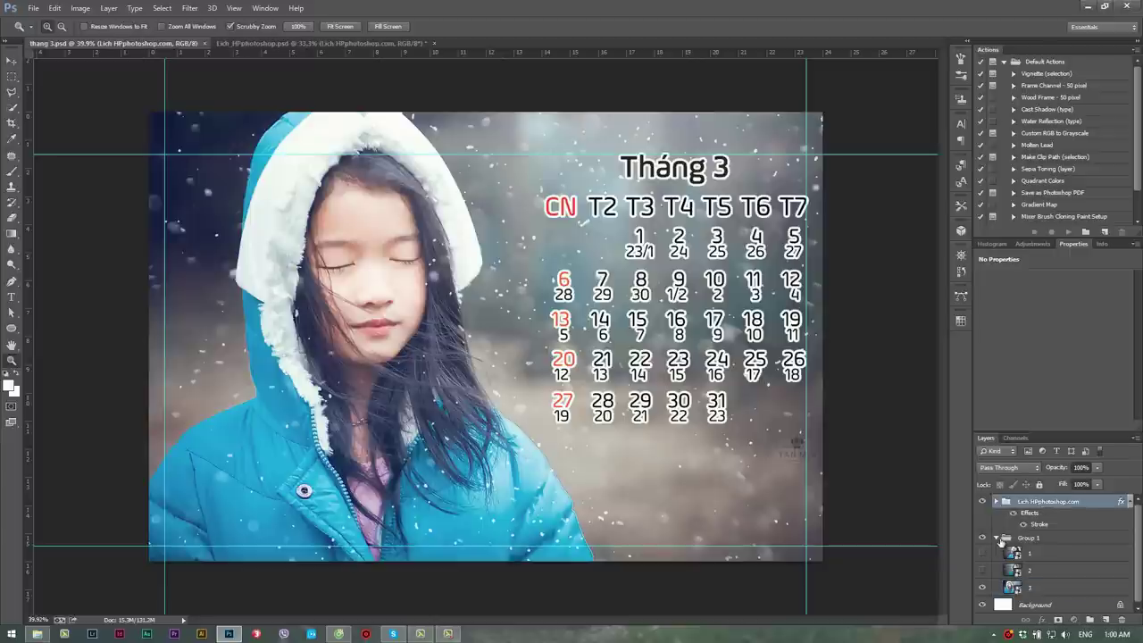
left_click(997, 538)
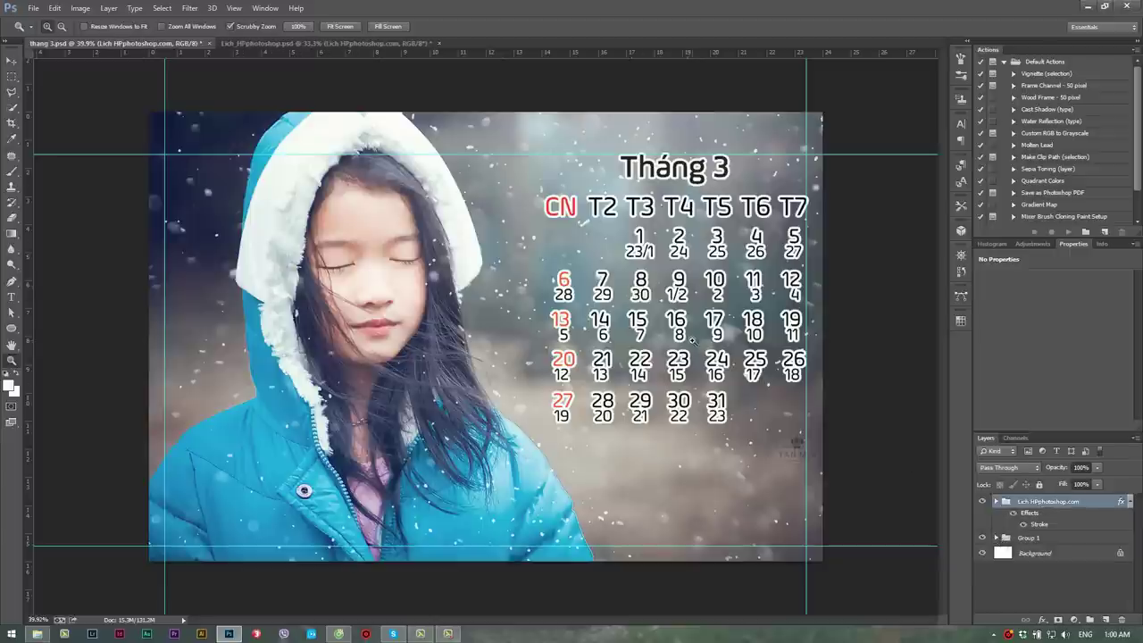
left_click(1062, 539)
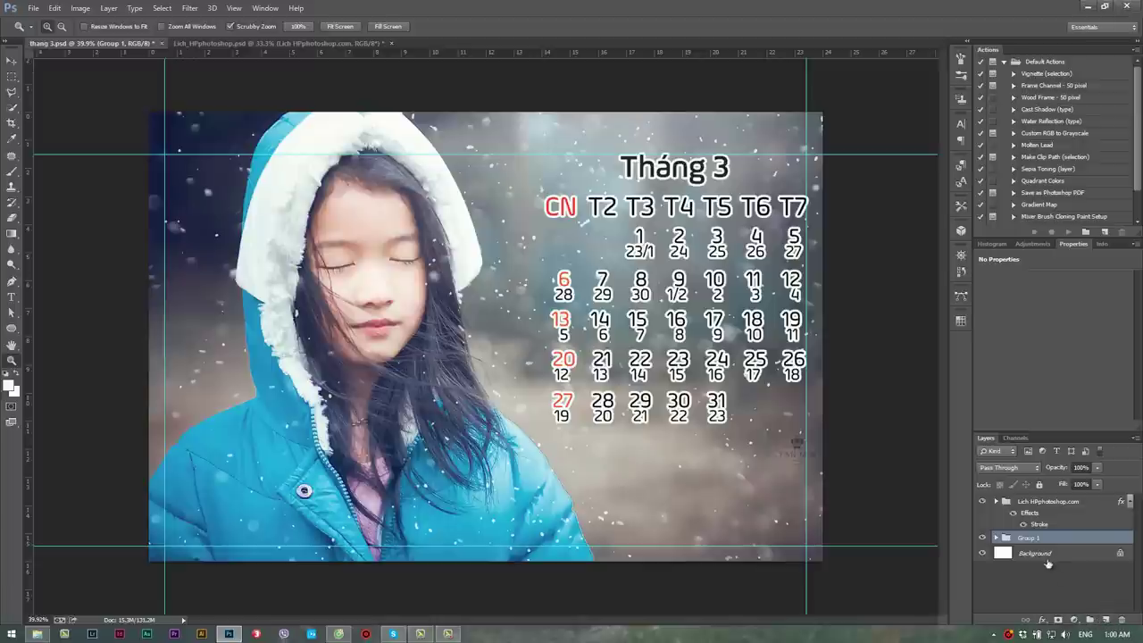
Add a new empty Layer 1 and rename the photo group Group 1 to 'background'.
left_click(1071, 553)
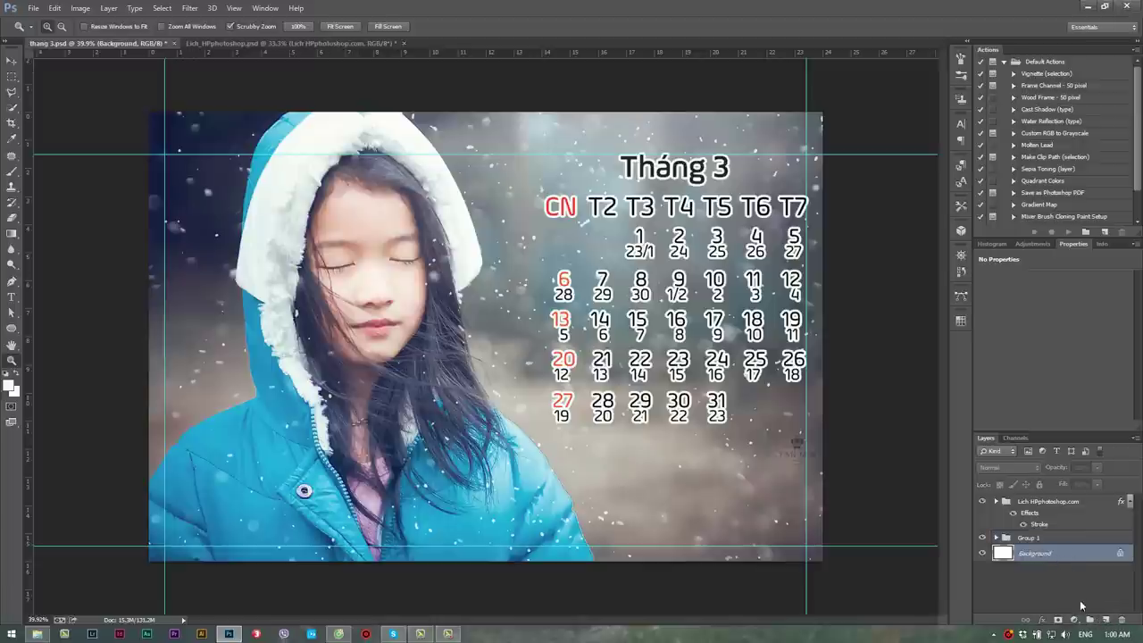
left_click(1106, 619)
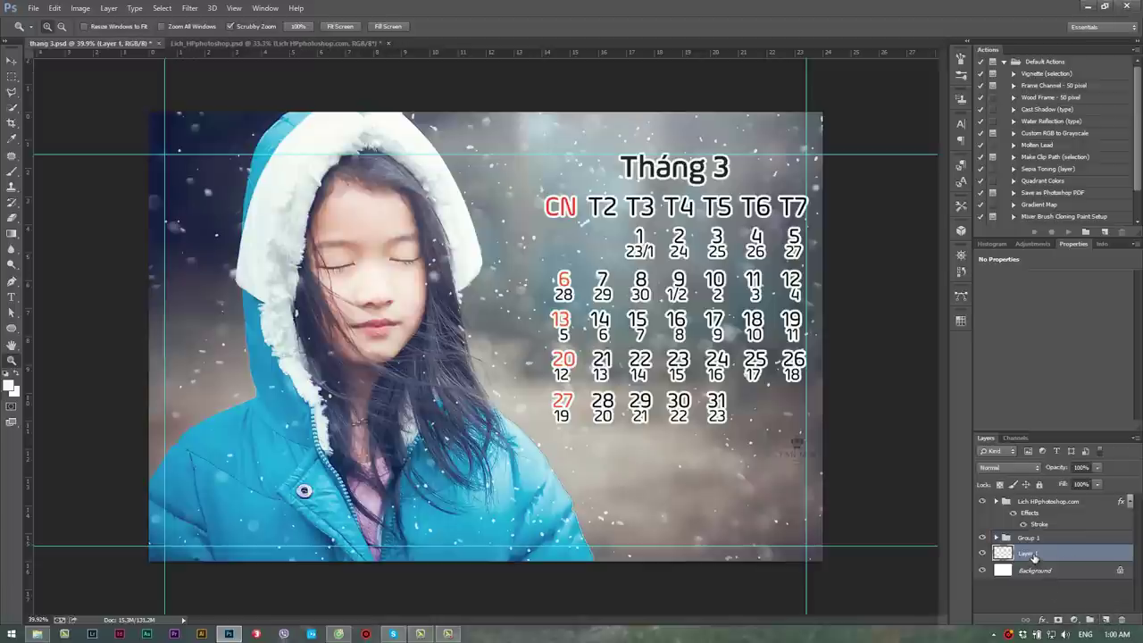
left_click_drag(1034, 556, 1024, 538)
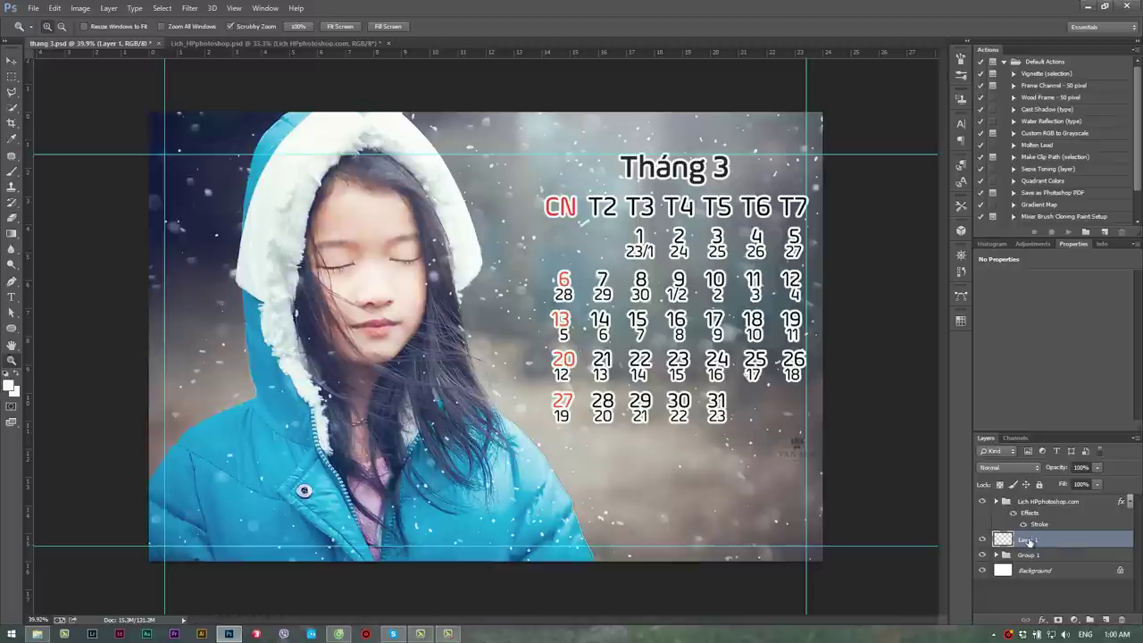
left_click(1042, 559)
double_click(1035, 556)
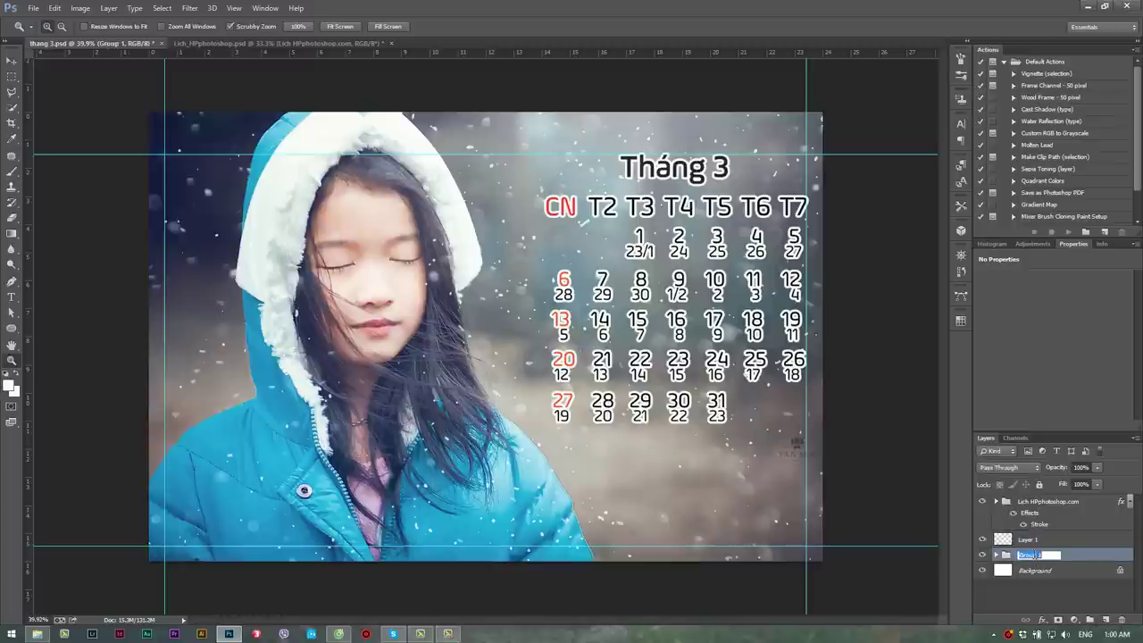
type("backgrou")
type("nd")
key("Return")
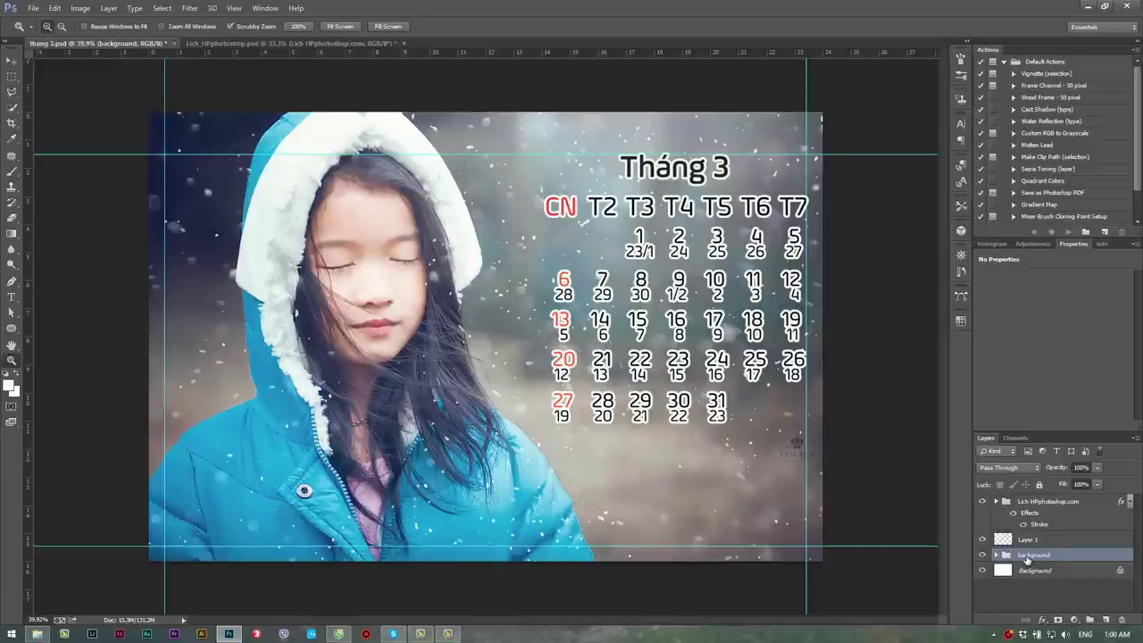
Reorder layers so Layer 1 sits between the calendar group and the background group.
left_click(1048, 505)
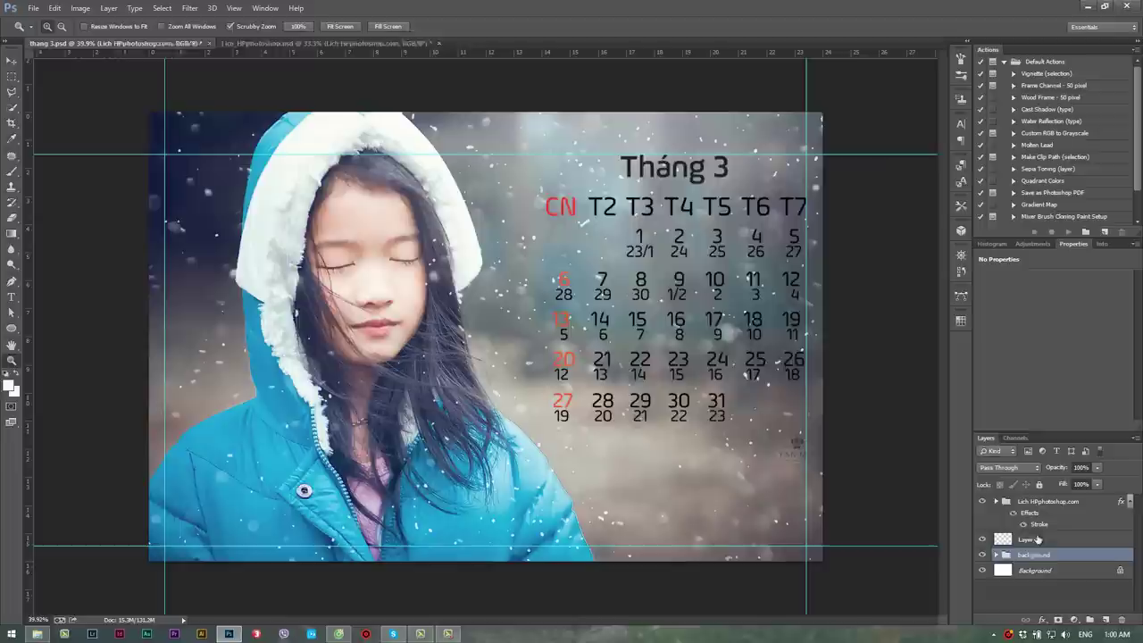
left_click_drag(1047, 503, 1041, 498)
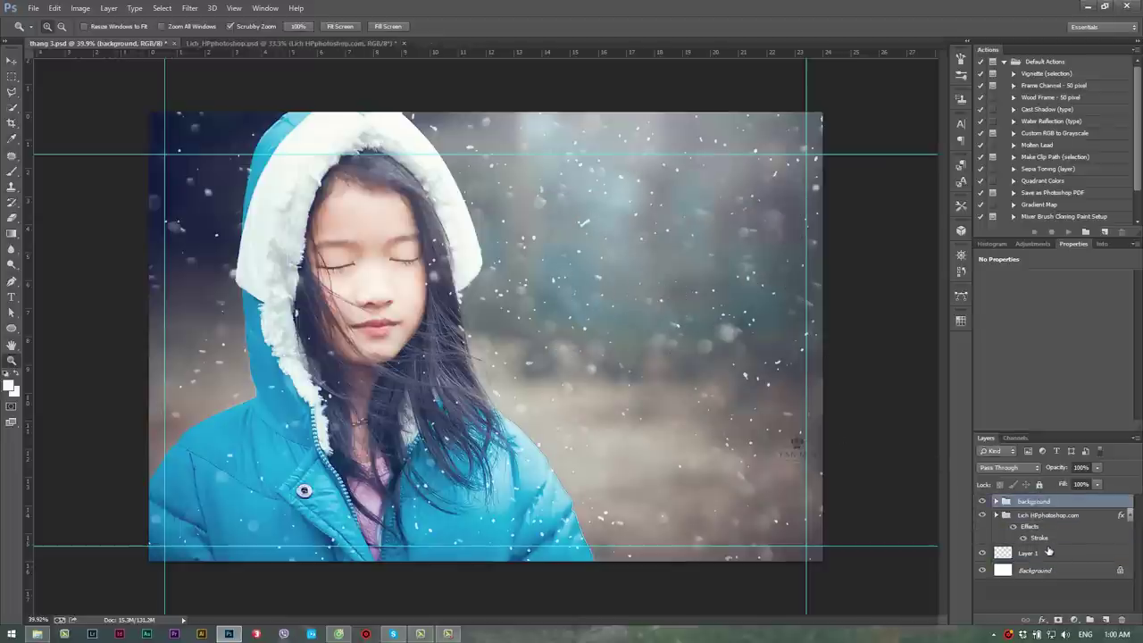
left_click(1052, 518)
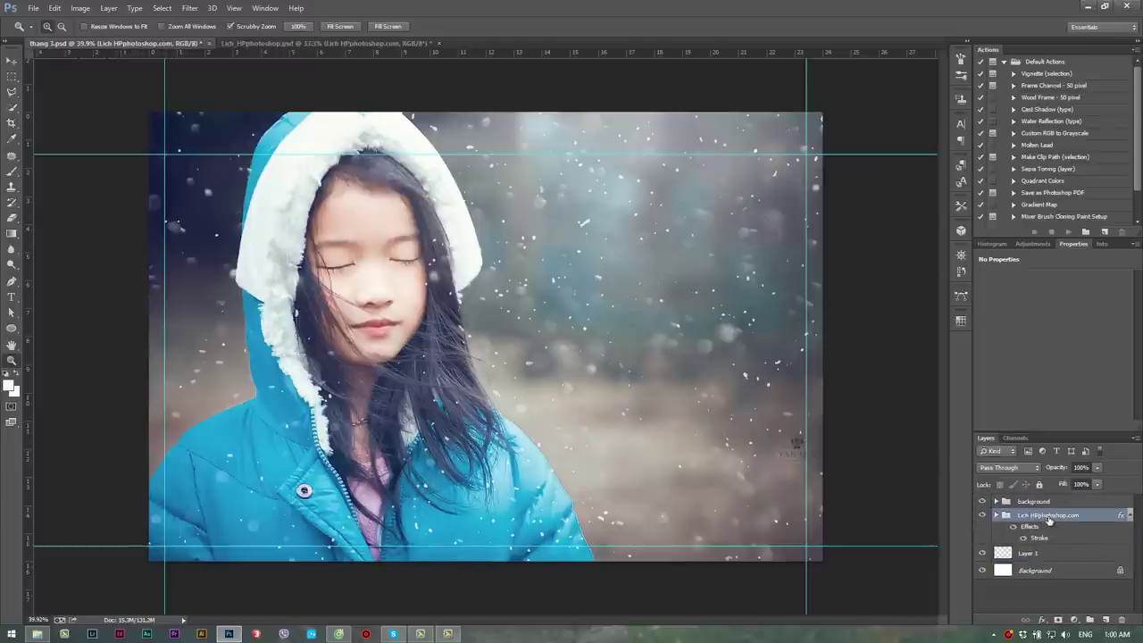
left_click_drag(1054, 521, 1041, 498)
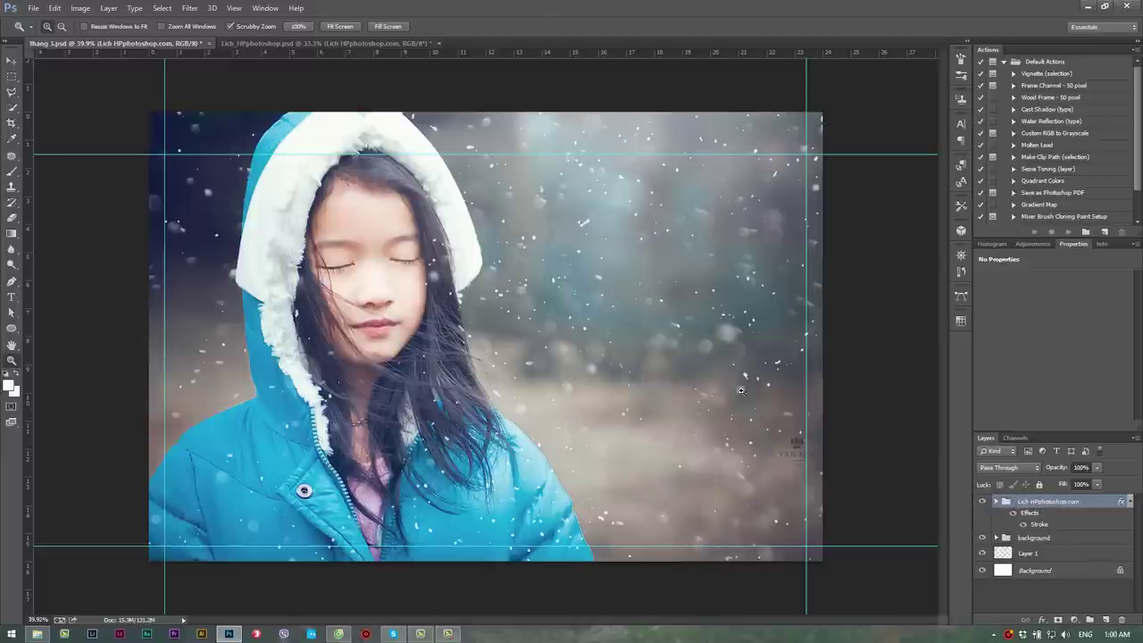
left_click_drag(1036, 555, 1032, 536)
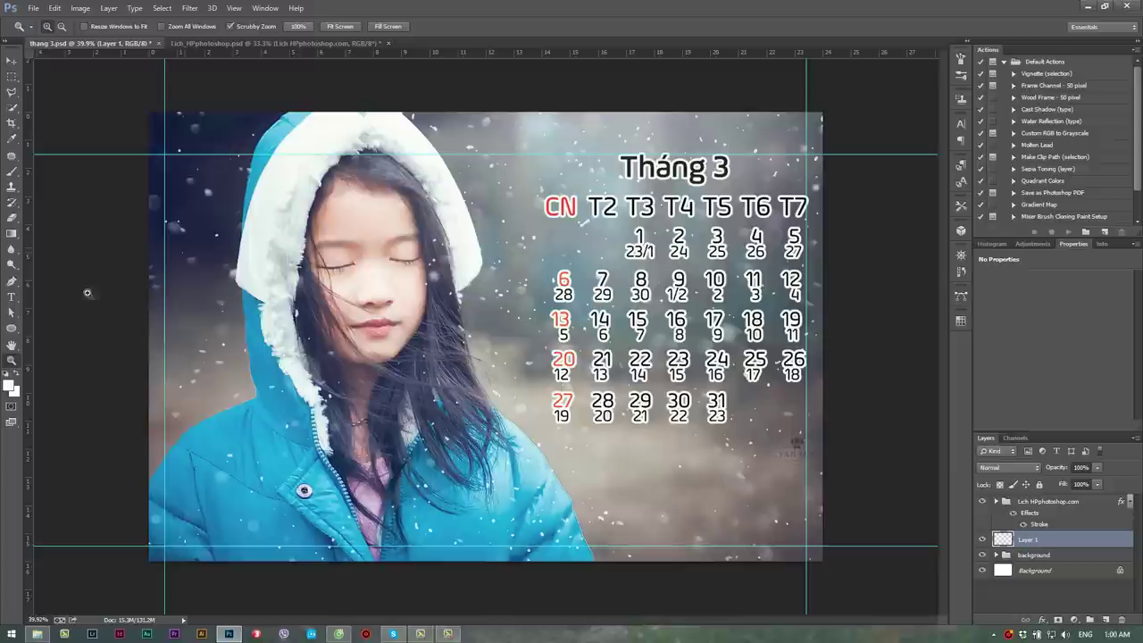
Draw a rounded rectangle covering the whole Tháng 3 calendar grid.
left_click(12, 329)
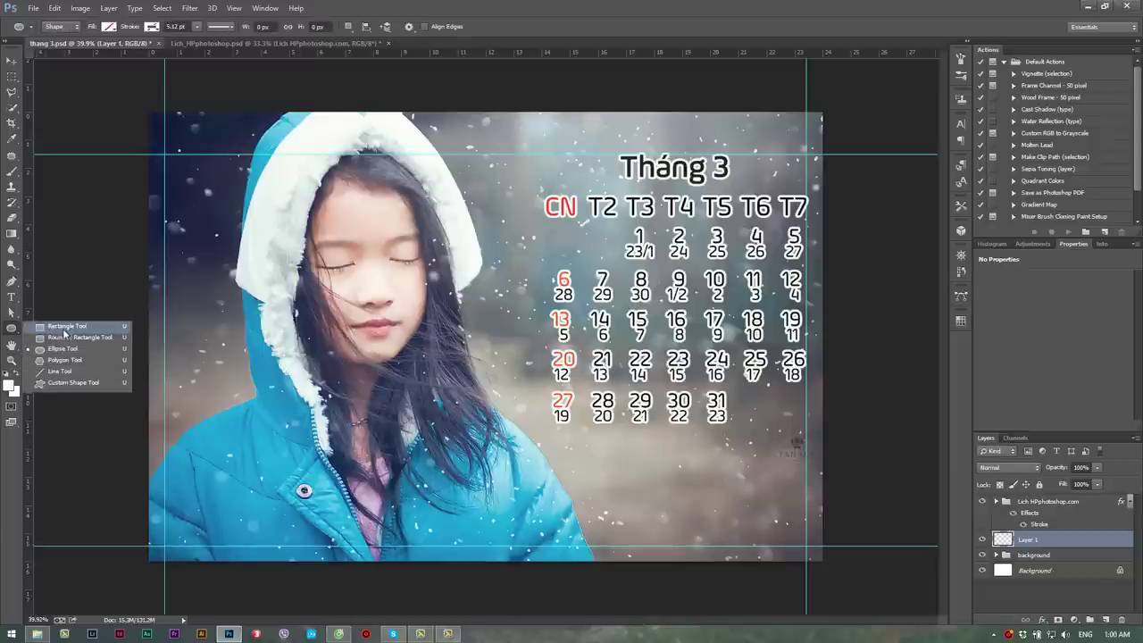
left_click(55, 338)
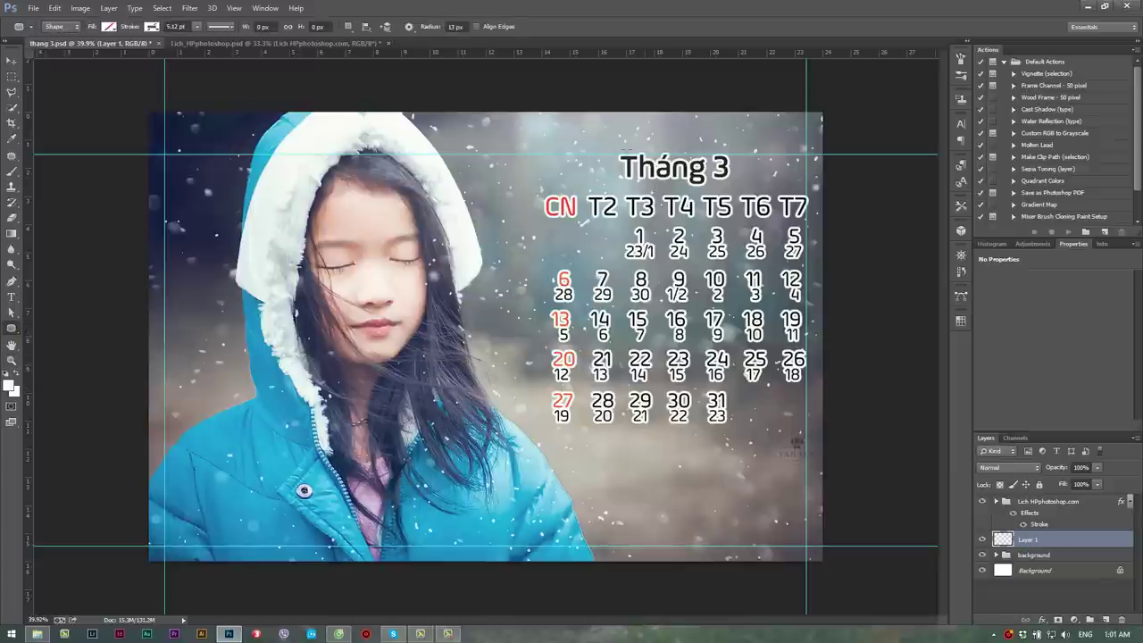
left_click_drag(533, 146, 801, 430)
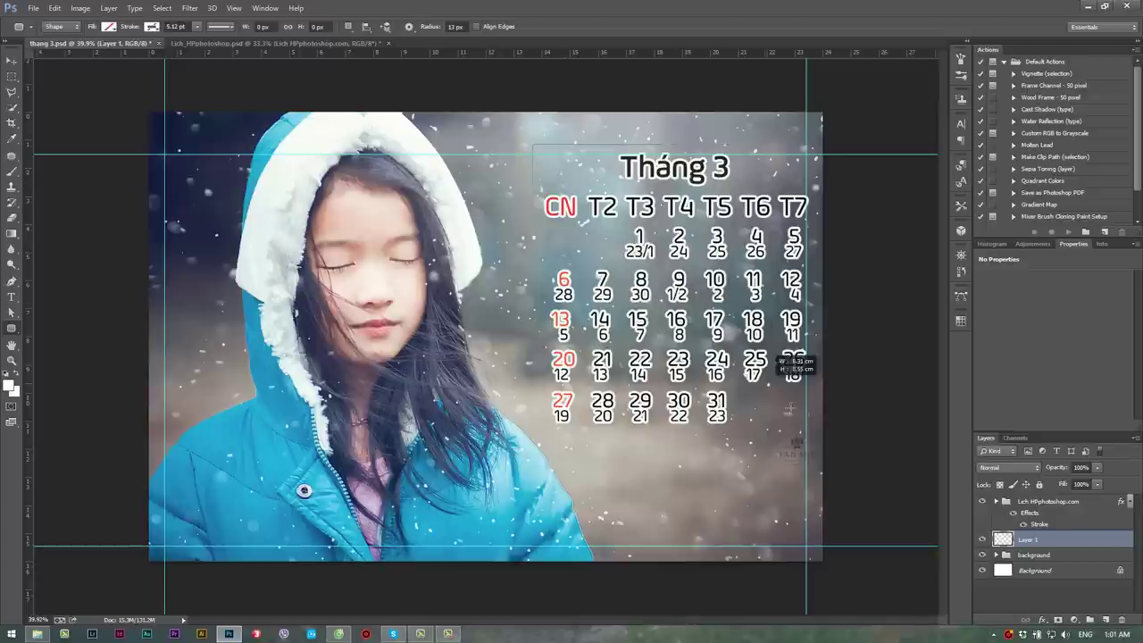
left_click_drag(800, 431, 814, 433)
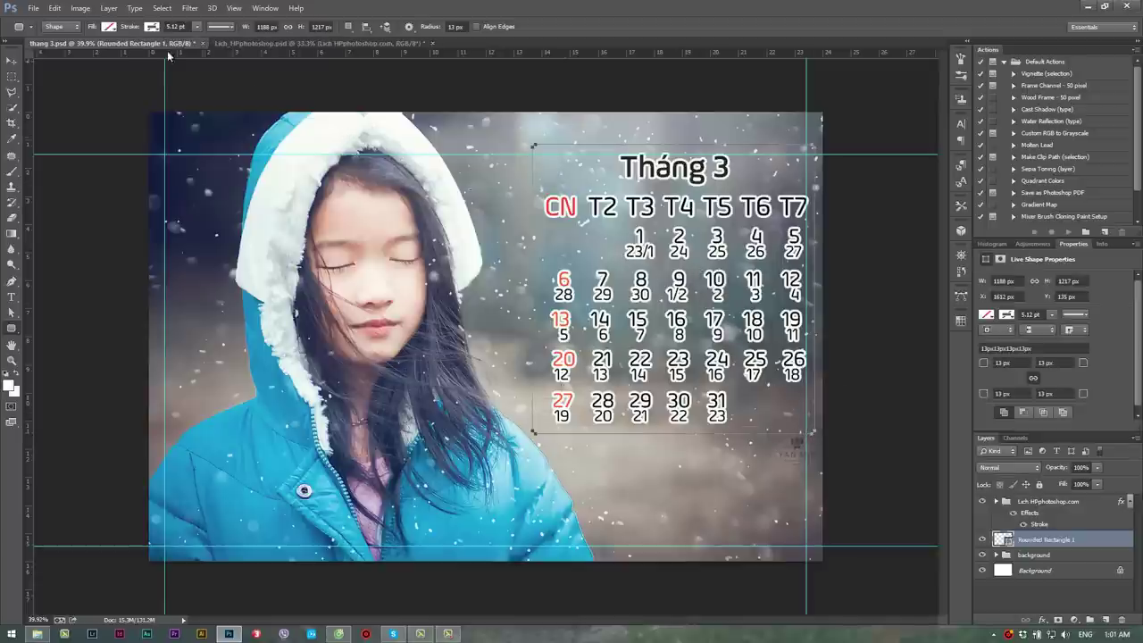
Give the rounded rectangle a white fill and 27% opacity.
left_click(109, 28)
left_click(71, 82)
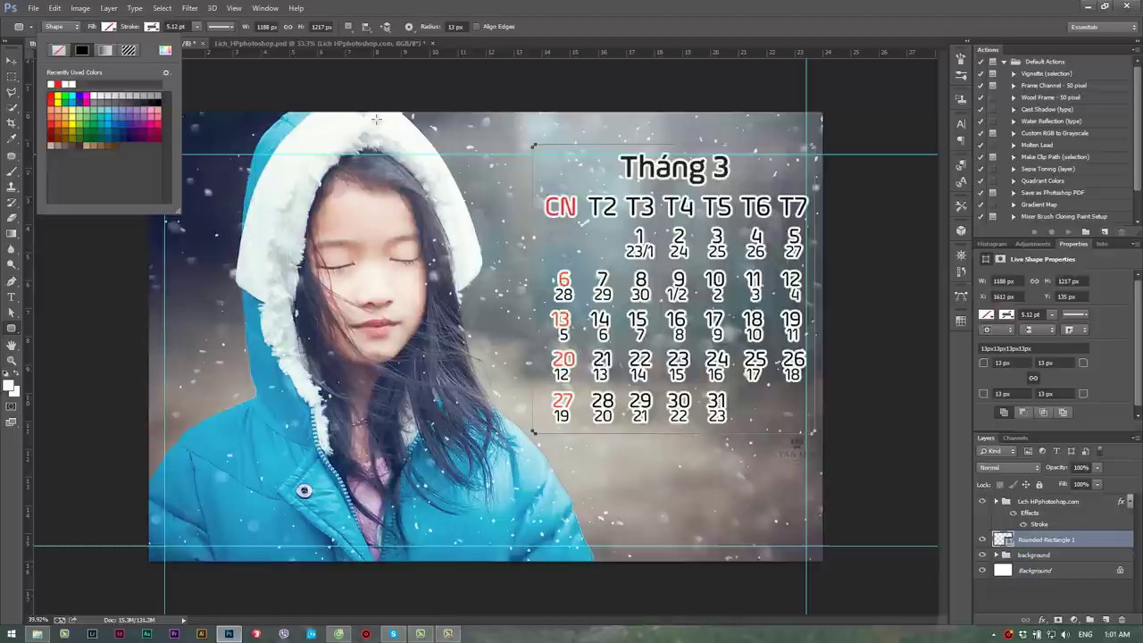
left_click(1091, 548)
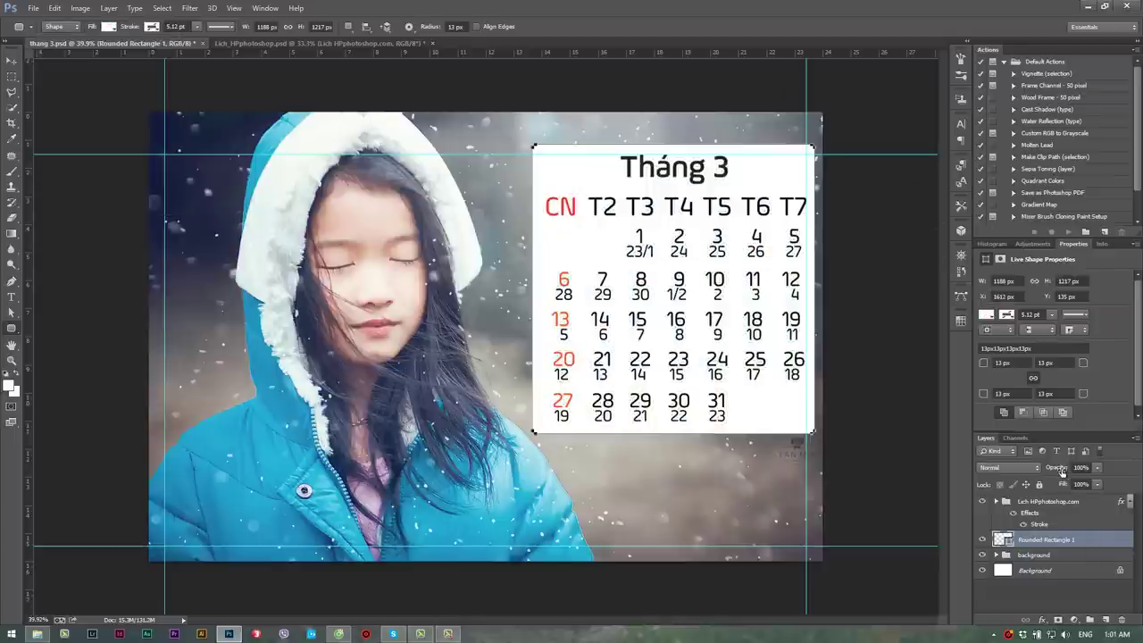
left_click_drag(1062, 471, 1028, 476)
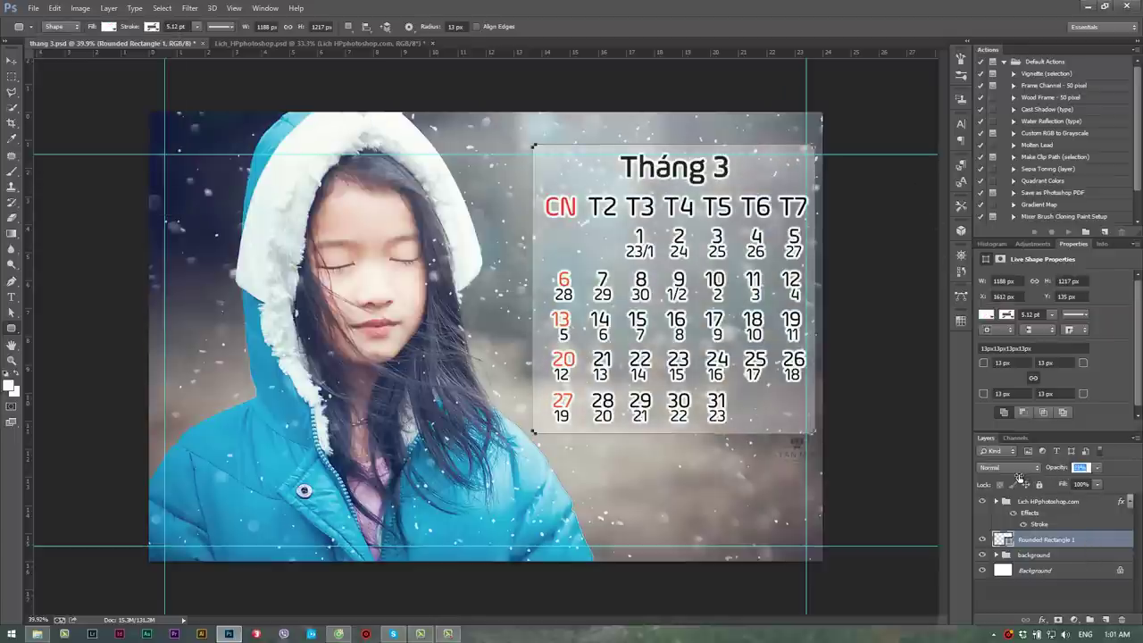
left_click_drag(1019, 479, 1007, 479)
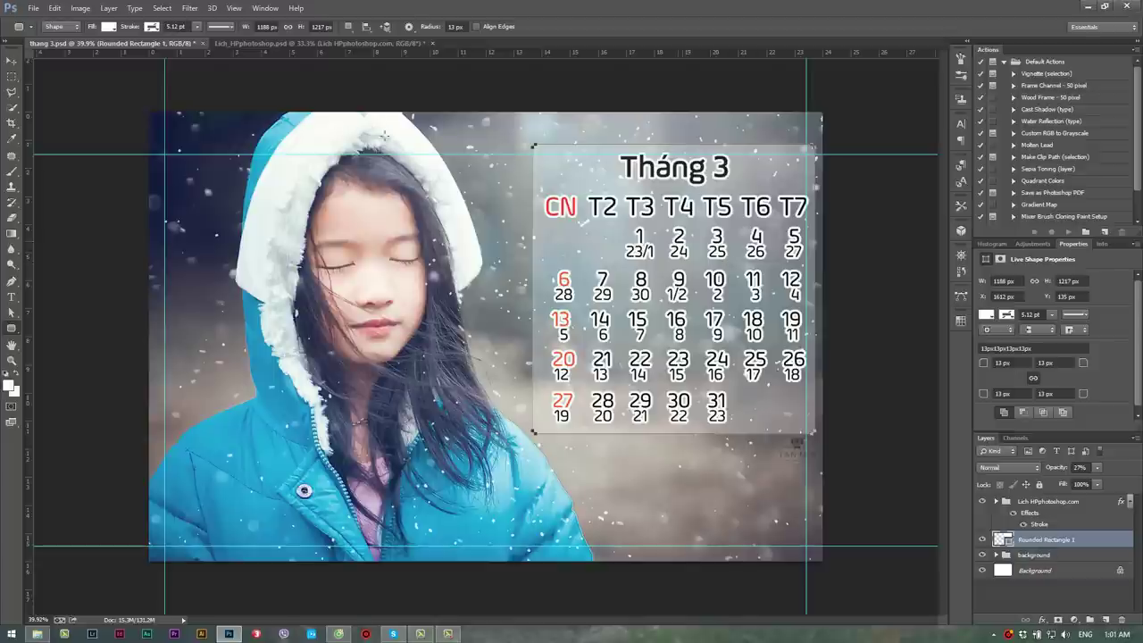
key("z")
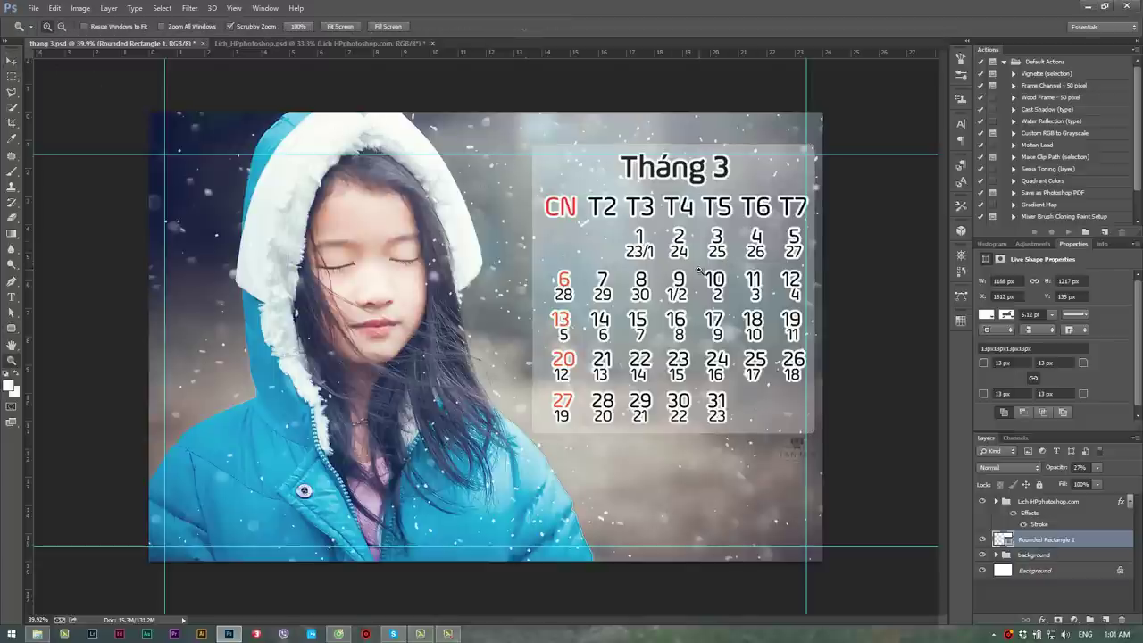
left_click_drag(722, 272, 707, 279)
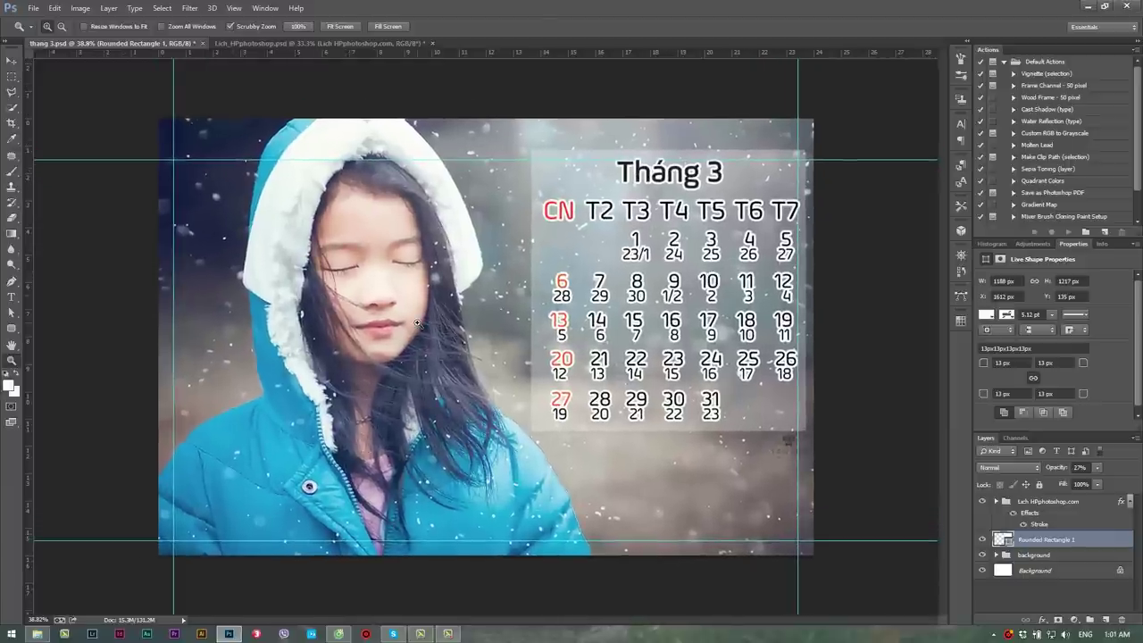
Save the design over the existing thang 3.psd, confirming the replacement.
key("ctrl+shift+s")
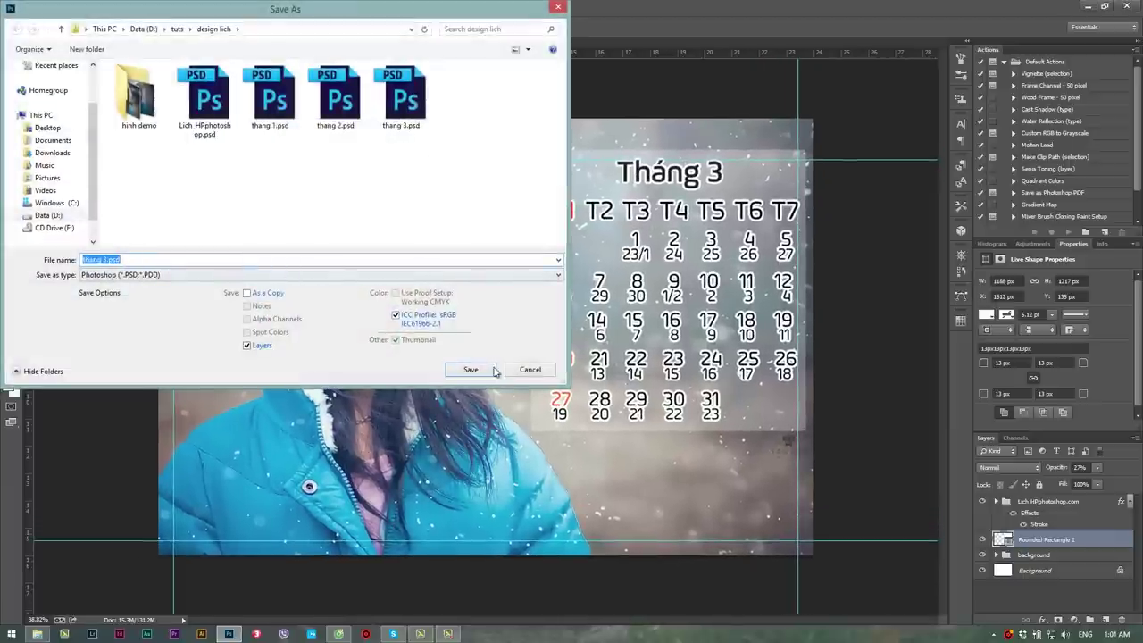
left_click(495, 370)
left_click(598, 320)
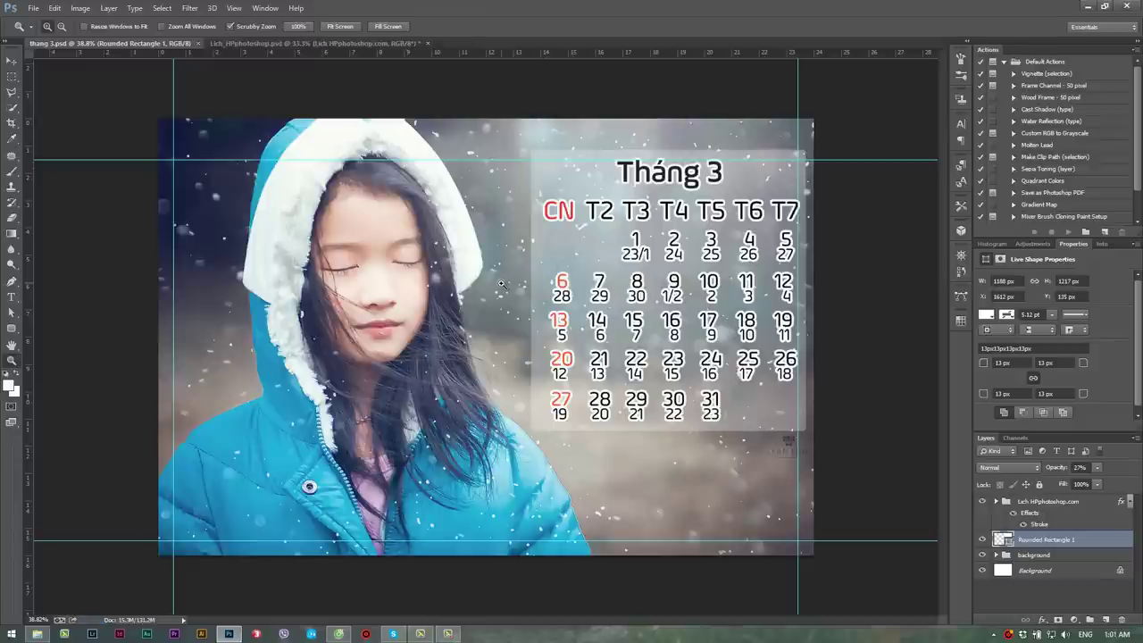
Compare thang 1, 2 and 3.psd in the design lich folder, then return to Photoshop.
left_click(46, 633)
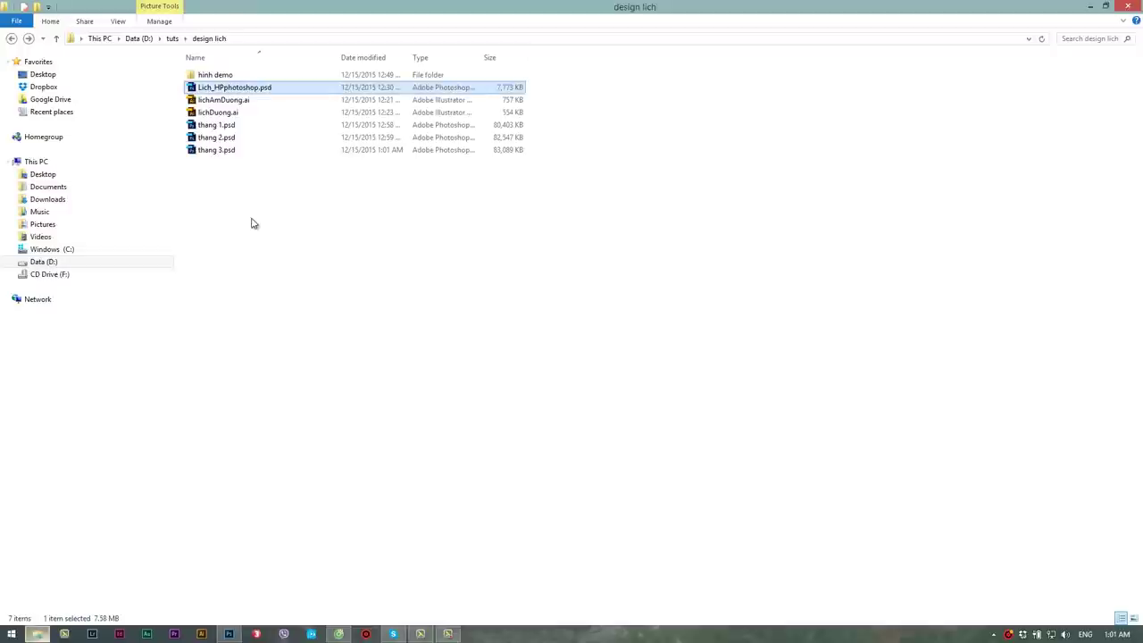
left_click(228, 127)
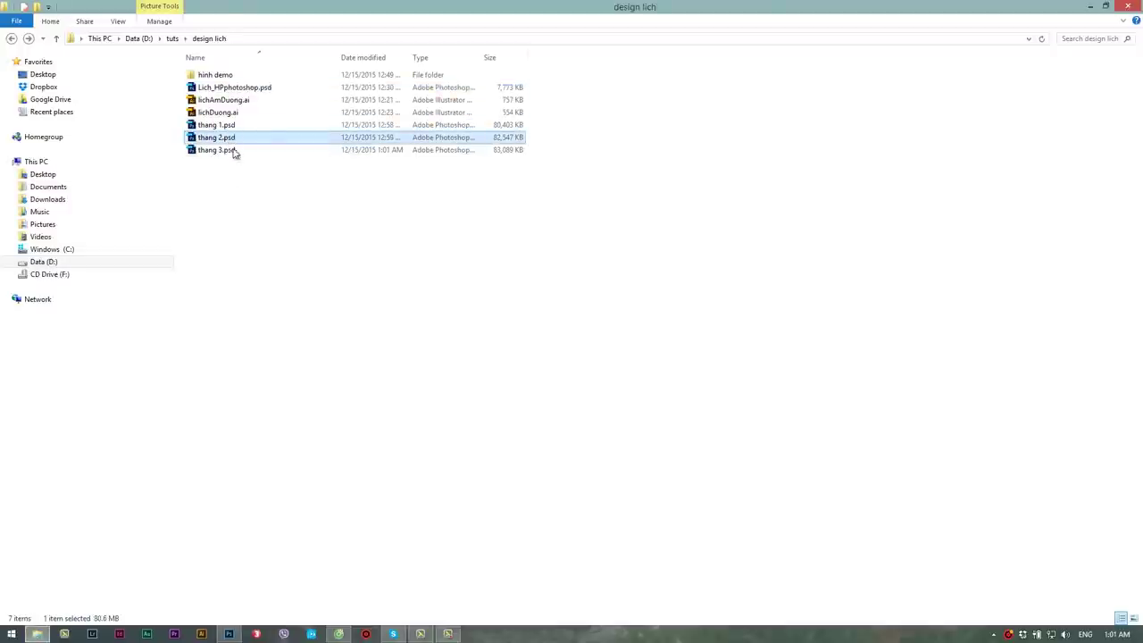
left_click(235, 151)
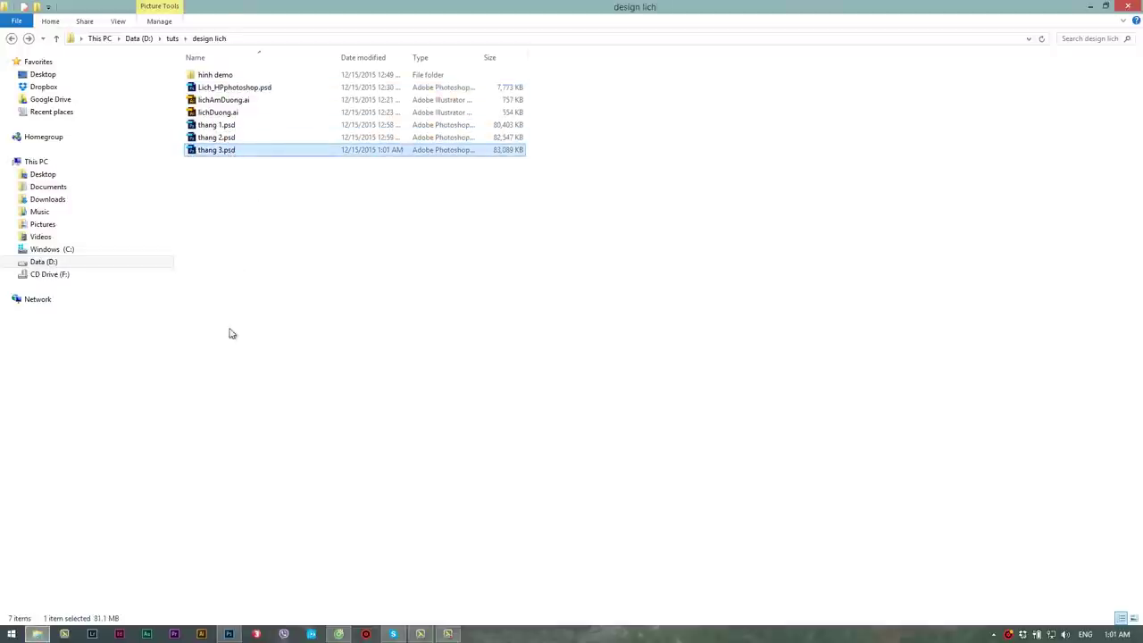
left_click(238, 126, "shift")
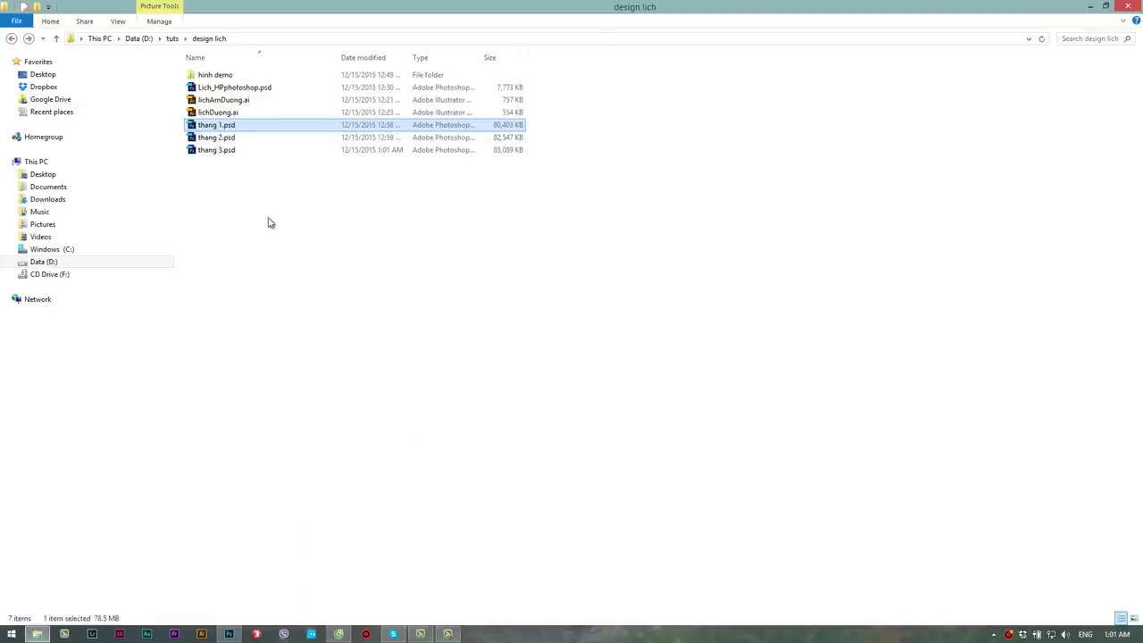
left_click(228, 633)
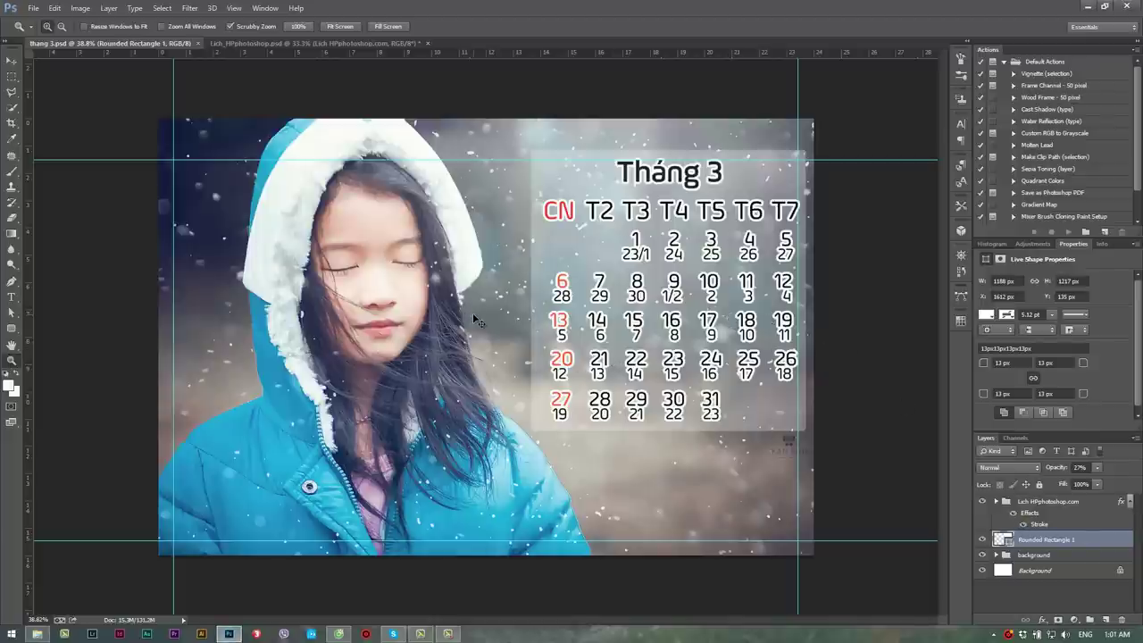
Check the Background and Rounded Rectangle 1 layers, then switch to the design lich folder.
left_click(996, 555)
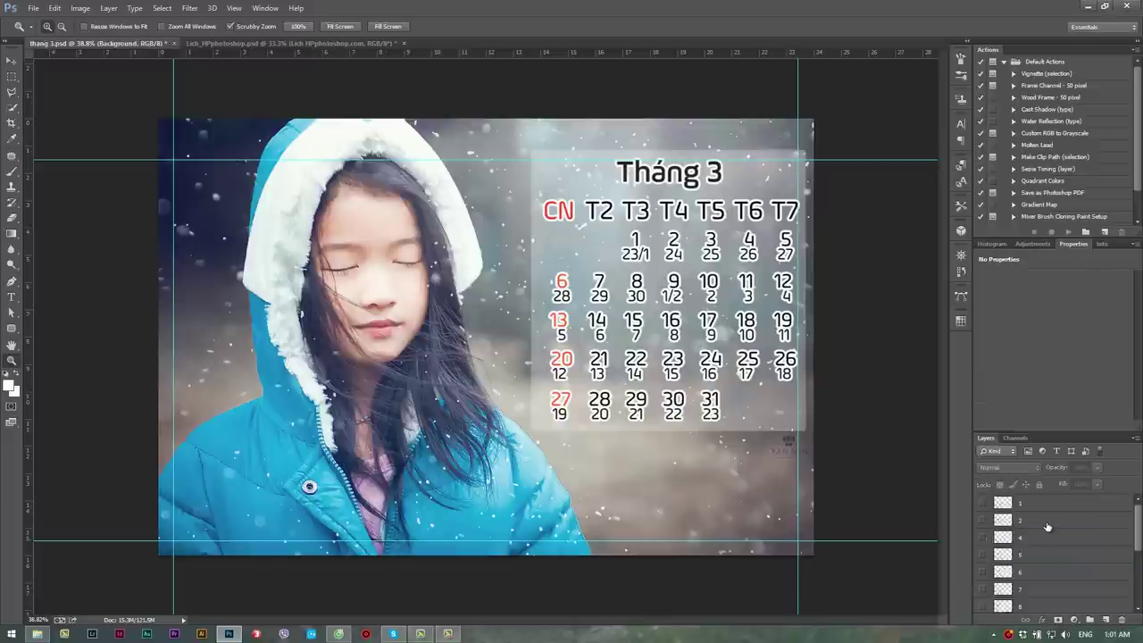
scroll(1048, 526, "down", 5)
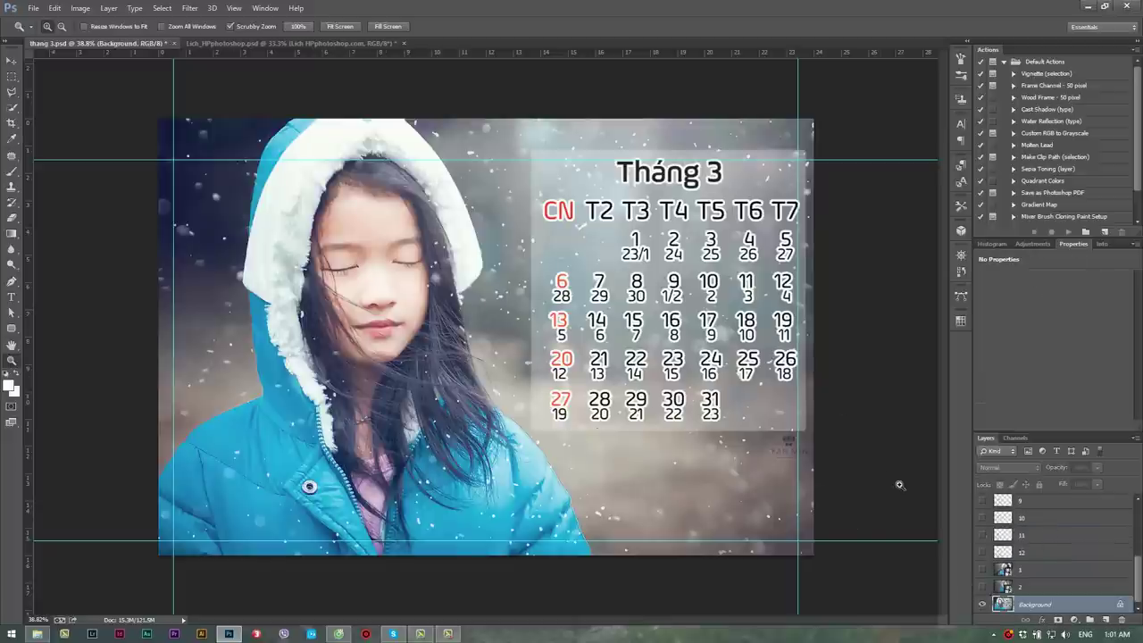
left_click(661, 174, "ctrl")
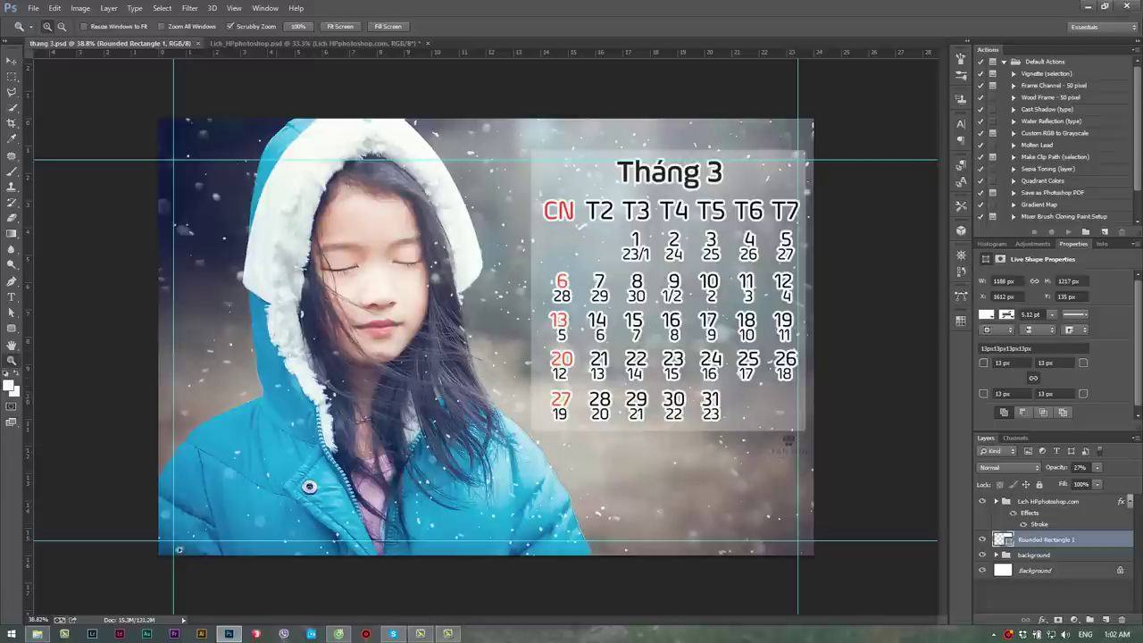
left_click(37, 634)
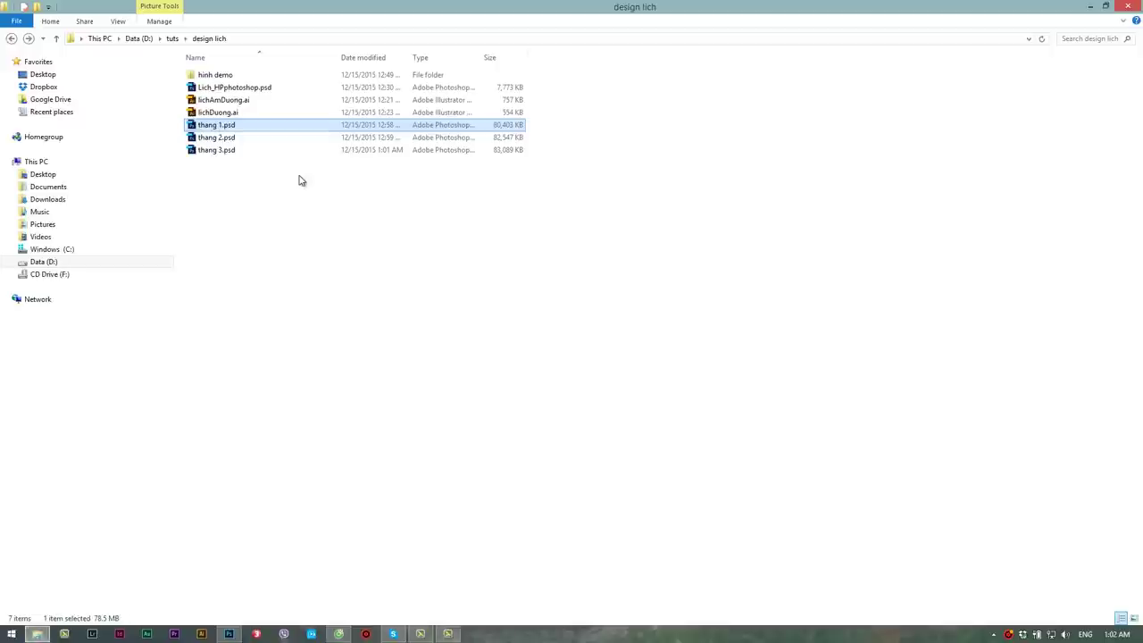
Open thang 1.psd from the design lich folder in Photoshop.
left_click(256, 168)
left_click(222, 127)
left_click(226, 136)
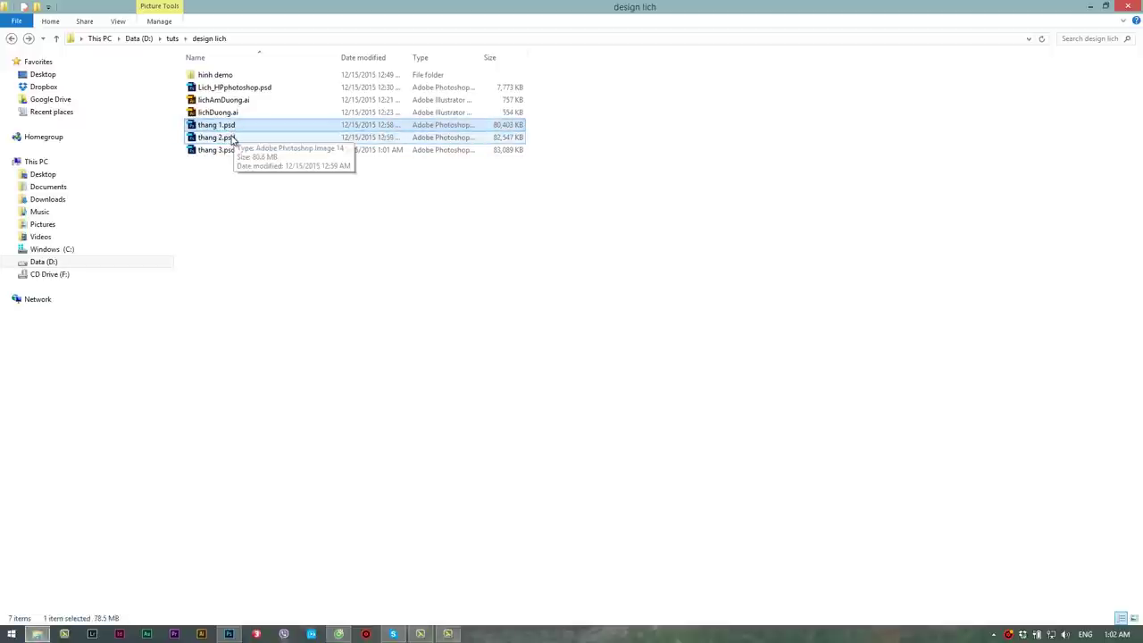
left_click(227, 138)
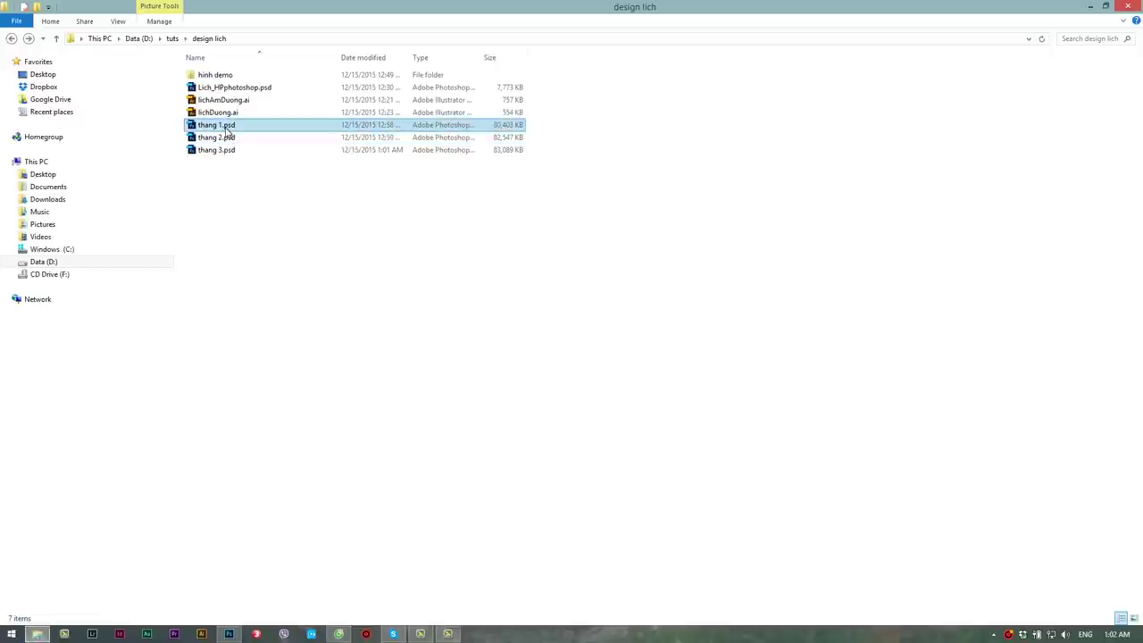
double_click(227, 130)
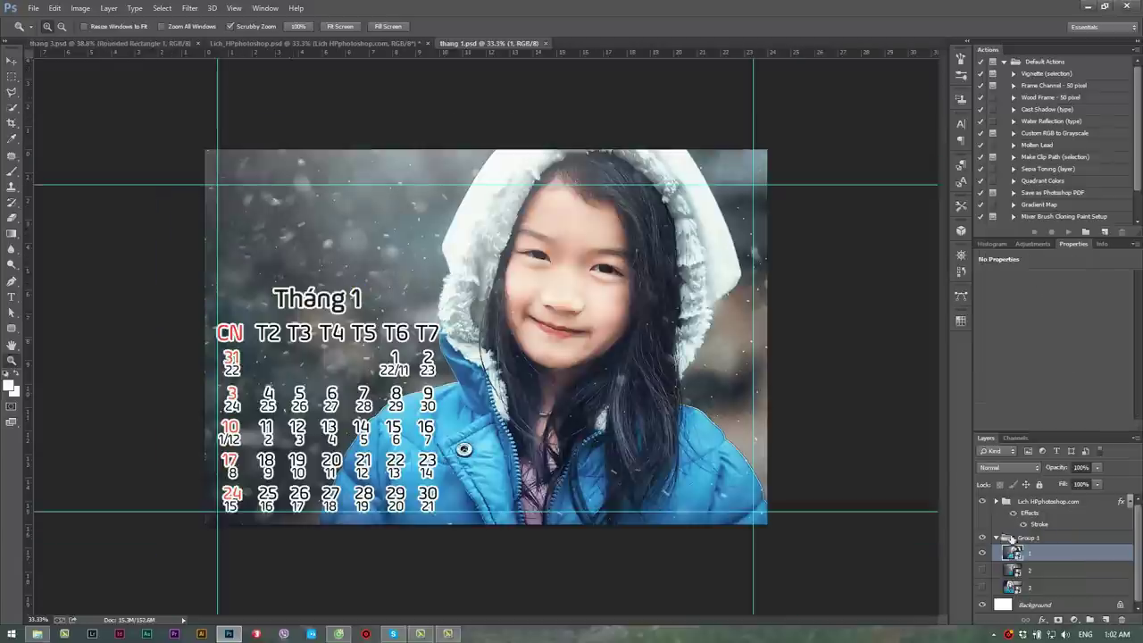
left_click(997, 538)
left_click(996, 538)
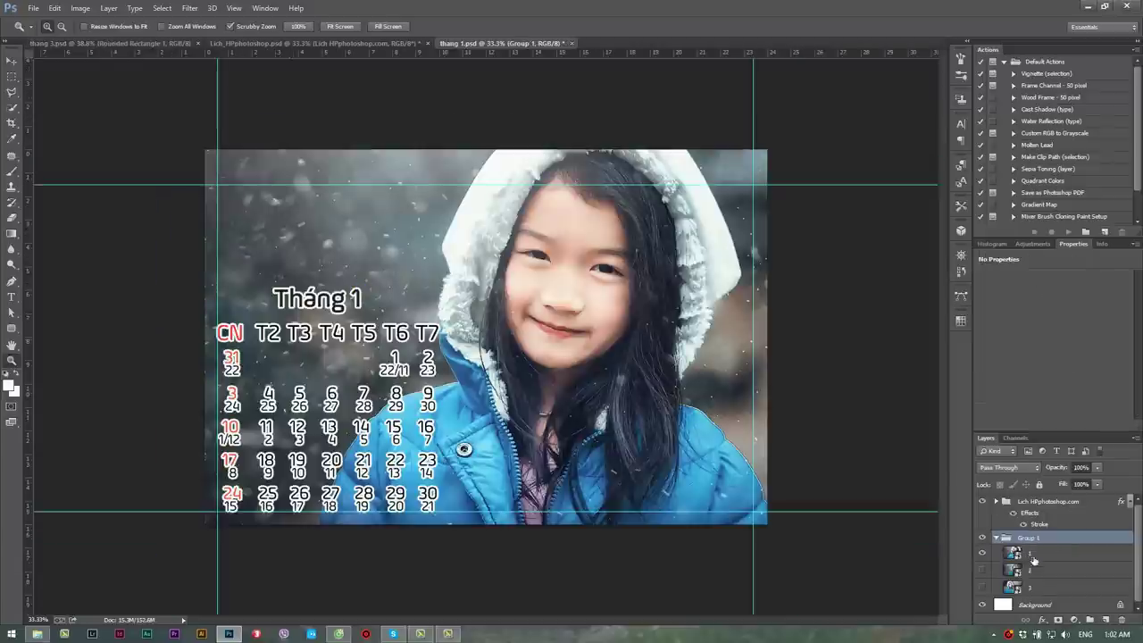
left_click(997, 539)
left_click(997, 501)
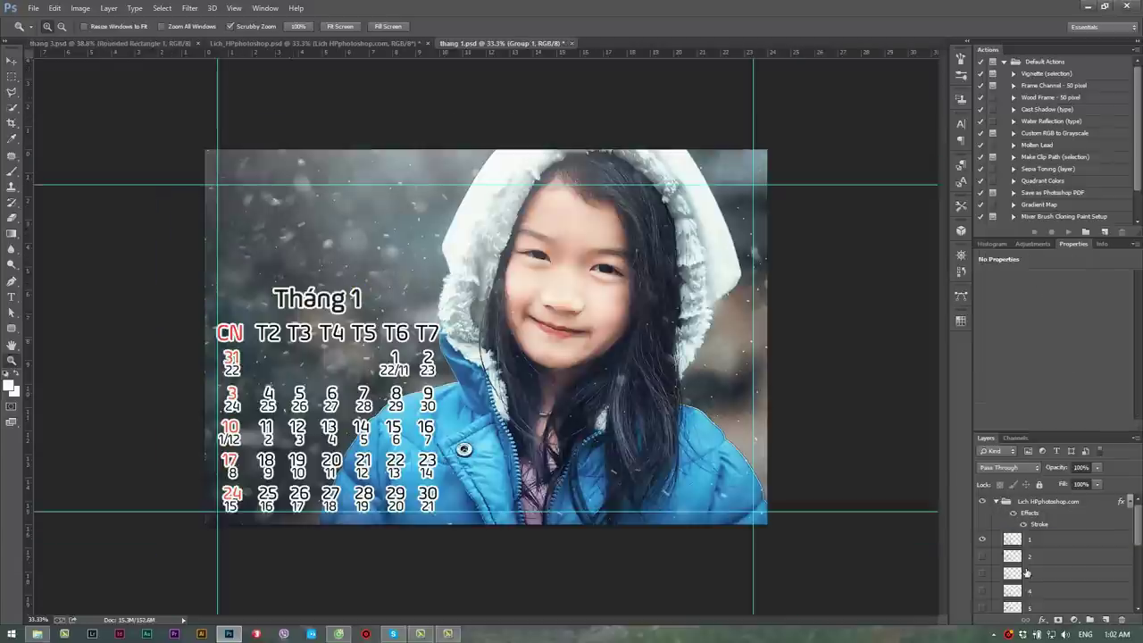
left_click(983, 541)
left_click(997, 502)
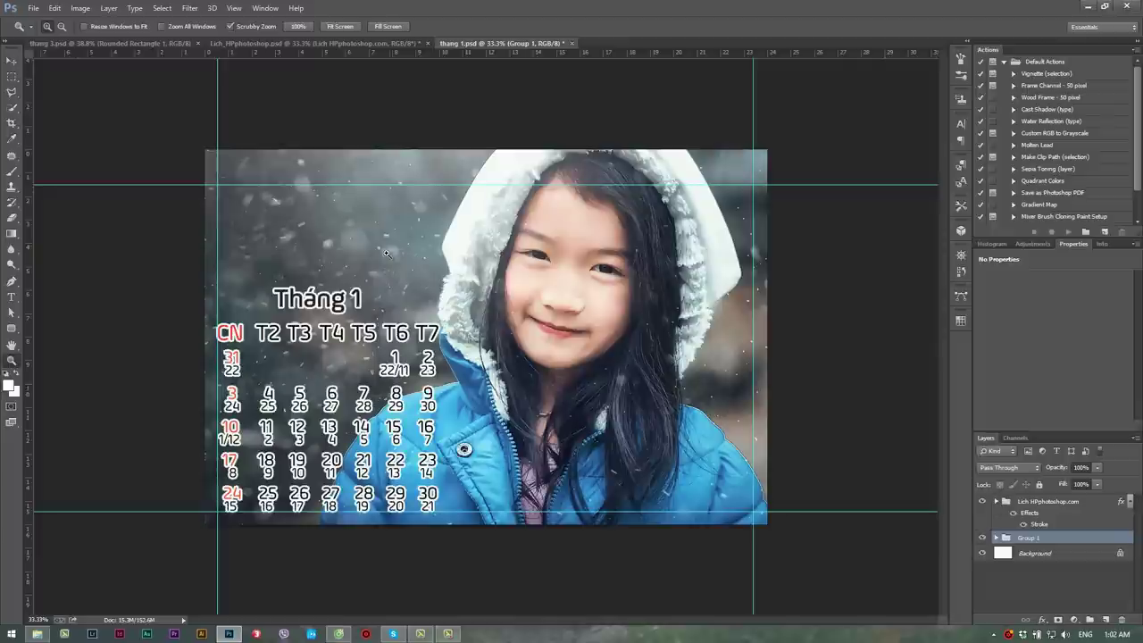